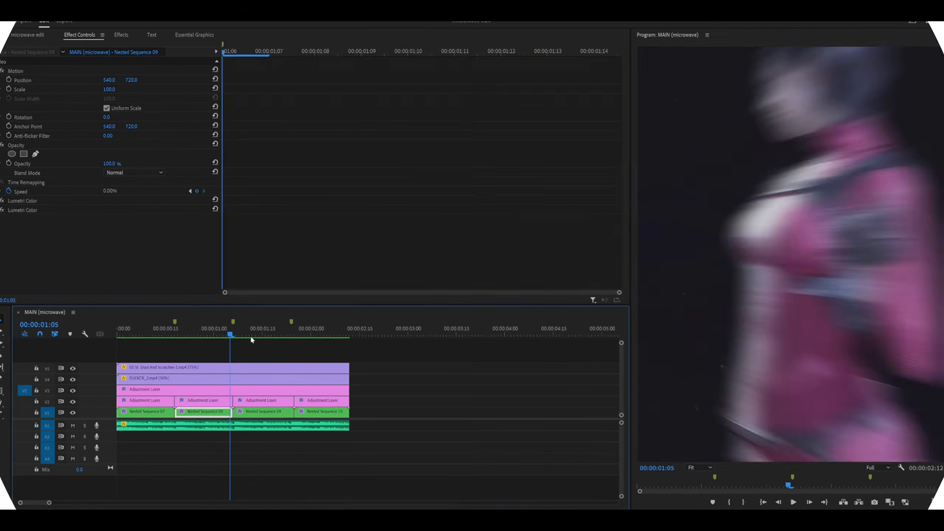
{"action": "left_click_drag", "start_coordinate": [250, 335], "coordinate": [302, 336]}
{"action": "left_click", "coordinate": [143, 334]}
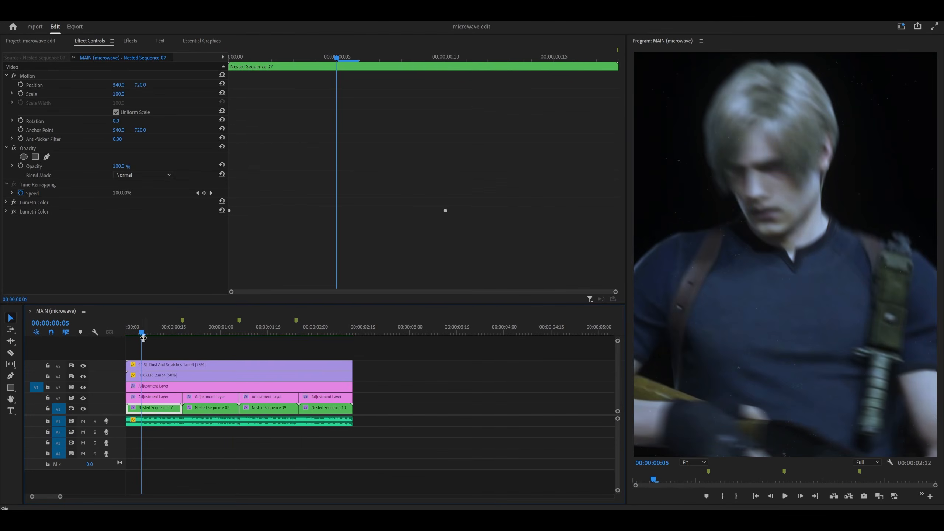
Start a new sequence with a timebase of 30.00 frames/second and a frame size of 1080 by 1440.
{"action": "left_click", "coordinate": [5, 13]}
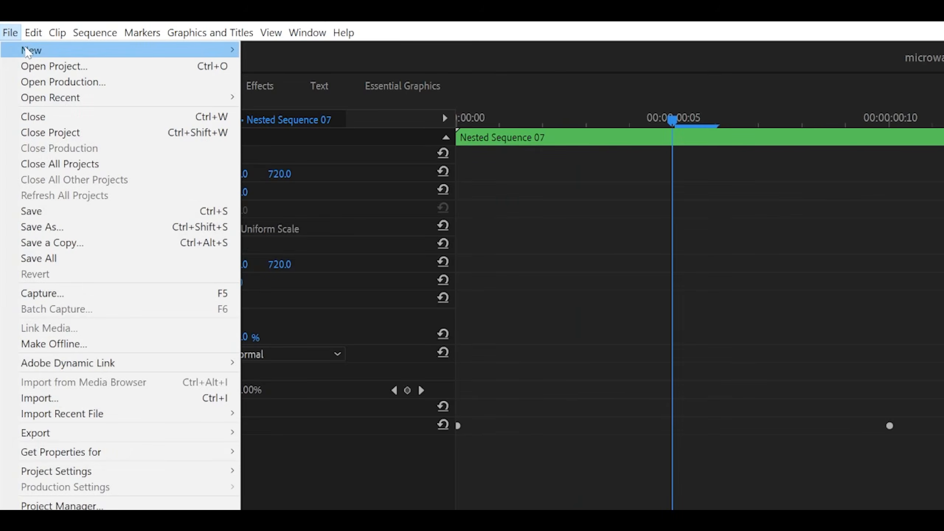
{"action": "mouse_move", "coordinate": [56, 50]}
{"action": "left_click", "coordinate": [268, 80]}
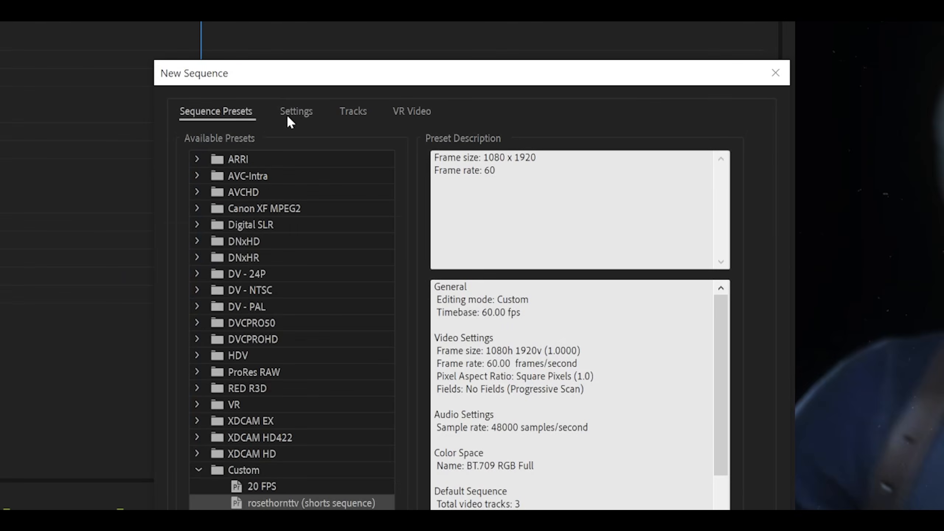
{"action": "left_click", "coordinate": [767, 239]}
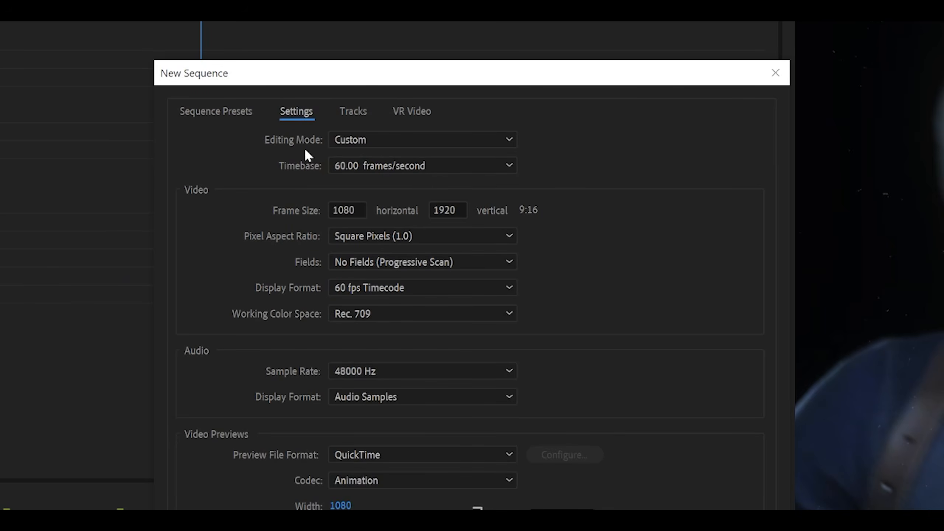
{"action": "left_click", "coordinate": [376, 164]}
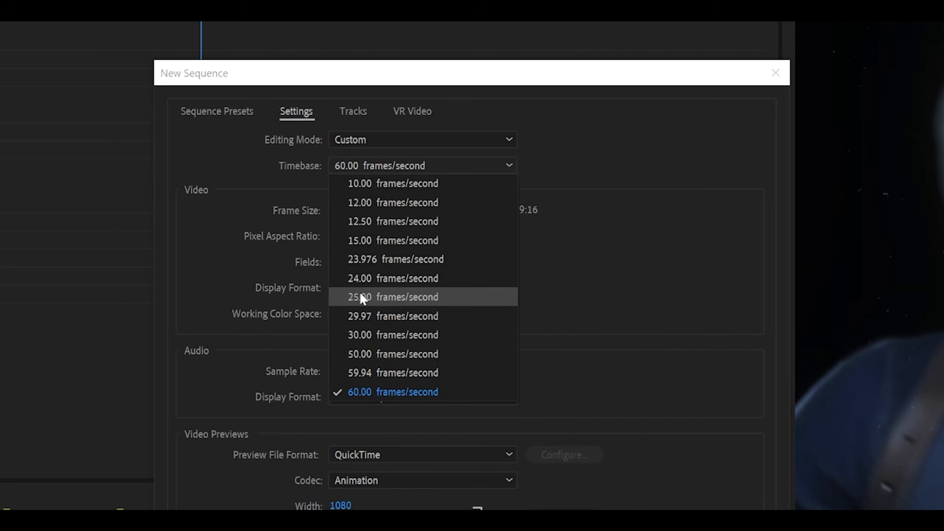
{"action": "left_click", "coordinate": [358, 333]}
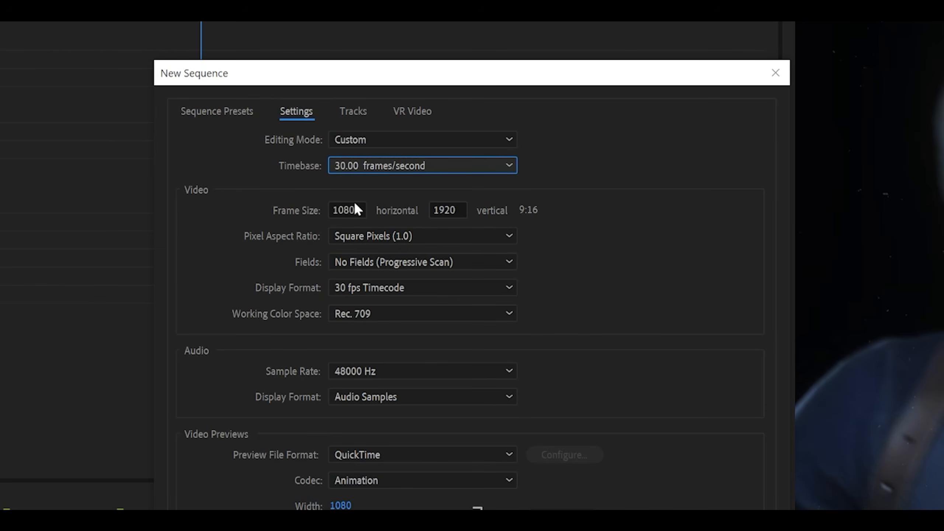
{"action": "left_click", "coordinate": [451, 210]}
{"action": "type", "text": "1440"}
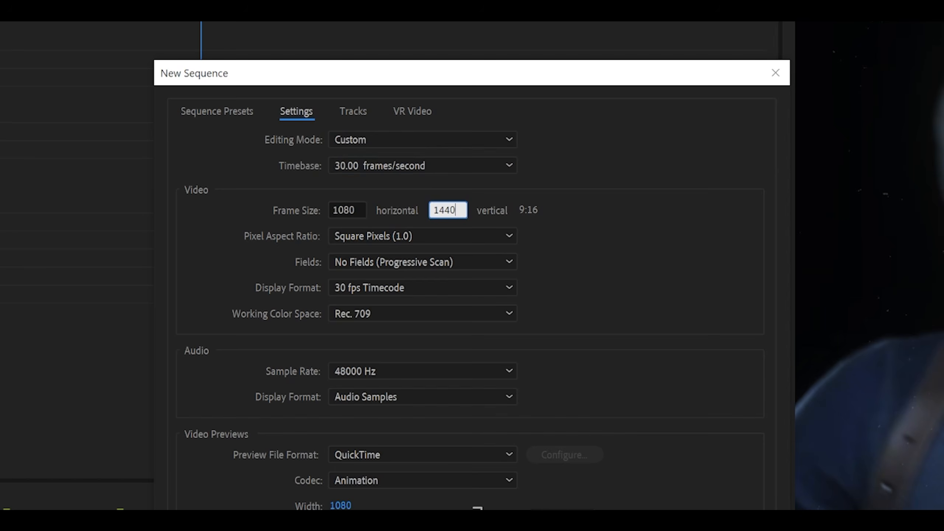
Name the new sequence "MAIN (microwave2)" and create it.
{"action": "left_click", "coordinate": [305, 424]}
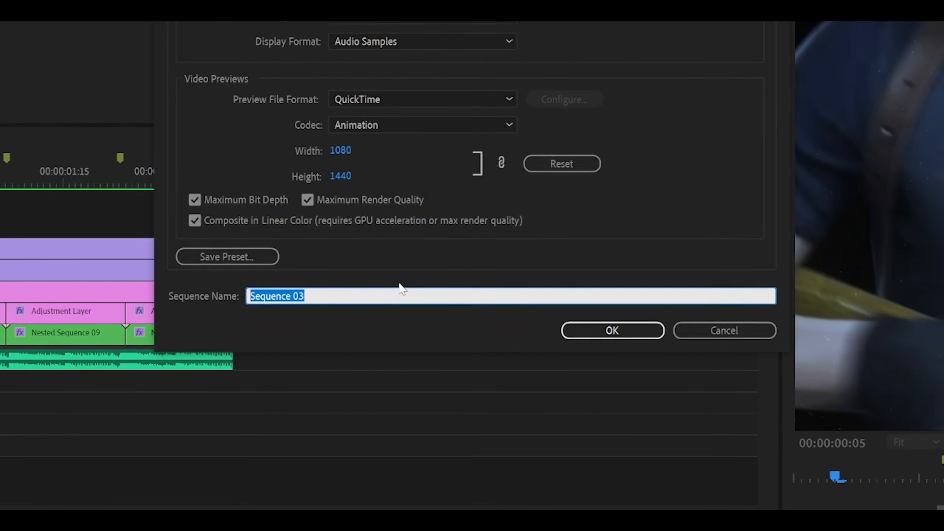
{"action": "type", "text": "NA"}
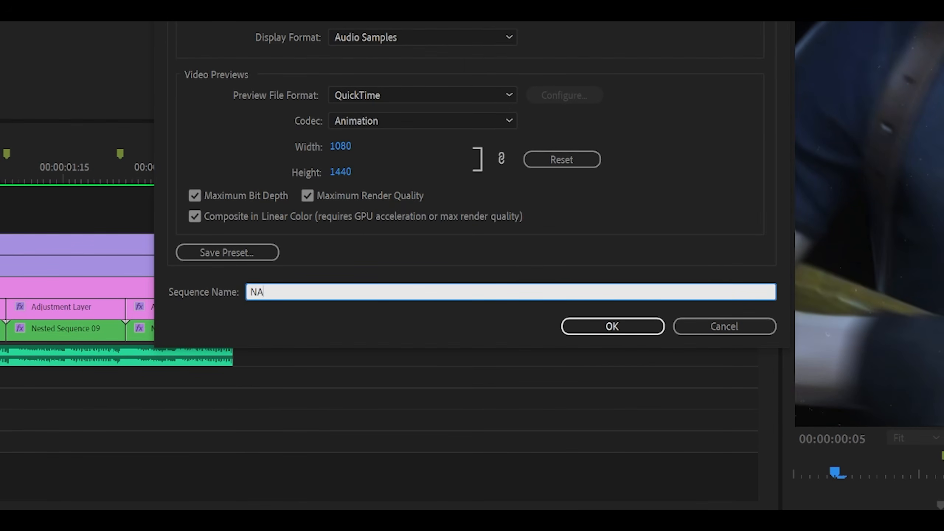
{"action": "key", "text": "BackSpace"}
{"action": "key", "text": "BackSpace"}
{"action": "type", "text": "MAIN (micro"}
{"action": "type", "text": "wave"}
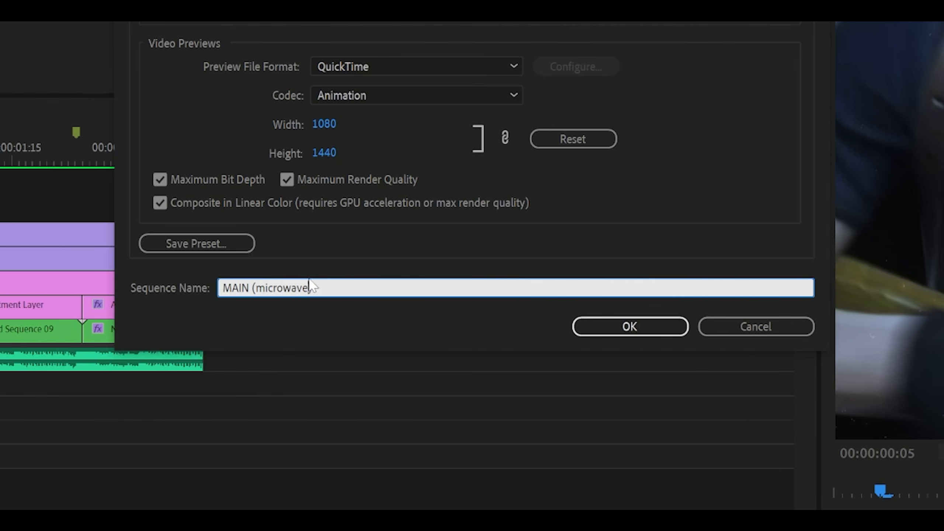
{"action": "type", "text": ")"}
{"action": "left_click", "coordinate": [632, 327]}
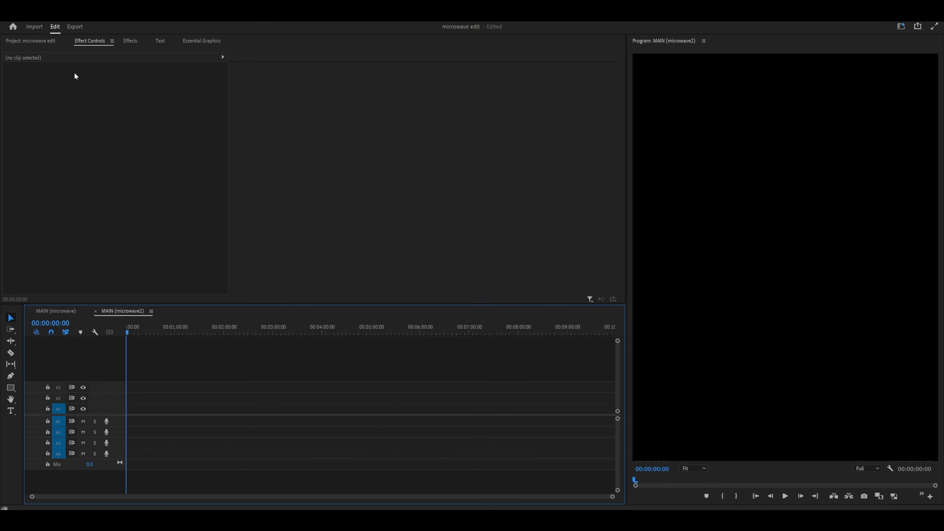
Place the song "isq - void (slowed)" from the 2nd bin at the start of audio track A1.
{"action": "left_click", "coordinate": [37, 42]}
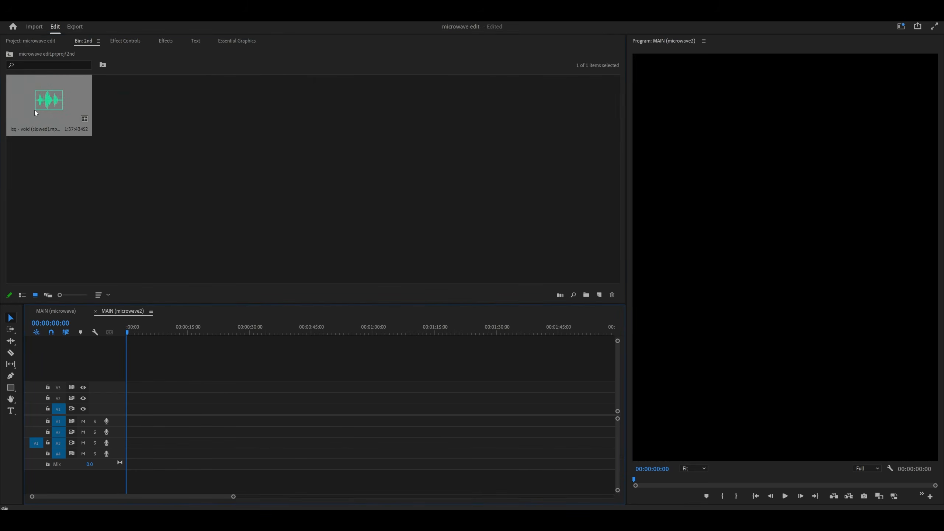
{"action": "left_click_drag", "start_coordinate": [34, 110], "coordinate": [125, 424]}
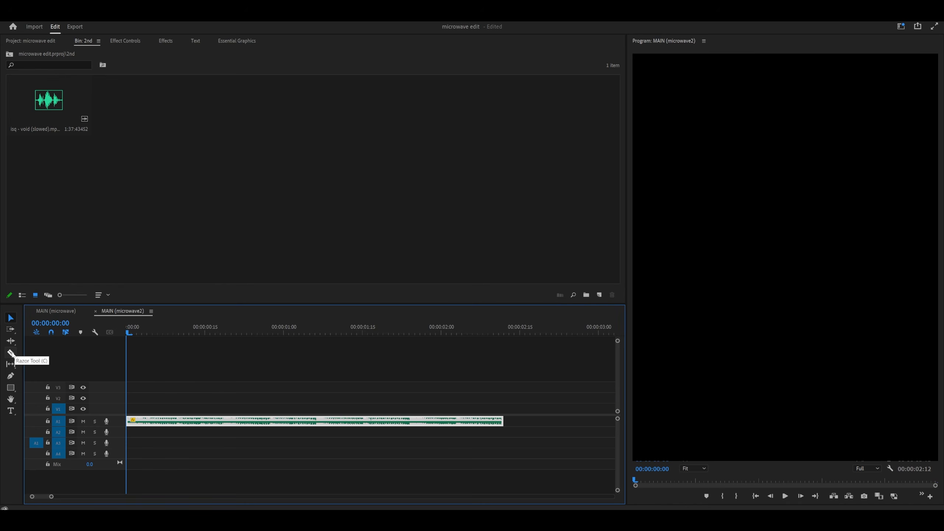
{"action": "left_click", "coordinate": [11, 353]}
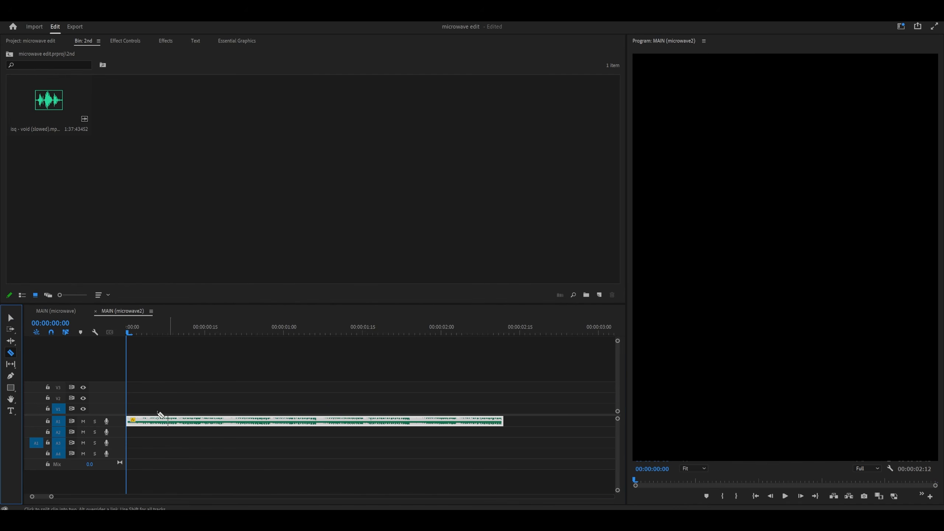
{"action": "key", "text": "v"}
{"action": "left_click", "coordinate": [170, 359]}
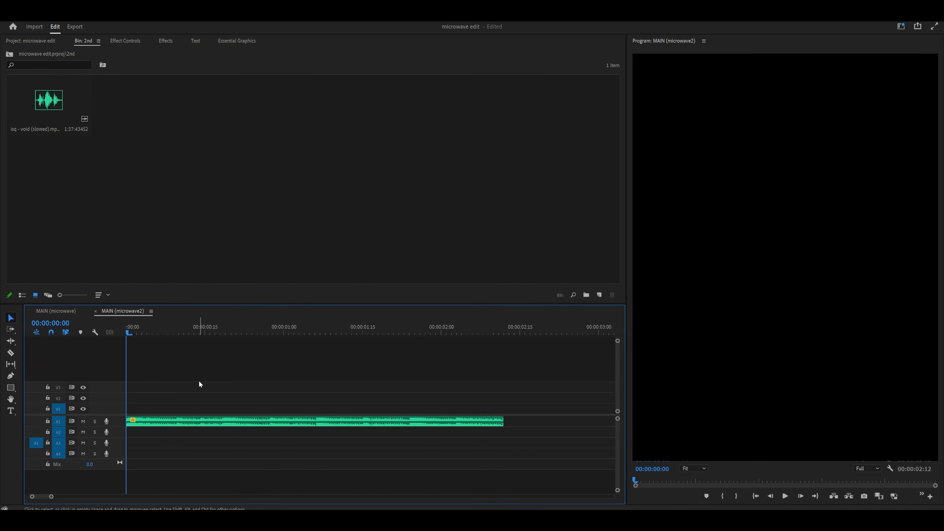
Play the song to find its first beat and try a sequence marker at 00:00:00:18.
{"action": "key", "text": "space"}
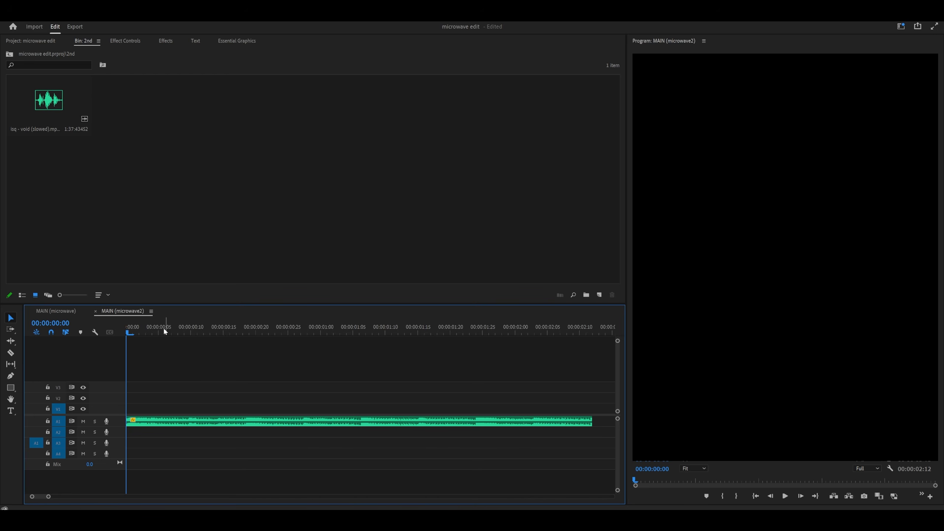
{"action": "key", "text": "space"}
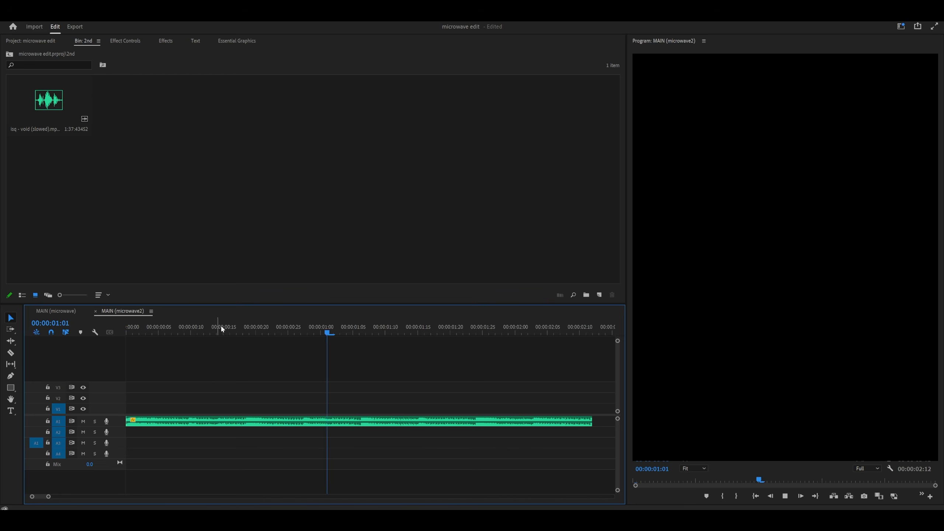
{"action": "left_click", "coordinate": [241, 325]}
{"action": "left_click", "coordinate": [365, 337]}
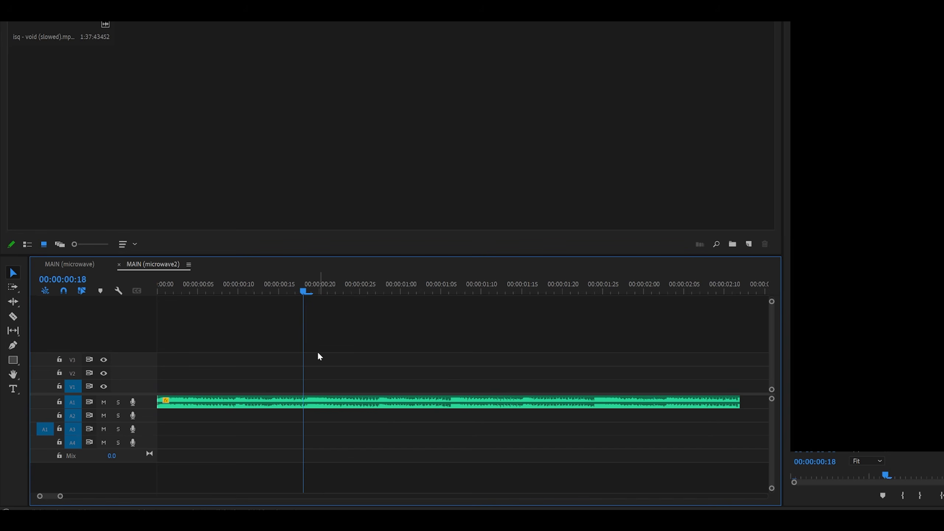
{"action": "key", "text": "m"}
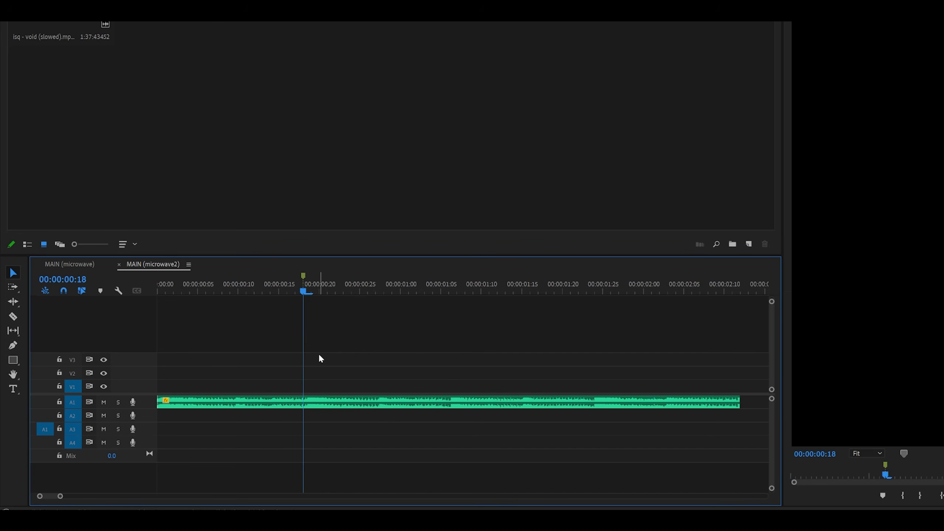
{"action": "key", "text": "ctrl+z"}
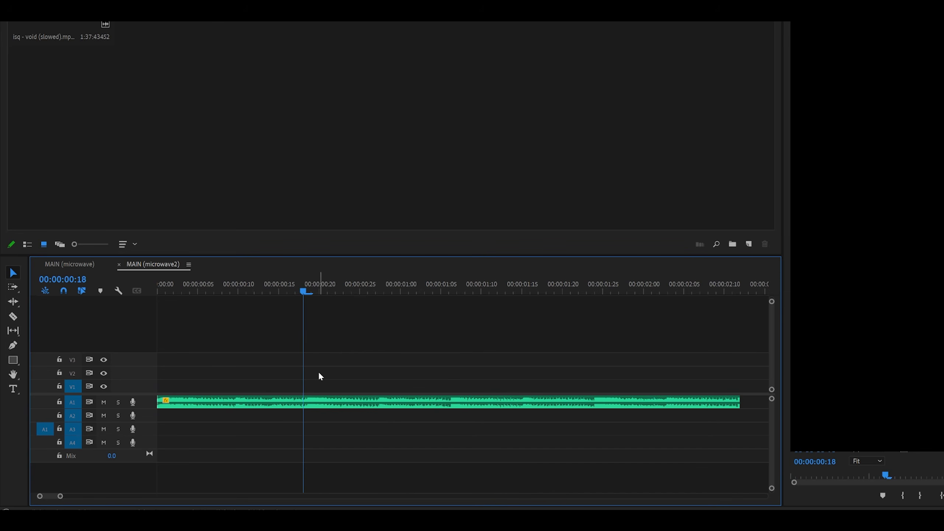
Try a marker on the selected audio clip itself and shift the clip to start at 00:00:00:17.
{"action": "key", "text": "ctrl+a"}
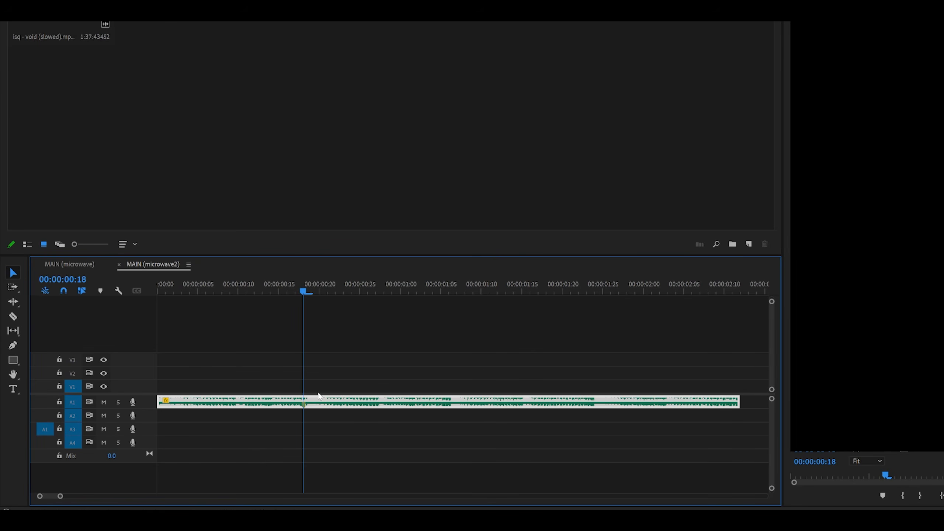
{"action": "left_click", "coordinate": [293, 292]}
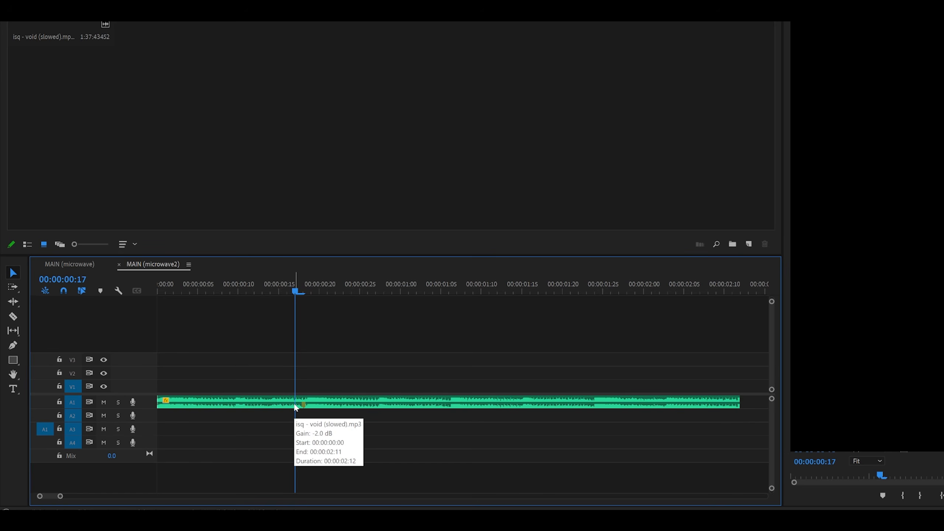
{"action": "left_click_drag", "start_coordinate": [308, 398], "coordinate": [434, 410]}
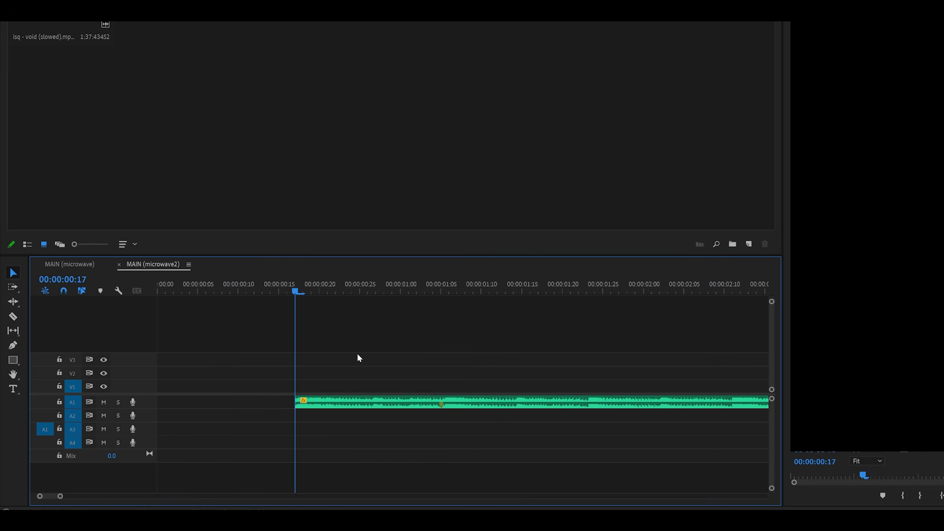
{"action": "key", "text": "ctrl+z"}
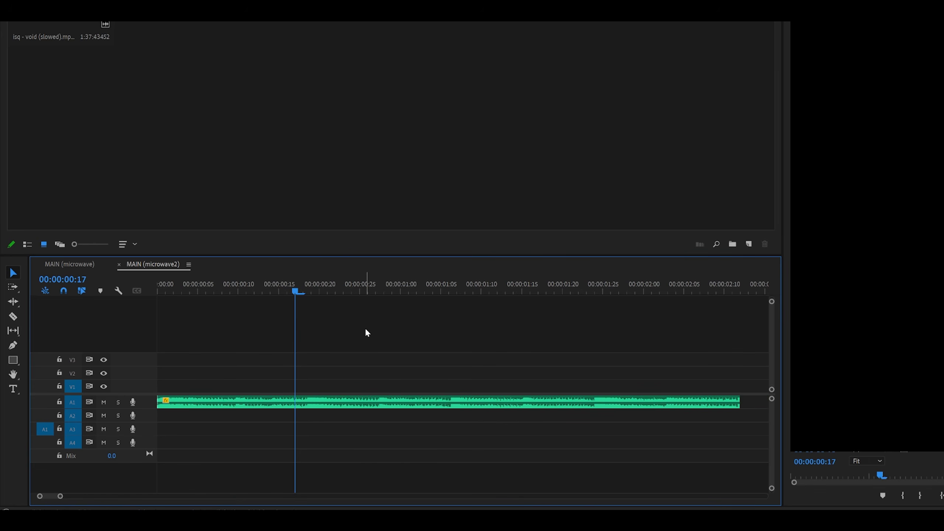
Add sequence markers on the song's beats at 00:00:00:18, 00:00:01:06 and 00:00:01:24, plus one at the very start, and play it back.
{"action": "key", "text": "m"}
{"action": "left_click_drag", "start_coordinate": [329, 406], "coordinate": [392, 403]}
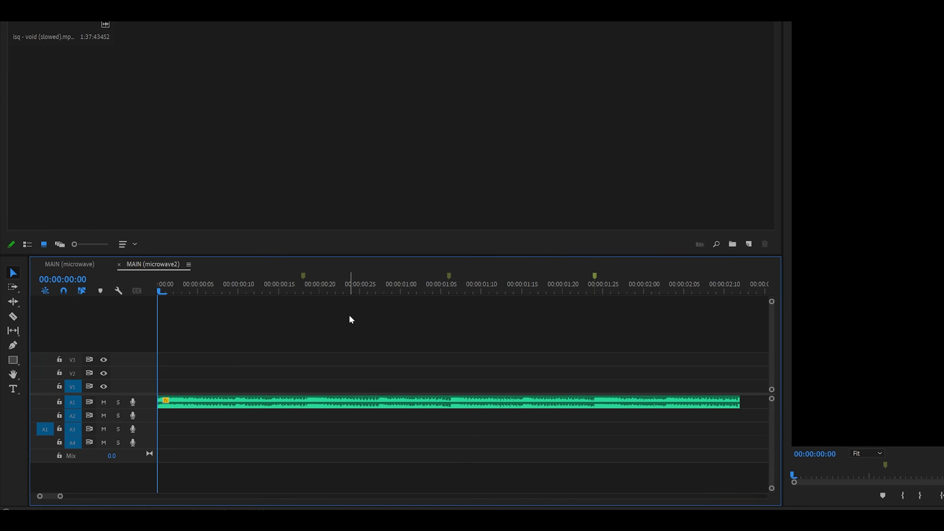
{"action": "left_click_drag", "start_coordinate": [235, 331], "coordinate": [269, 350]}
{"action": "key", "text": "m"}
{"action": "key", "text": "space"}
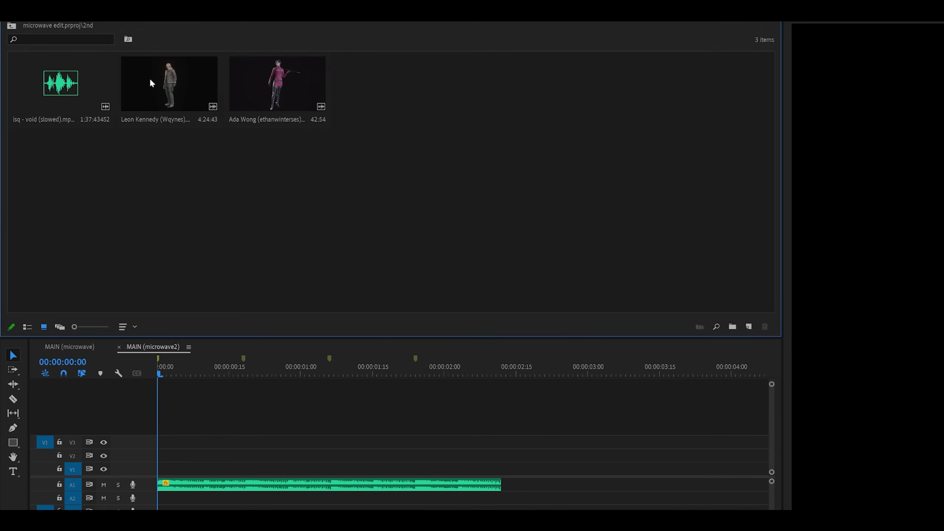
Place the Leon Kennedy clip on video track V1 directly after the song and preview it at 00:00:03:13.
{"action": "left_click_drag", "start_coordinate": [149, 78], "coordinate": [491, 457]}
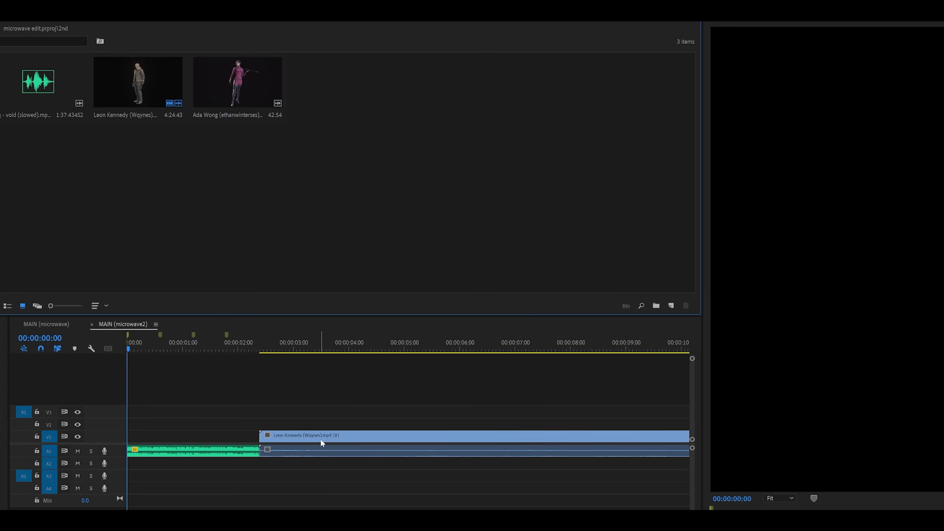
{"action": "key", "text": "minus"}
{"action": "left_click", "coordinate": [281, 351]}
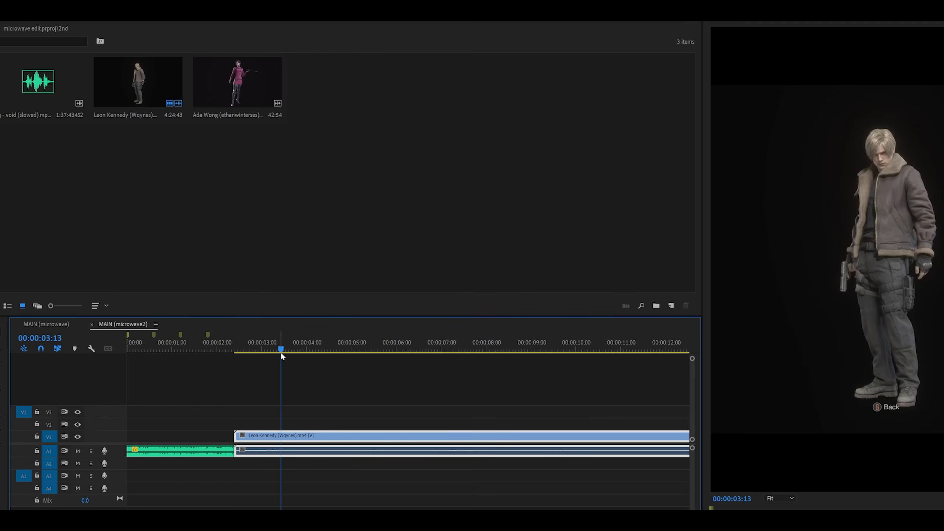
Unlink the Leon Kennedy clip's video from its audio and delete the audio part.
{"action": "right_click", "coordinate": [325, 441]}
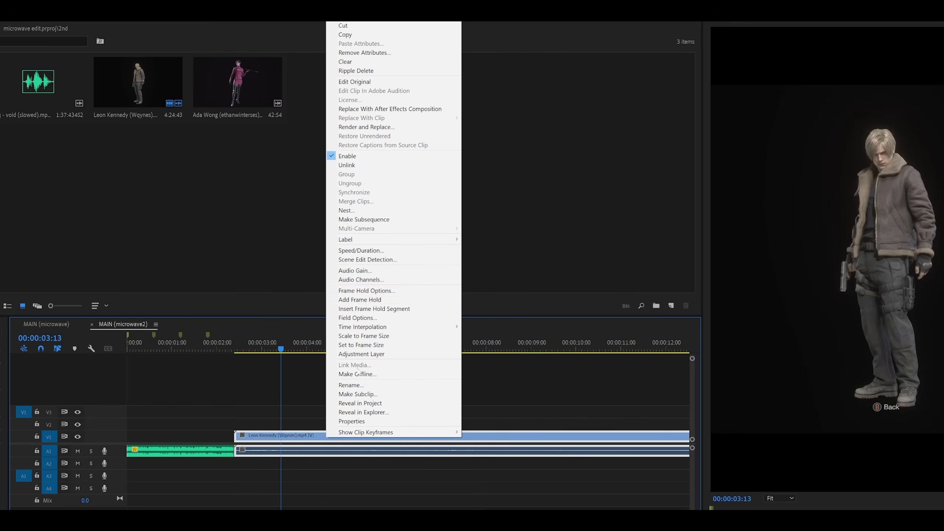
{"action": "left_click", "coordinate": [347, 165]}
{"action": "left_click", "coordinate": [296, 454]}
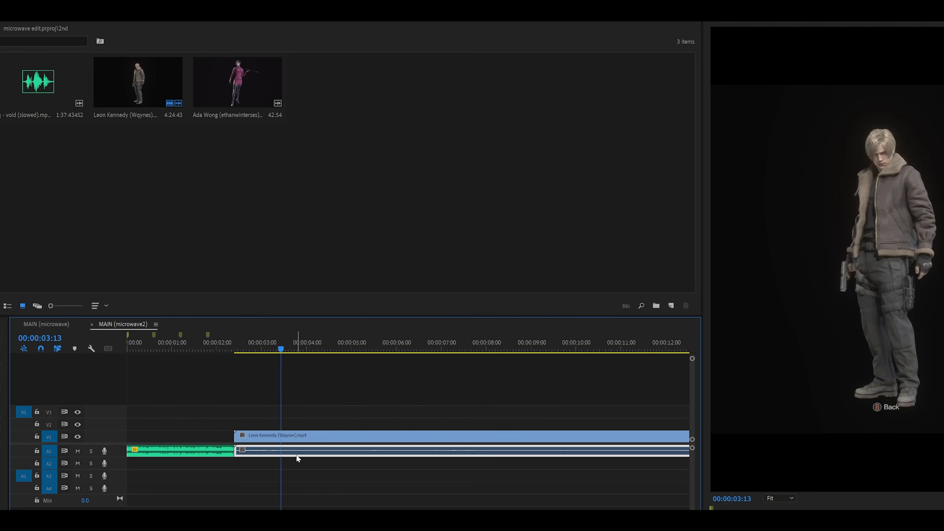
{"action": "key", "text": "Delete"}
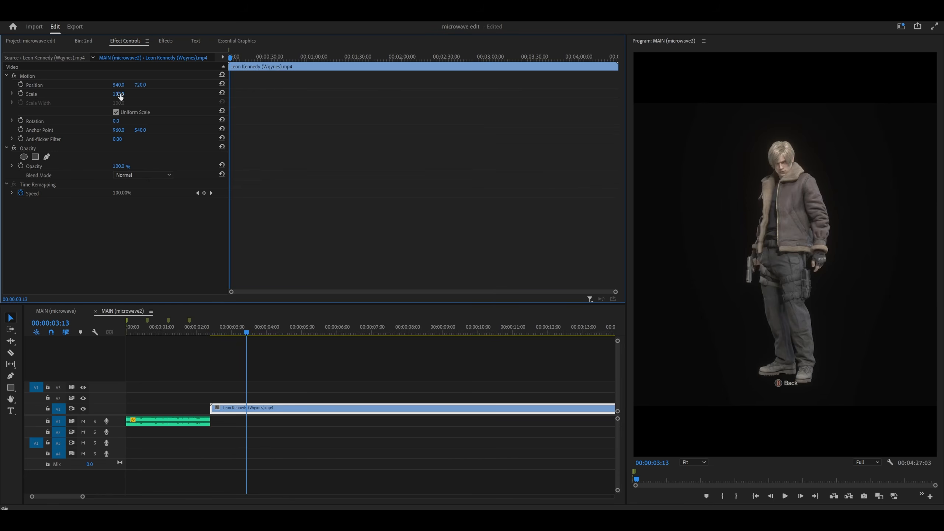
Enlarge the Leon Kennedy clip to a scale of 163 and set its vertical position to 757.
{"action": "left_click_drag", "start_coordinate": [120, 93], "coordinate": [133, 93]}
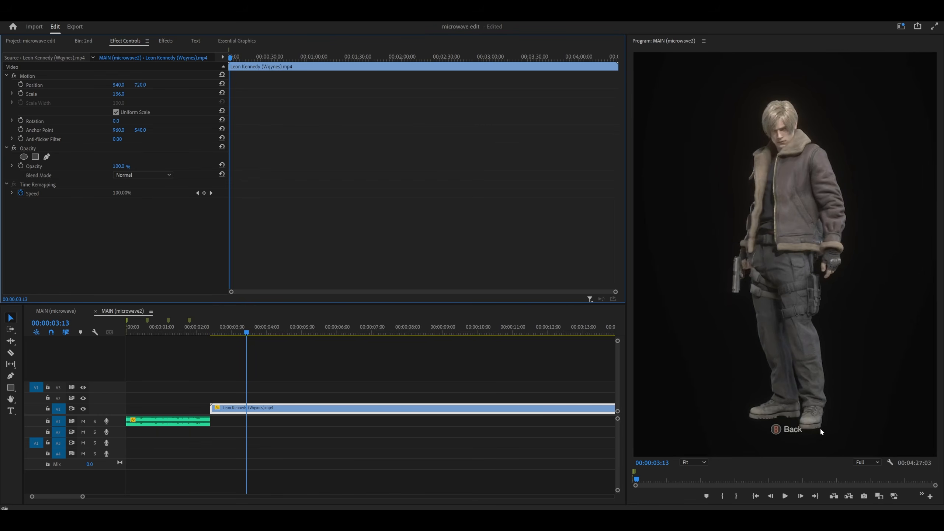
{"action": "left_click_drag", "start_coordinate": [122, 95], "coordinate": [154, 85]}
Find the close-up near 00:00:47:28 and set the Leon Kennedy clip's scale to 161 and vertical position to 846.
{"action": "scroll", "coordinate": [387, 346], "scroll_direction": "down", "scroll_amount": 3}
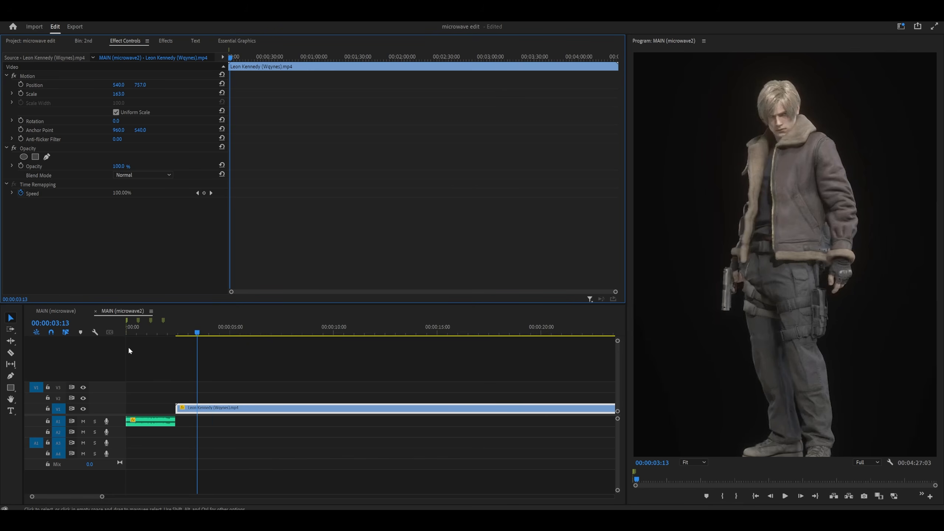
{"action": "left_click_drag", "start_coordinate": [228, 335], "coordinate": [543, 356]}
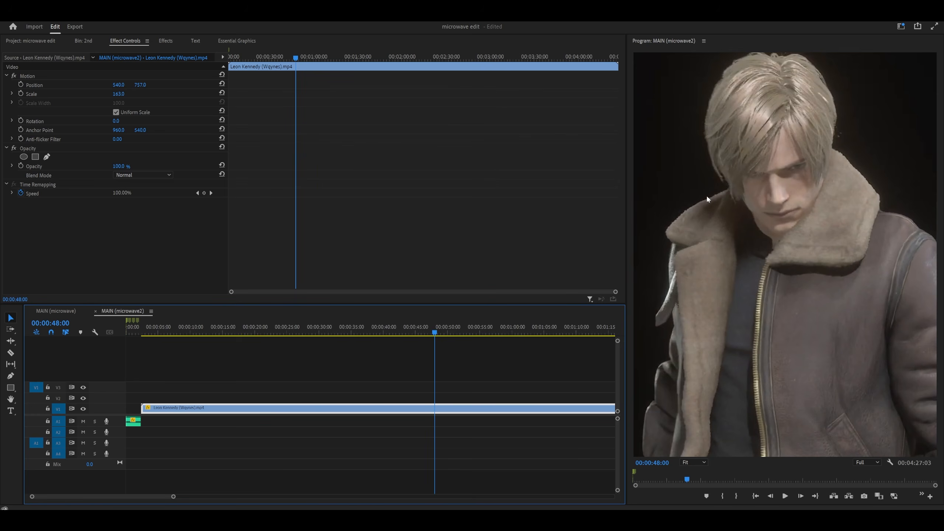
{"action": "left_click", "coordinate": [435, 334]}
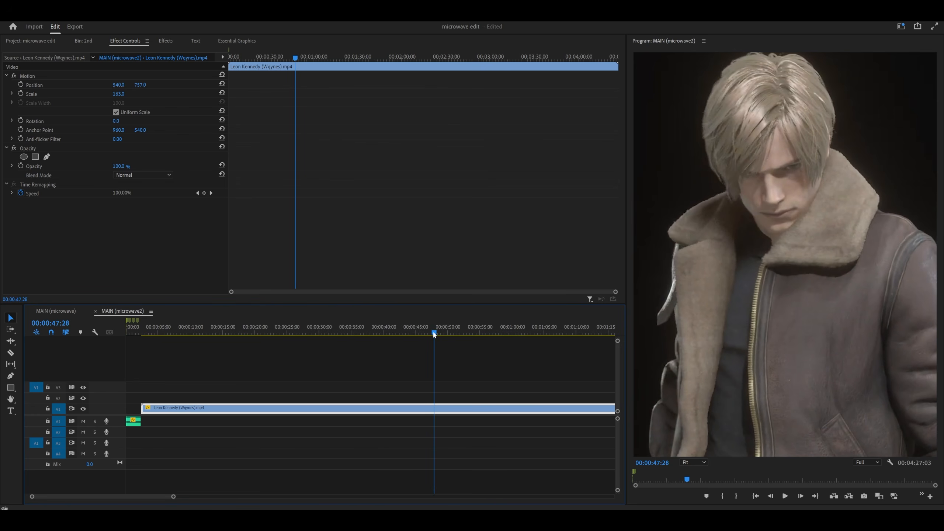
{"action": "left_click_drag", "start_coordinate": [143, 87], "coordinate": [123, 94]}
{"action": "left_click_drag", "start_coordinate": [140, 85], "coordinate": [109, 85]}
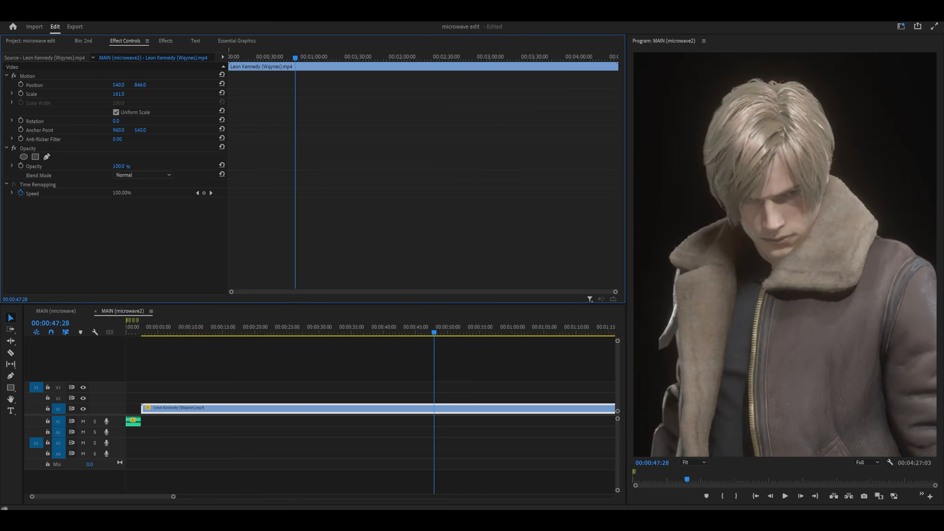
Cut the Leon Kennedy clip at about 00:00:47:01 and again at 00:00:51:13 to isolate the close-up segment.
{"action": "left_click", "coordinate": [420, 358]}
{"action": "key", "text": "minus"}
{"action": "left_click", "coordinate": [376, 333]}
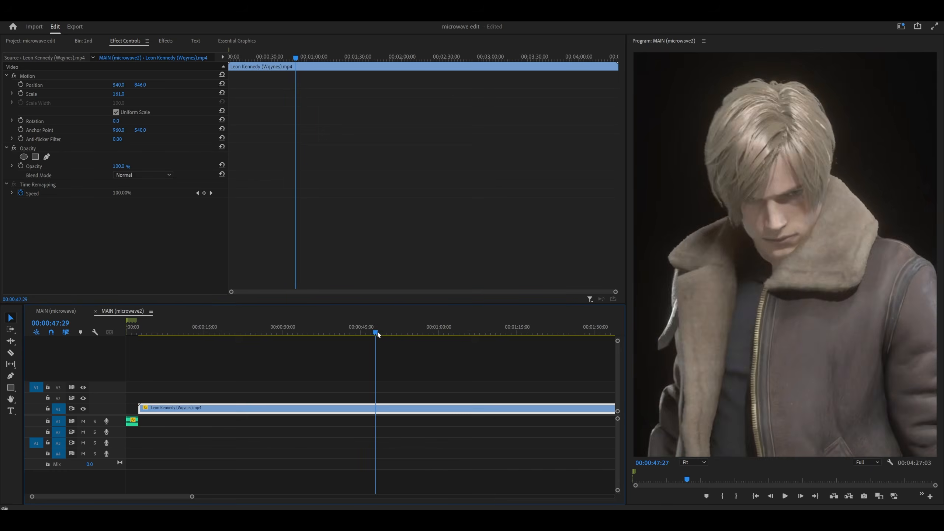
{"action": "left_click_drag", "start_coordinate": [378, 334], "coordinate": [429, 337]}
{"action": "key", "text": "equal"}
{"action": "key", "text": "equal"}
{"action": "key", "text": "c"}
{"action": "left_click", "coordinate": [338, 407]}
{"action": "key", "text": "v"}
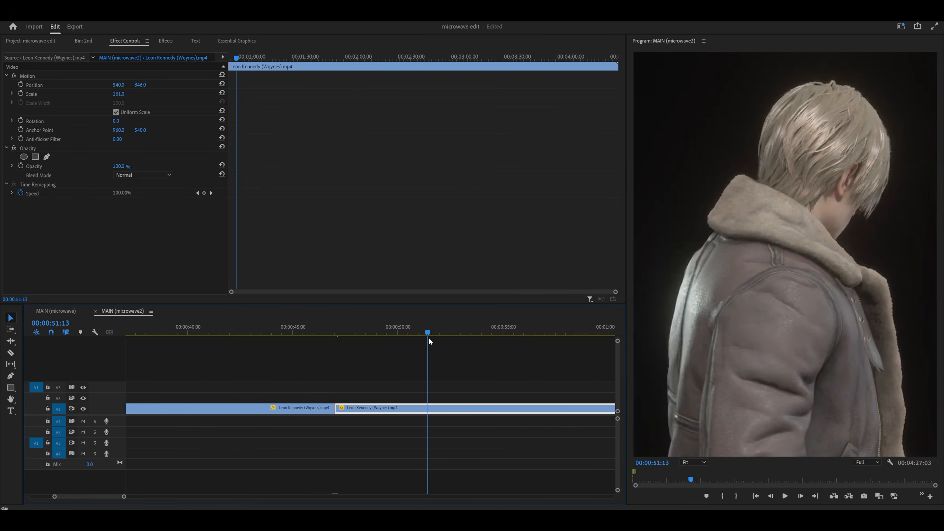
{"action": "key", "text": "c"}
{"action": "left_click", "coordinate": [428, 408]}
{"action": "key", "text": "v"}
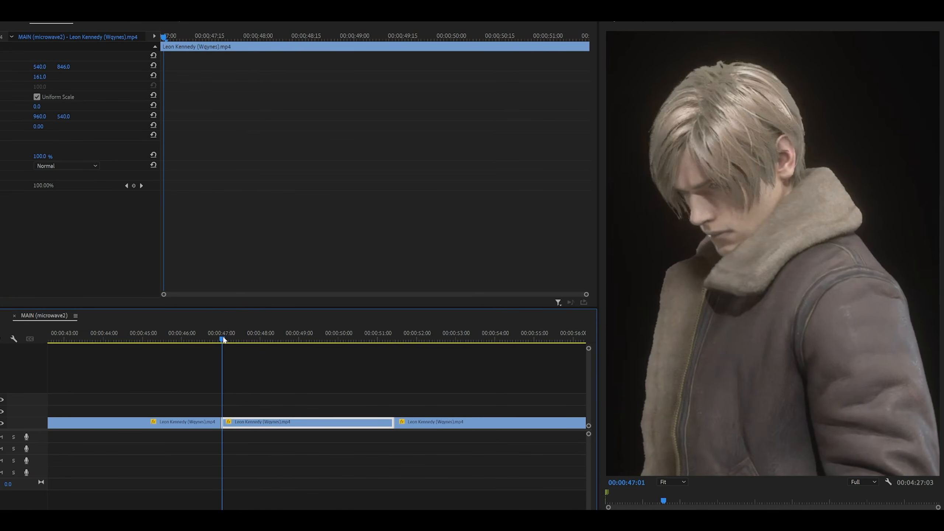
Review the isolated Leon Kennedy segment and move it to the start of the sequence on video track V2.
{"action": "left_click_drag", "start_coordinate": [223, 340], "coordinate": [361, 345]}
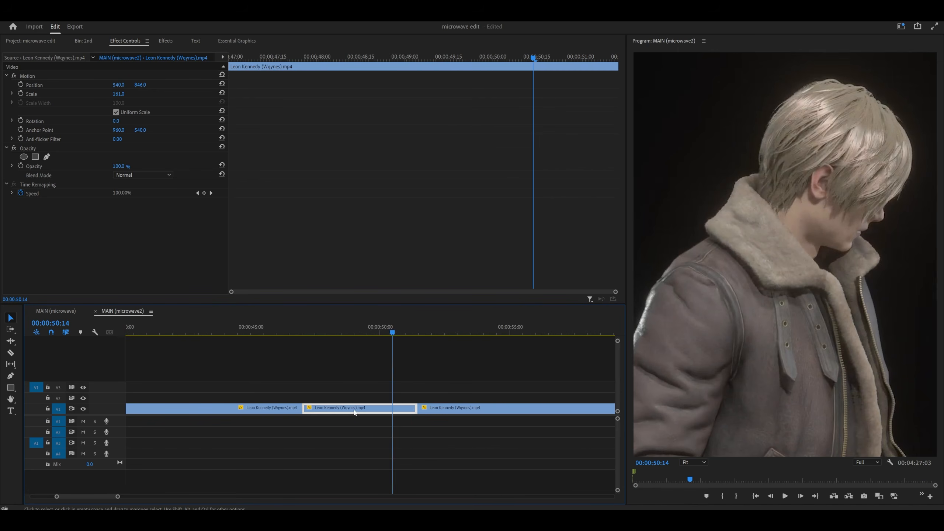
{"action": "scroll", "coordinate": [354, 406], "scroll_direction": "down", "scroll_amount": 5}
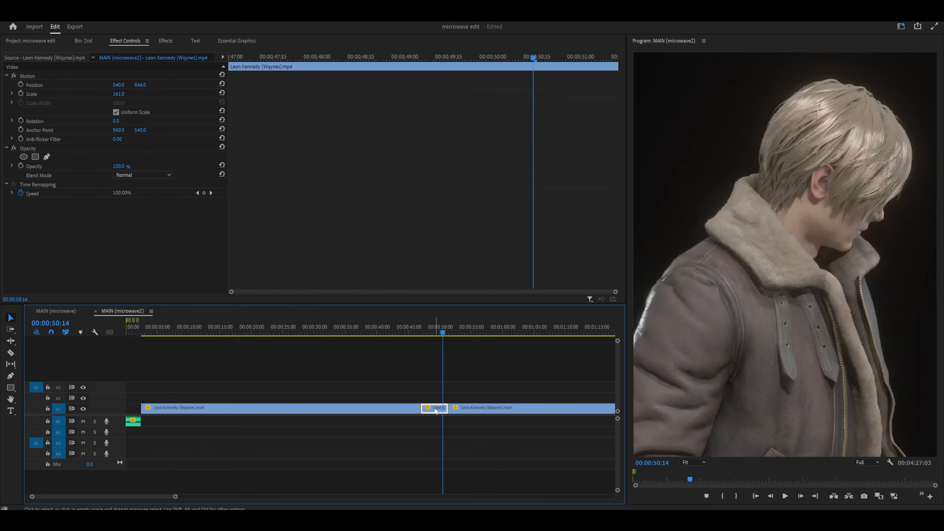
{"action": "left_click_drag", "start_coordinate": [434, 408], "coordinate": [141, 397]}
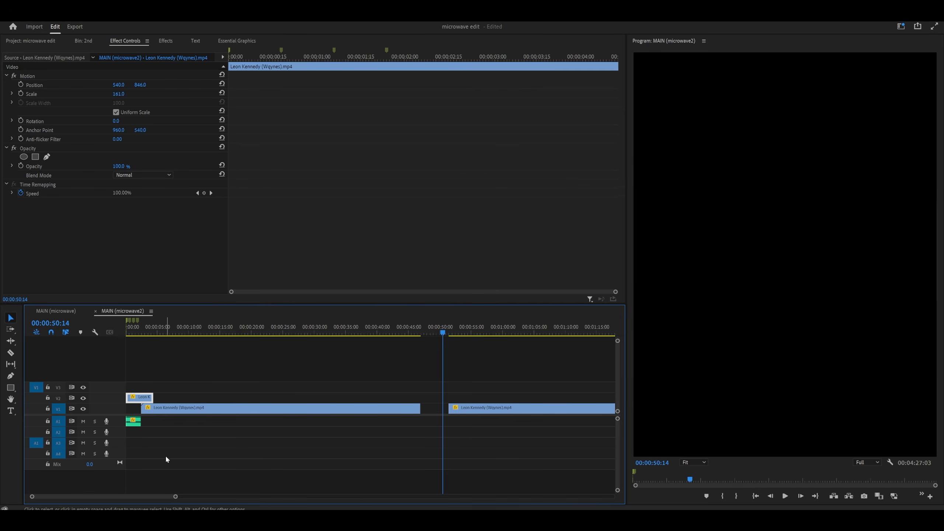
Delete the leftover Leon Kennedy footage on V1 and move the isolated segment down to V1 at the sequence start.
{"action": "left_click", "coordinate": [148, 339]}
{"action": "left_click_drag", "start_coordinate": [433, 379], "coordinate": [584, 440]}
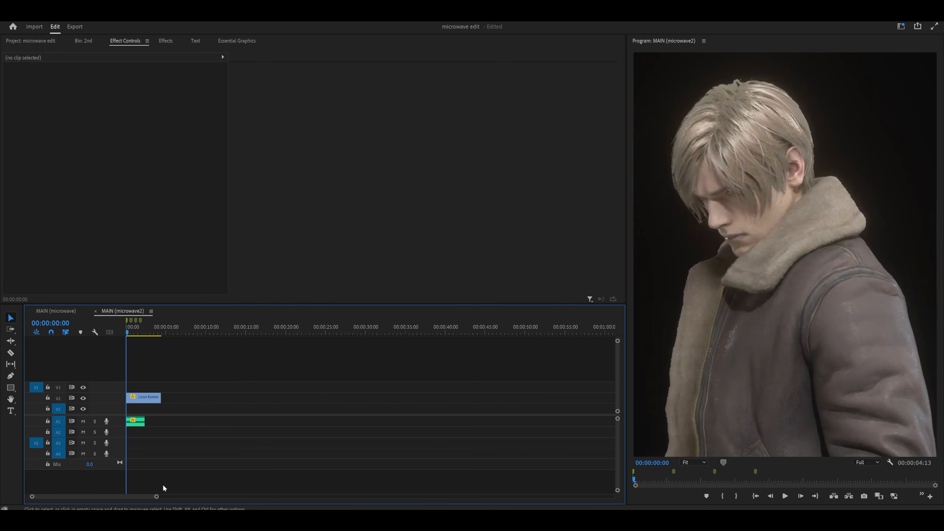
{"action": "left_click_drag", "start_coordinate": [157, 496], "coordinate": [52, 496]}
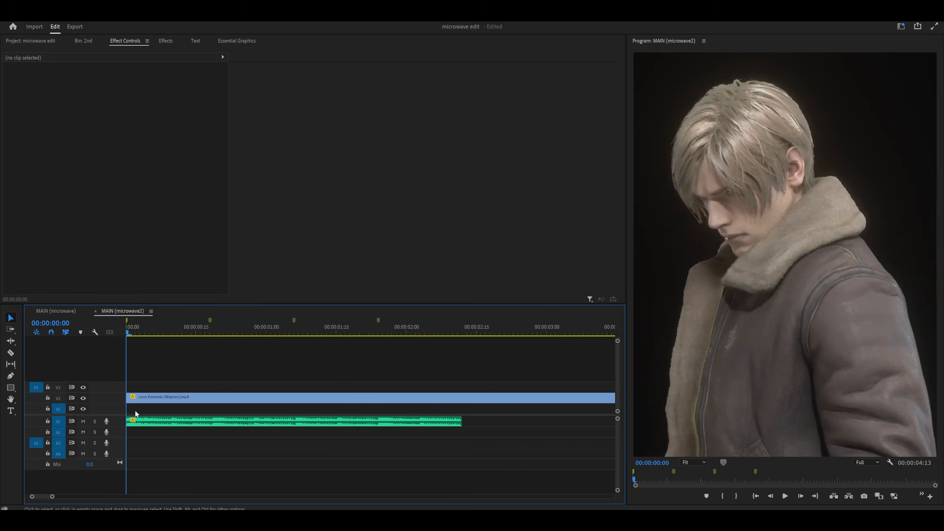
{"action": "left_click_drag", "start_coordinate": [148, 400], "coordinate": [148, 412]}
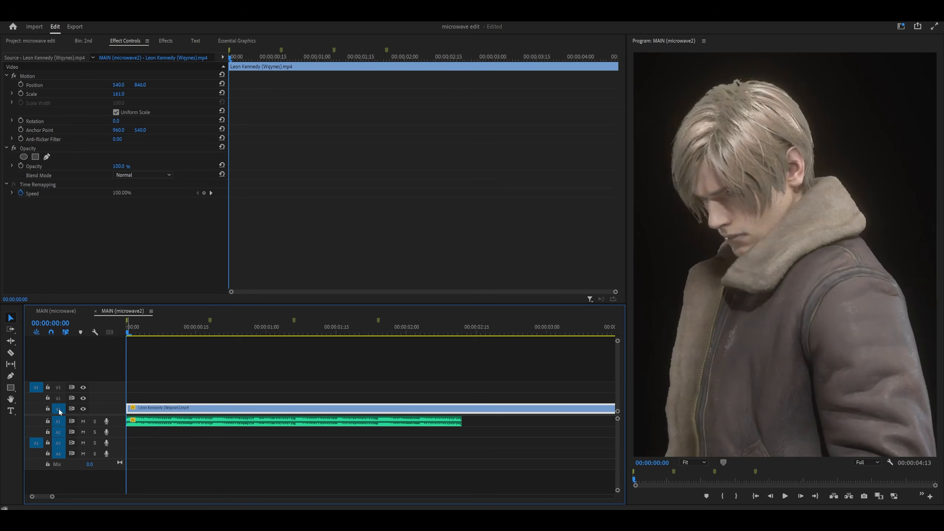
Nest the Leon Kennedy segment on V1, keeping the suggested nested sequence name.
{"action": "scroll", "coordinate": [147, 390], "scroll_direction": "up", "scroll_amount": 1}
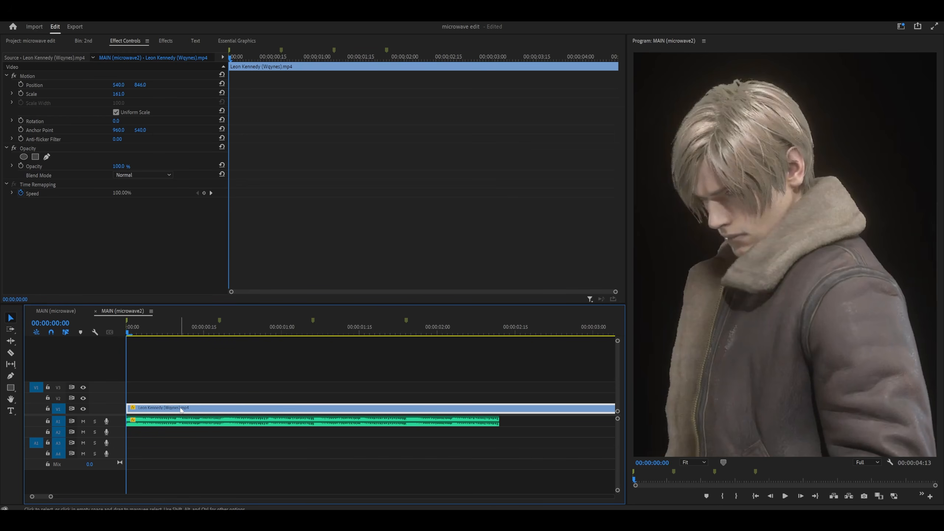
{"action": "right_click", "coordinate": [204, 411]}
{"action": "left_click", "coordinate": [220, 236]}
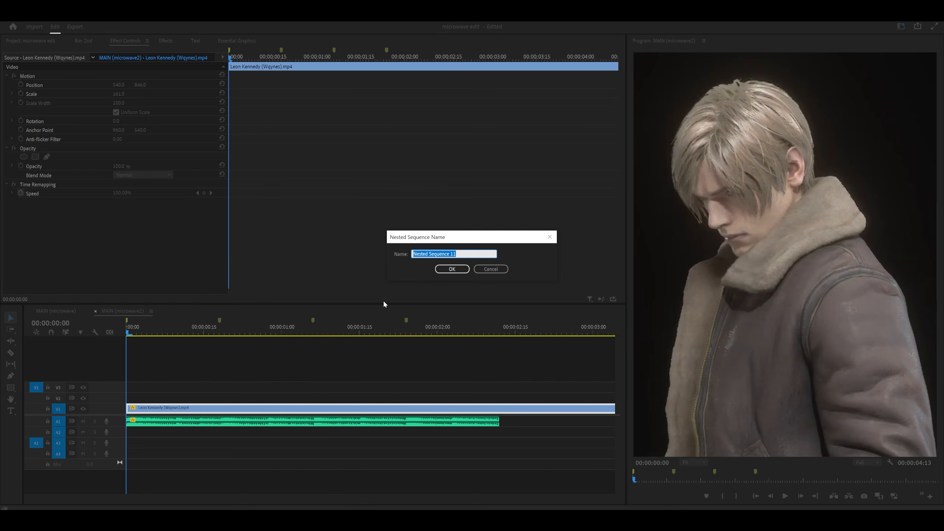
{"action": "left_click", "coordinate": [450, 270]}
Set the nested sequence's timebase to 60.00 frames/second and return to the MAIN (microwave2) sequence.
{"action": "double_click", "coordinate": [154, 408]}
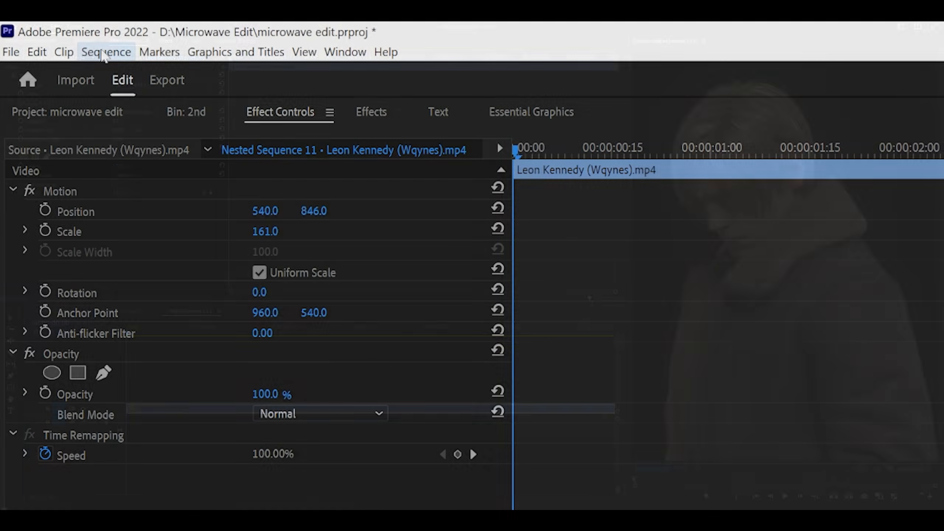
{"action": "left_click", "coordinate": [48, 14]}
{"action": "left_click", "coordinate": [58, 24]}
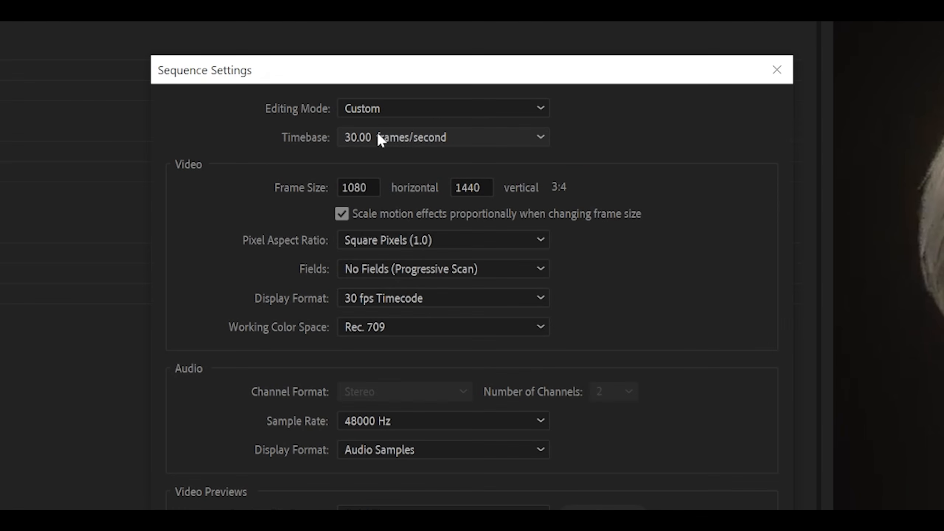
{"action": "left_click", "coordinate": [379, 136]}
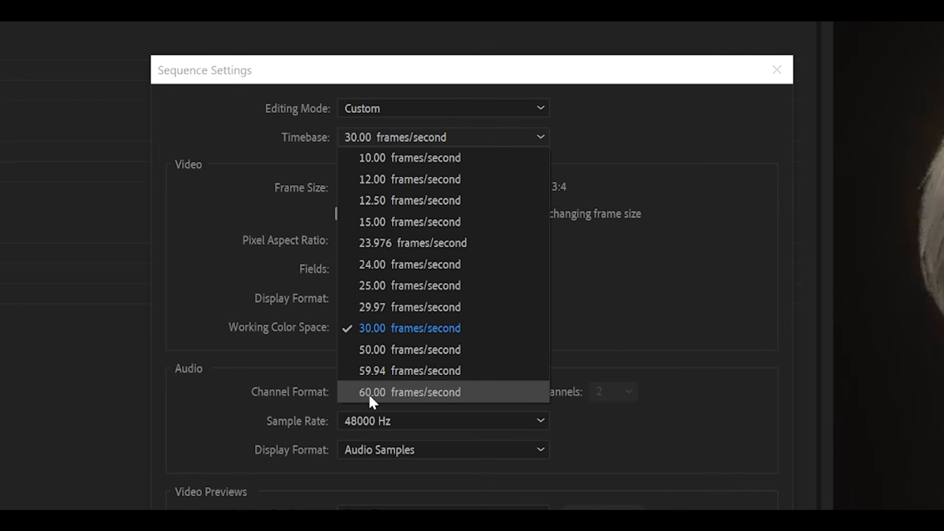
{"action": "left_click", "coordinate": [393, 392]}
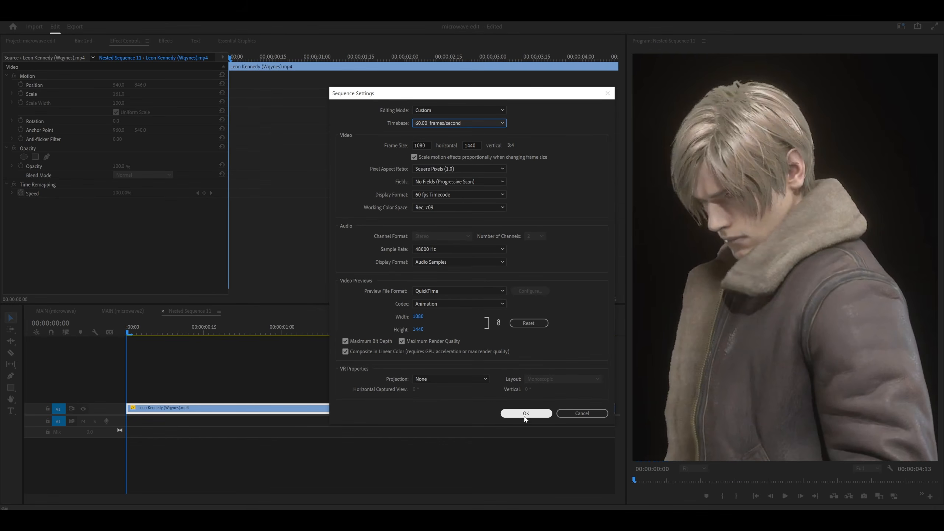
{"action": "left_click", "coordinate": [534, 436]}
{"action": "left_click", "coordinate": [163, 312]}
{"action": "left_click", "coordinate": [186, 379]}
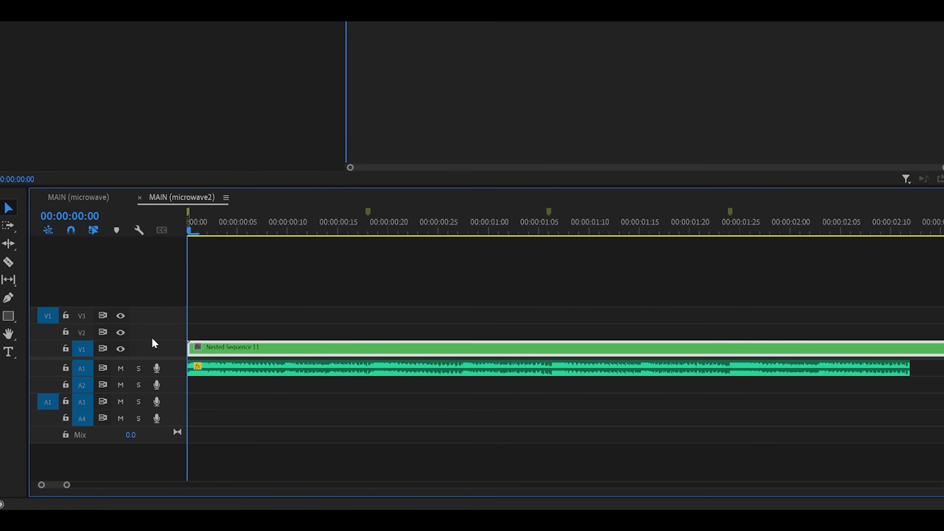
Increase the height of track V1 and show the Time Remapping Speed line on the nested clip.
{"action": "left_click_drag", "start_coordinate": [155, 342], "coordinate": [156, 308]}
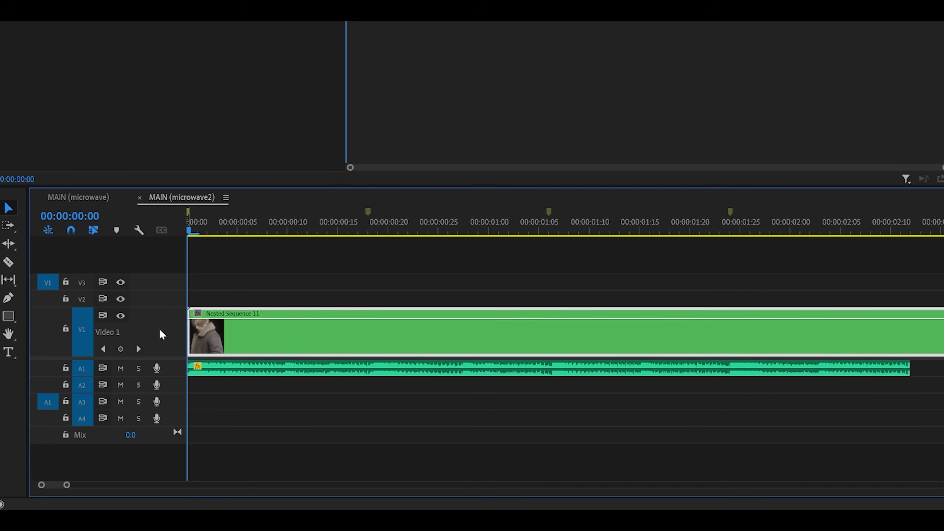
{"action": "scroll", "coordinate": [163, 330], "scroll_direction": "up", "scroll_amount": 4}
{"action": "scroll", "coordinate": [163, 330], "scroll_direction": "down", "scroll_amount": 1}
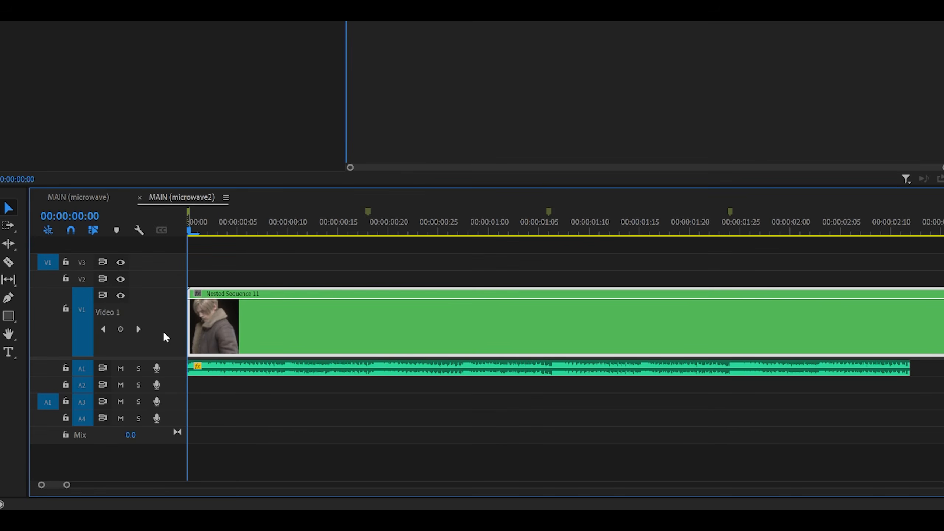
{"action": "scroll", "coordinate": [163, 330], "scroll_direction": "up", "scroll_amount": 4}
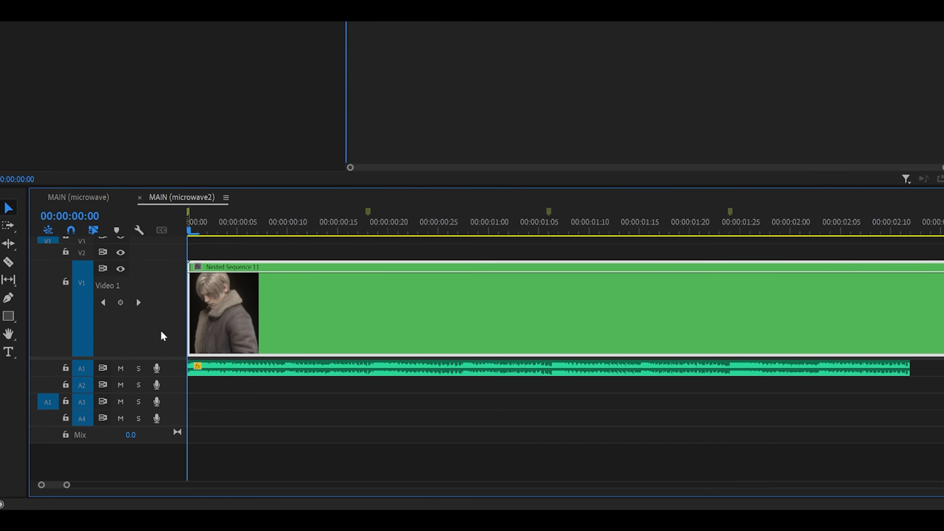
{"action": "scroll", "coordinate": [162, 336], "scroll_direction": "up", "scroll_amount": 2}
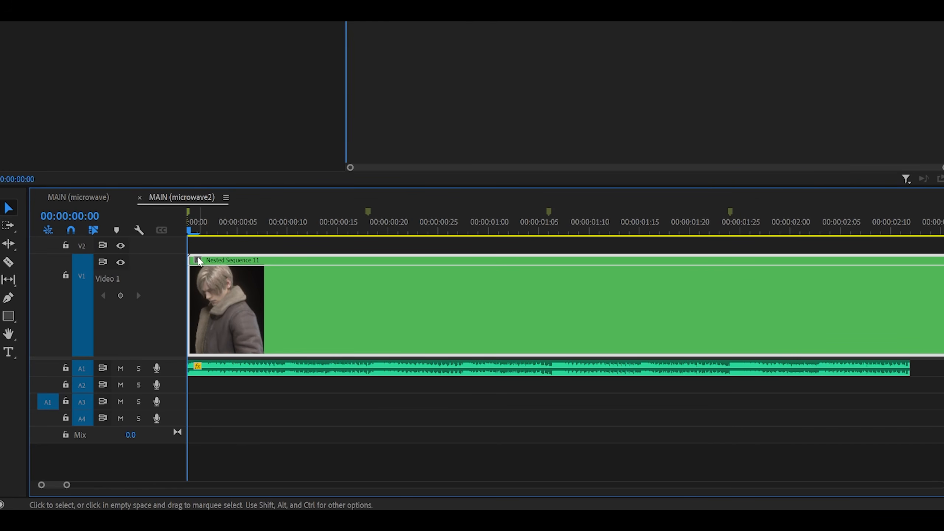
{"action": "left_click", "coordinate": [198, 260]}
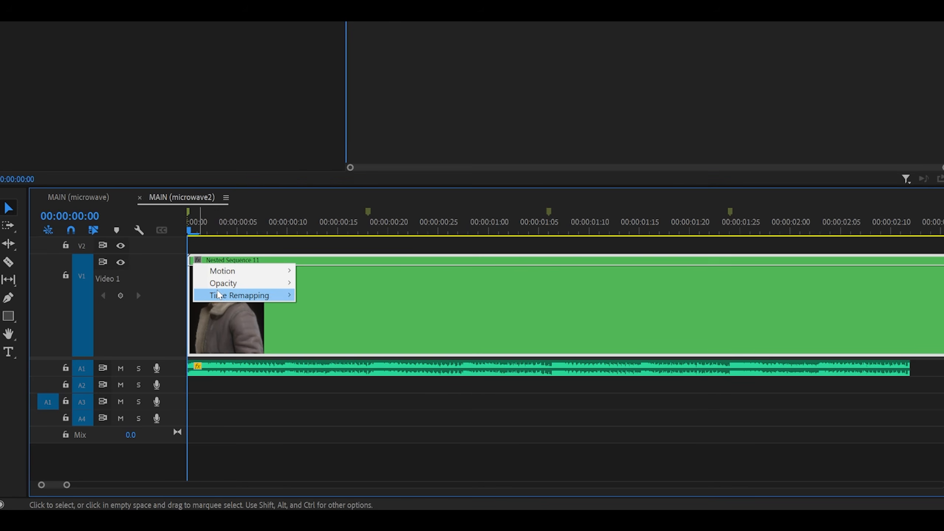
{"action": "mouse_move", "coordinate": [219, 295]}
{"action": "left_click", "coordinate": [315, 297]}
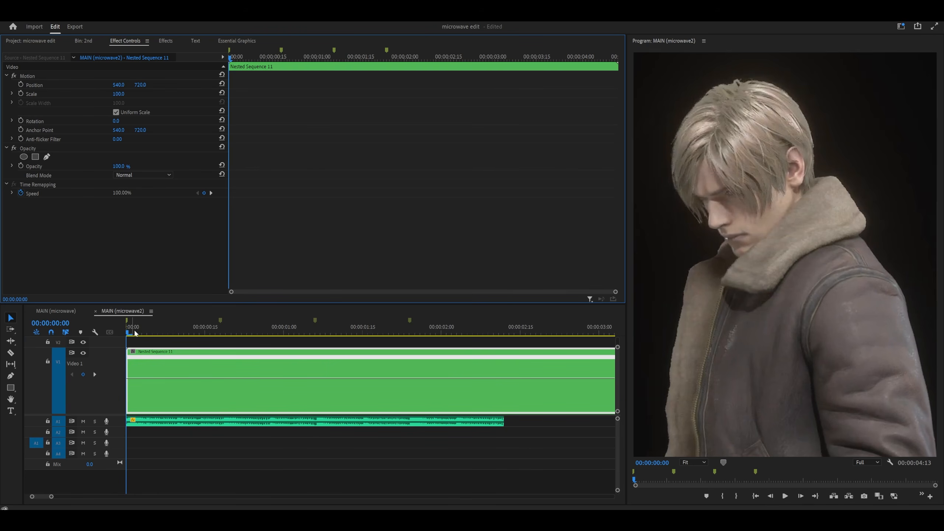
Play the nested clip against the song up to 00:00:02:14 and return to the sequence start.
{"action": "left_click_drag", "start_coordinate": [136, 333], "coordinate": [309, 350]}
{"action": "key", "text": "space"}
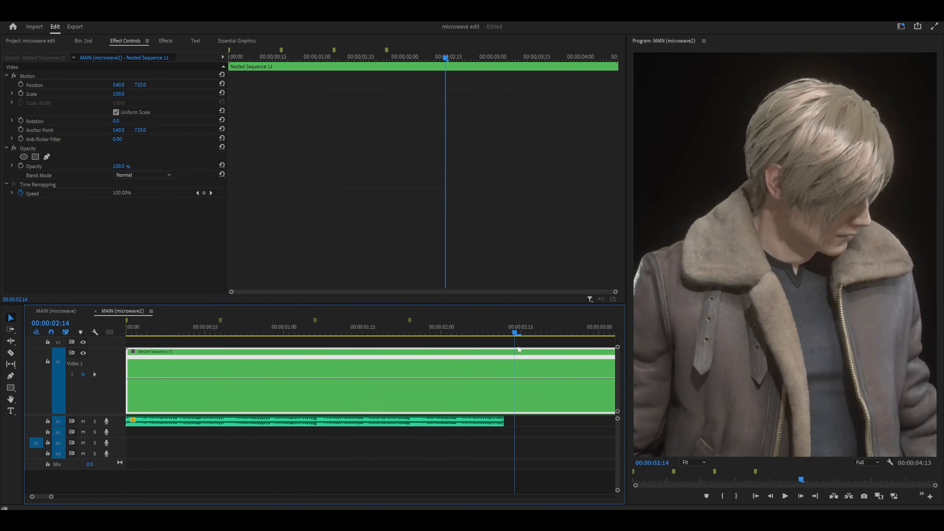
{"action": "left_click", "coordinate": [128, 322]}
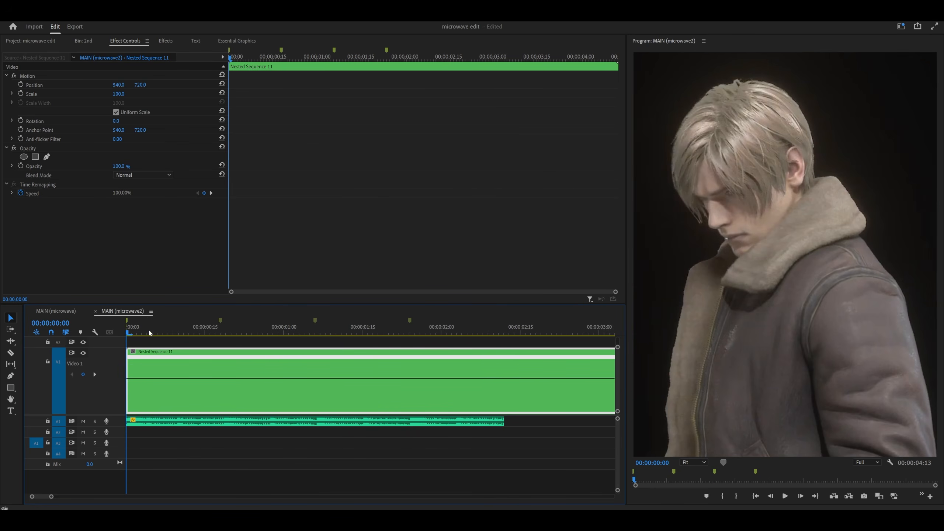
Add a speed keyframe to the nested clip at 00:00:00:01 and spread it into a transition about eight frames long.
{"action": "key", "text": "Right"}
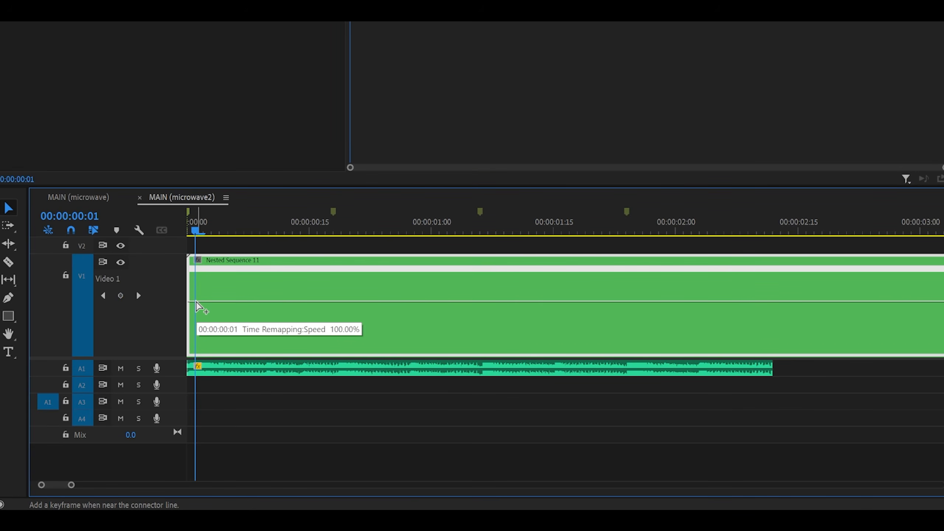
{"action": "left_click", "coordinate": [197, 303], "text": "ctrl"}
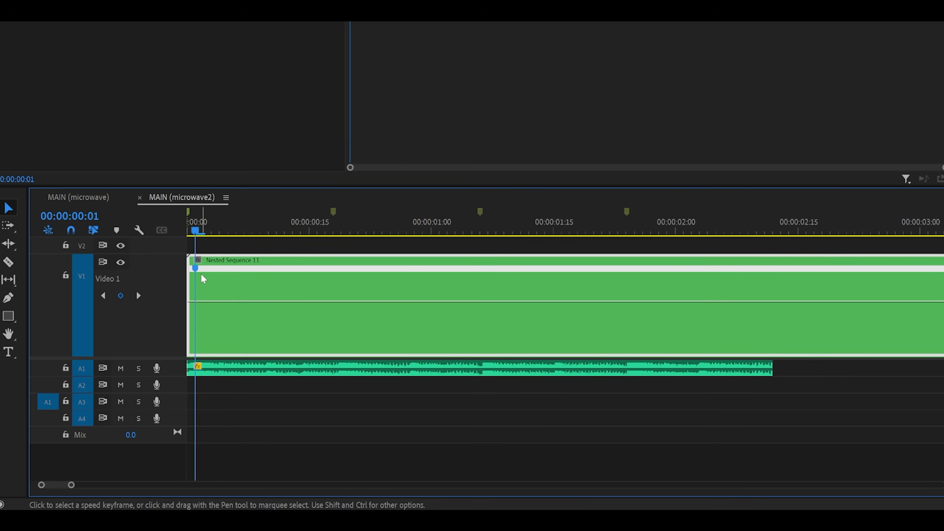
{"action": "key", "text": "="}
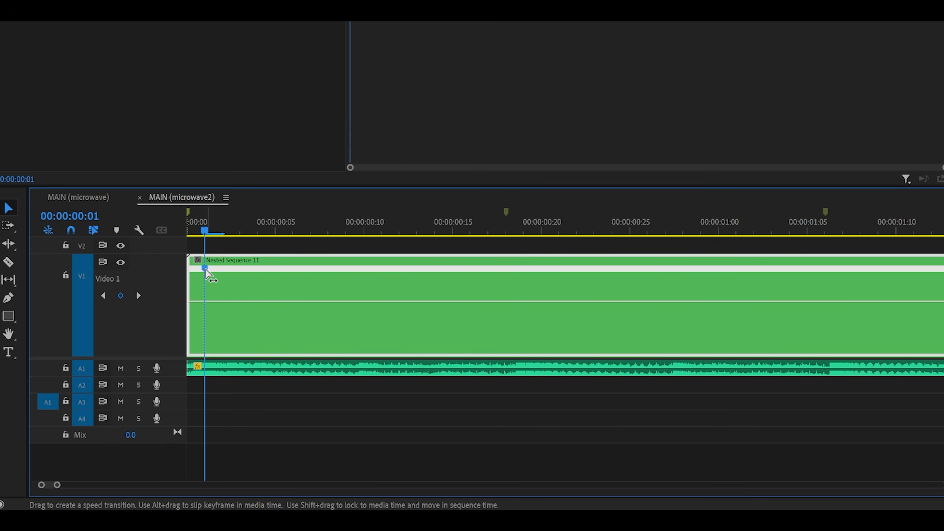
{"action": "left_click_drag", "start_coordinate": [207, 274], "coordinate": [339, 273]}
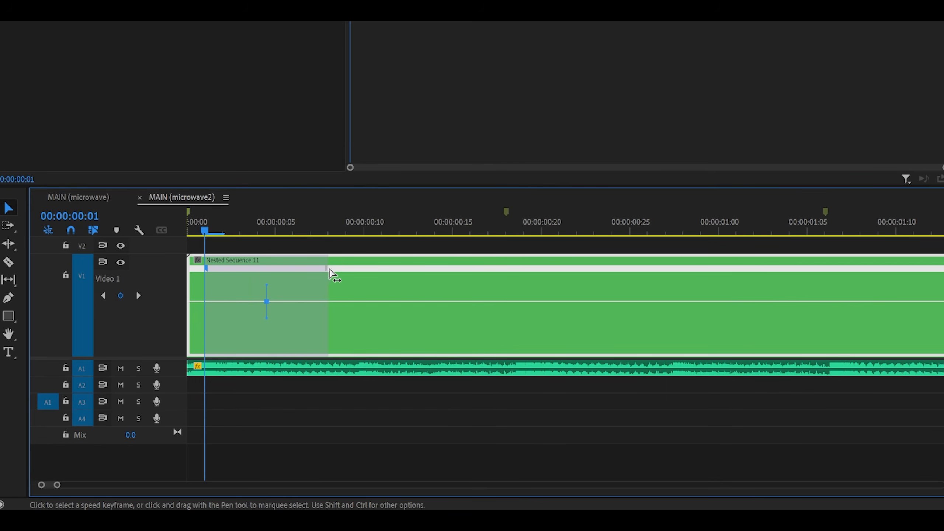
{"action": "mouse_move", "coordinate": [327, 269]}
{"action": "left_mouse_down"}
{"action": "mouse_move", "coordinate": [359, 274]}
{"action": "mouse_move", "coordinate": [345, 273]}
{"action": "left_mouse_up"}
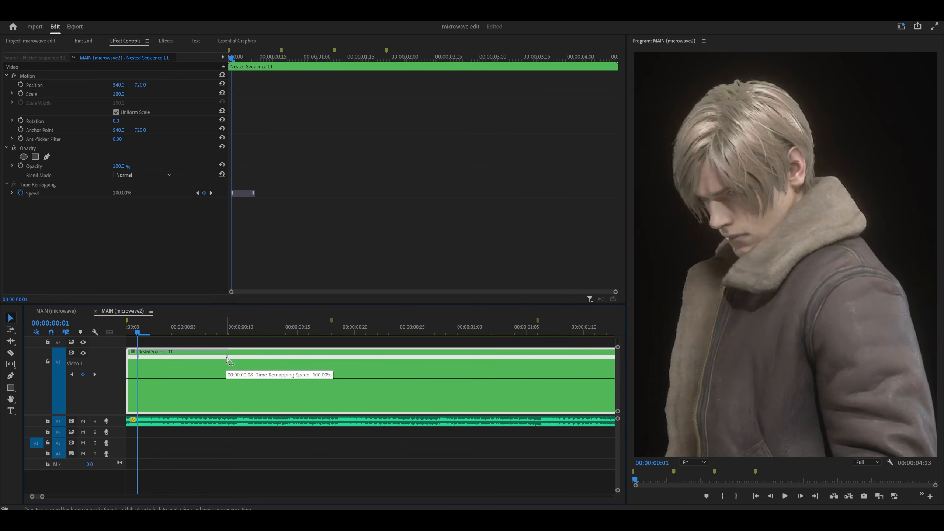
{"action": "left_click", "coordinate": [228, 359]}
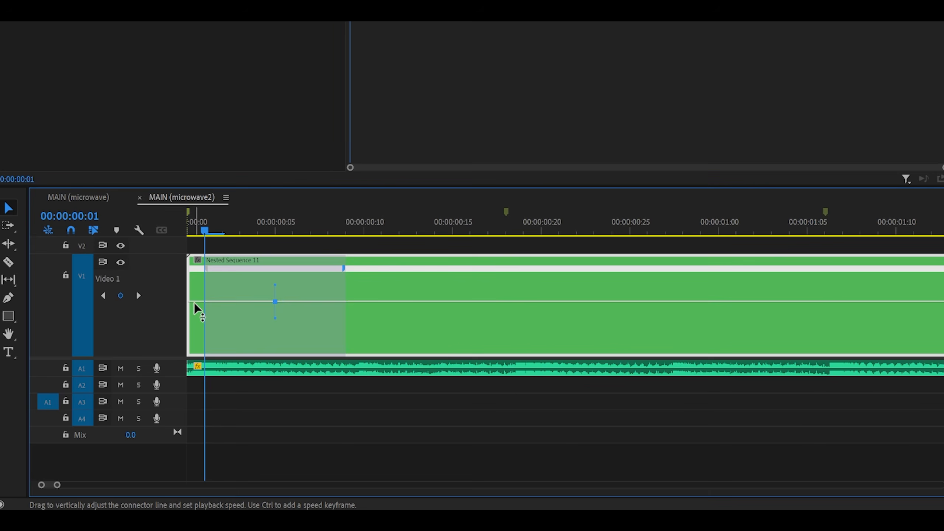
Raise the nested clip's opening speed to 500% and stretch its speed transition to end at about 00:00:00:09.
{"action": "left_click_drag", "start_coordinate": [193, 302], "coordinate": [194, 227]}
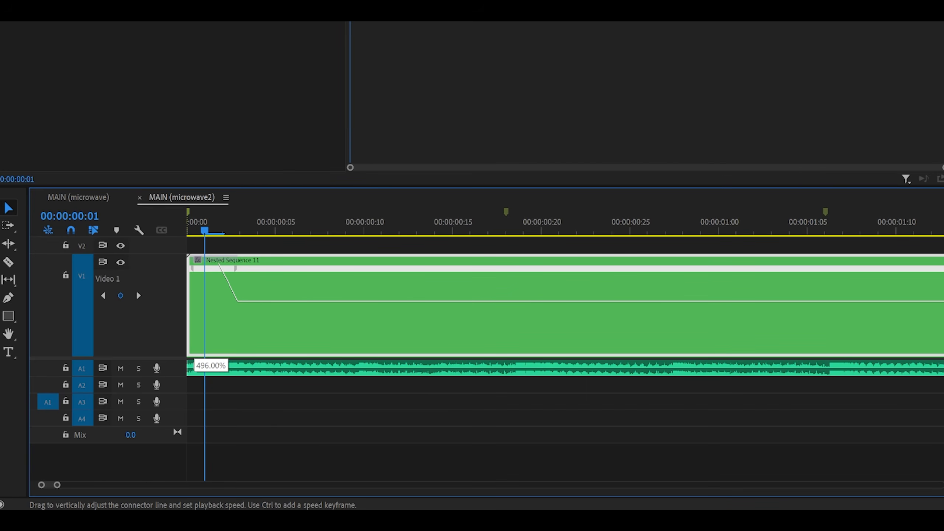
{"action": "left_click_drag", "start_coordinate": [194, 225], "coordinate": [194, 224]}
{"action": "left_click_drag", "start_coordinate": [194, 37], "coordinate": [193, 37]}
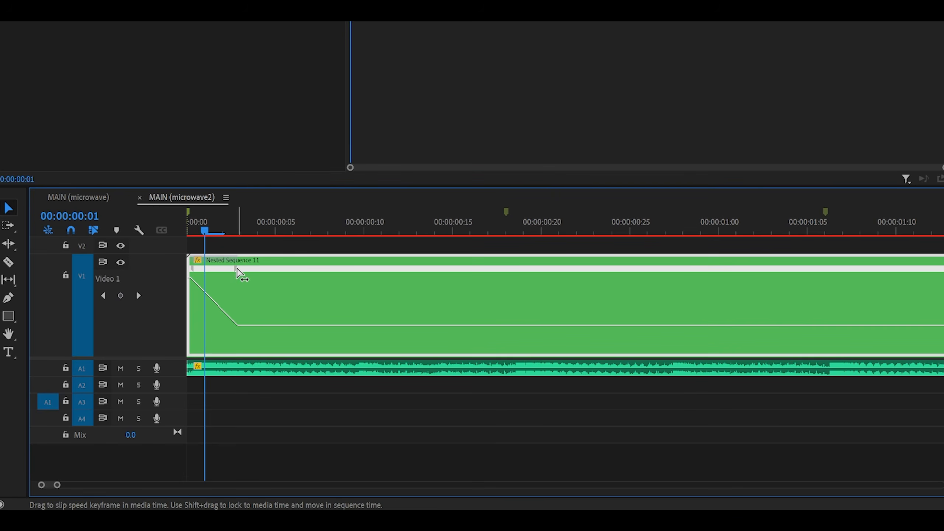
{"action": "left_click_drag", "start_coordinate": [238, 270], "coordinate": [355, 275]}
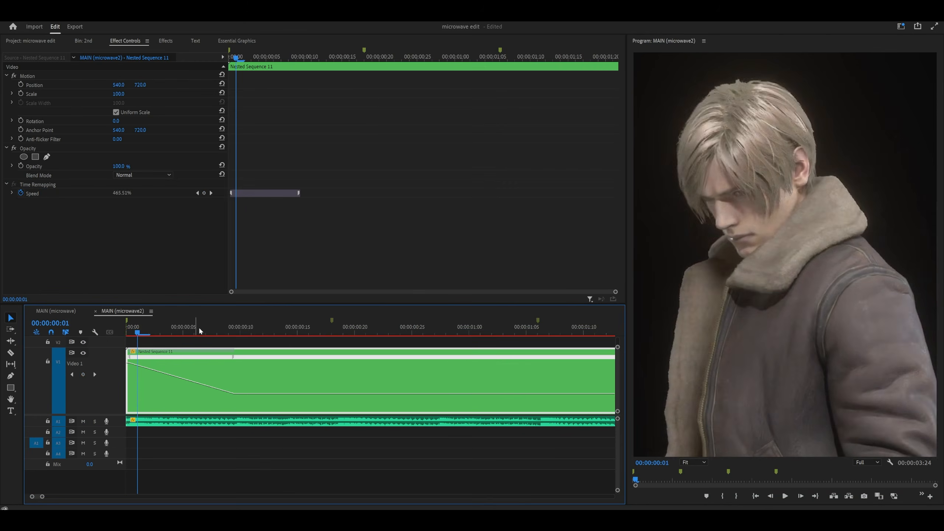
Play the nested clip's opening repeatedly from the sequence start to check the speed ramp.
{"action": "key", "text": "Left"}
{"action": "key", "text": "space"}
{"action": "left_click_drag", "start_coordinate": [153, 332], "coordinate": [94, 333]}
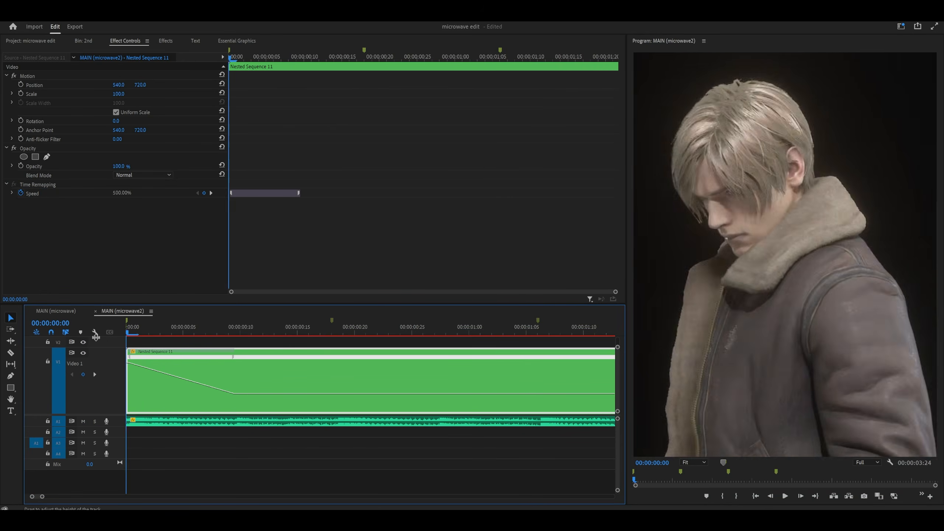
{"action": "key", "text": "space"}
{"action": "left_click_drag", "start_coordinate": [167, 332], "coordinate": [140, 334]}
{"action": "left_click_drag", "start_coordinate": [140, 333], "coordinate": [101, 338]}
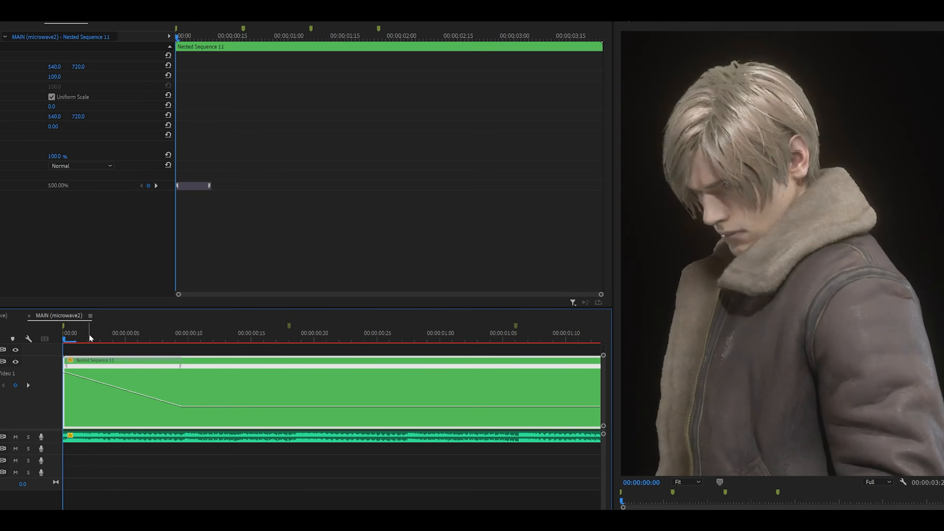
{"action": "key", "text": "space"}
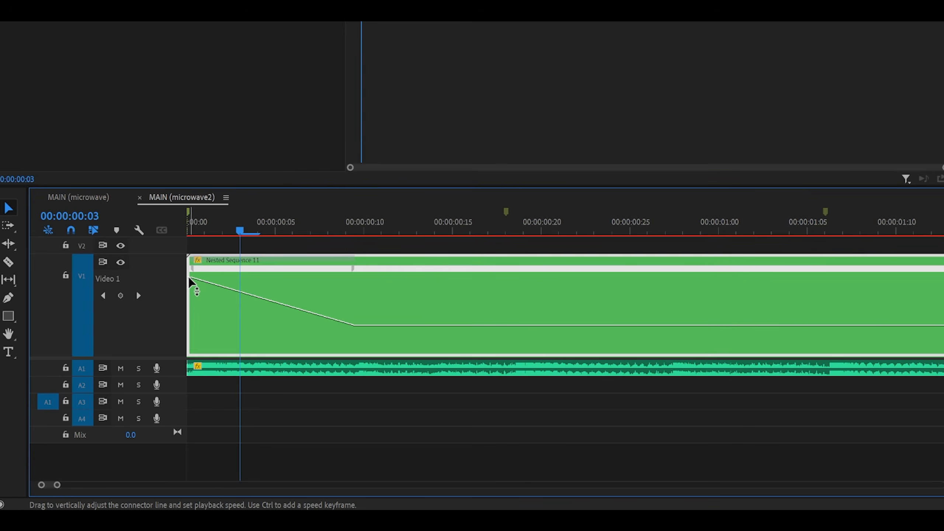
Raise the nested clip's opening speed to 1000% and extend its speed transition to about 00:00:00:08.
{"action": "left_click_drag", "start_coordinate": [64, 371], "coordinate": [65, 370]}
{"action": "left_click_drag", "start_coordinate": [189, 267], "coordinate": [190, 267]}
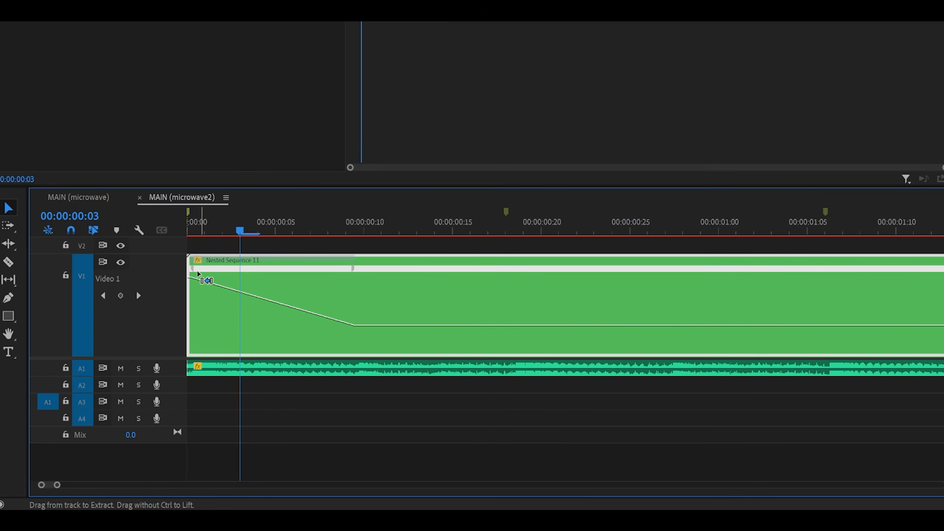
{"action": "scroll", "coordinate": [190, 279], "scroll_direction": "up", "scroll_amount": 1}
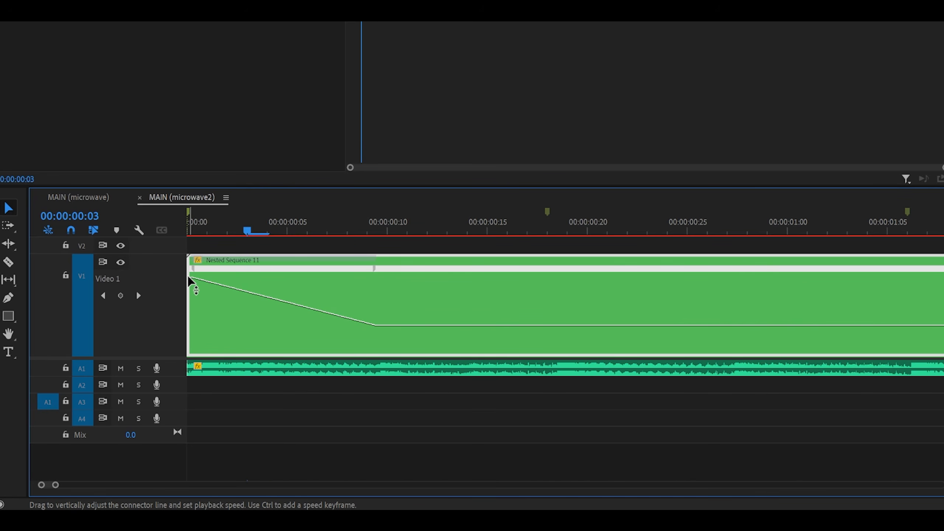
{"action": "left_click_drag", "start_coordinate": [190, 278], "coordinate": [190, 253]}
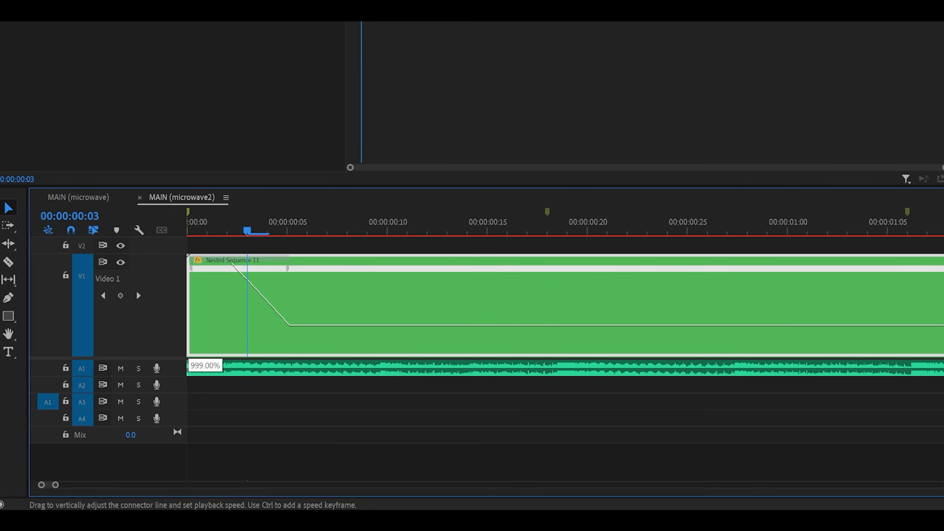
{"action": "left_click_drag", "start_coordinate": [190, 253], "coordinate": [190, 253]}
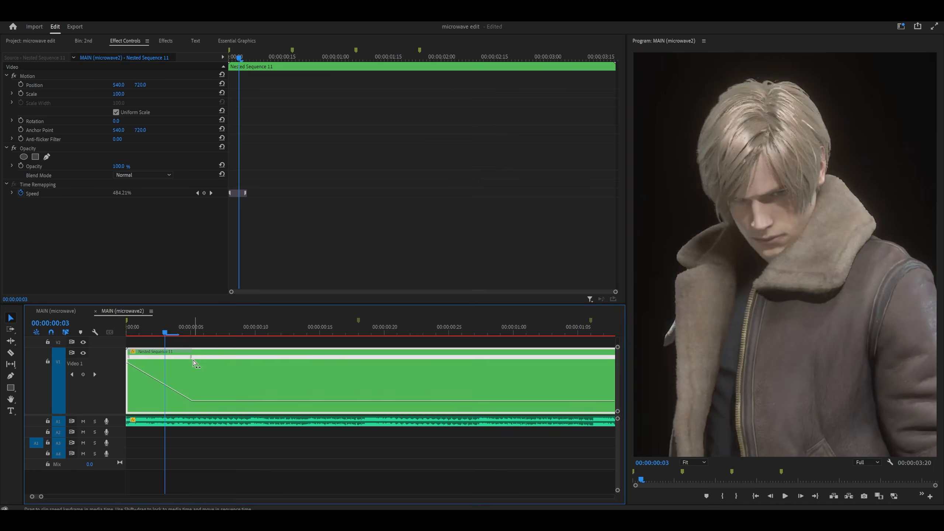
Preview the faster opening ramp against the song, from the sequence start to 00:00:00:16.
{"action": "left_click_drag", "start_coordinate": [189, 330], "coordinate": [126, 330]}
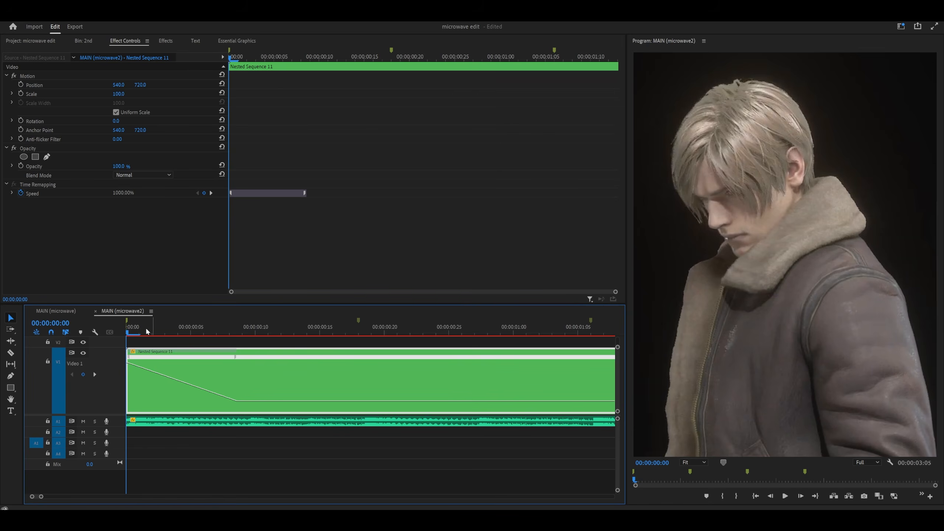
{"action": "key", "text": "space"}
{"action": "left_click", "coordinate": [146, 334]}
{"action": "left_click", "coordinate": [135, 334]}
{"action": "scroll", "coordinate": [134, 335], "scroll_direction": "down", "scroll_amount": 2}
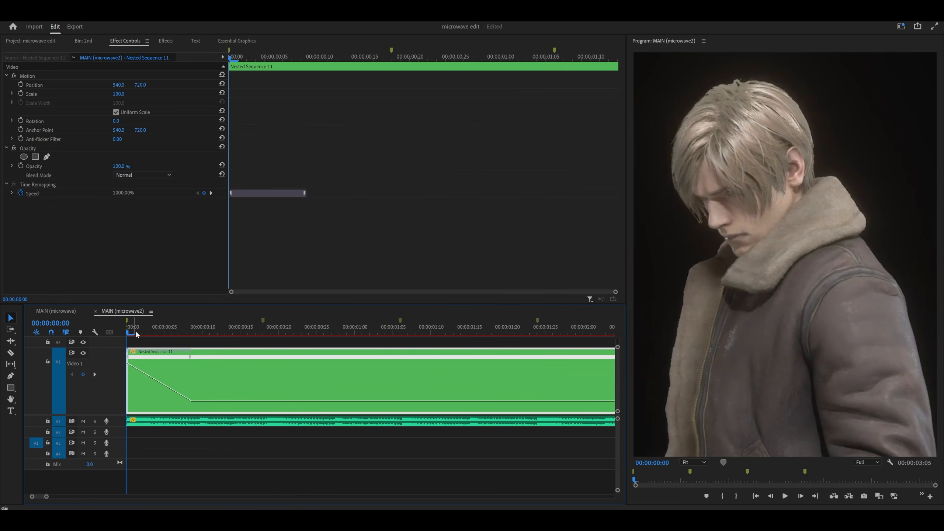
{"action": "key", "text": "space"}
{"action": "left_click_drag", "start_coordinate": [214, 331], "coordinate": [251, 333]}
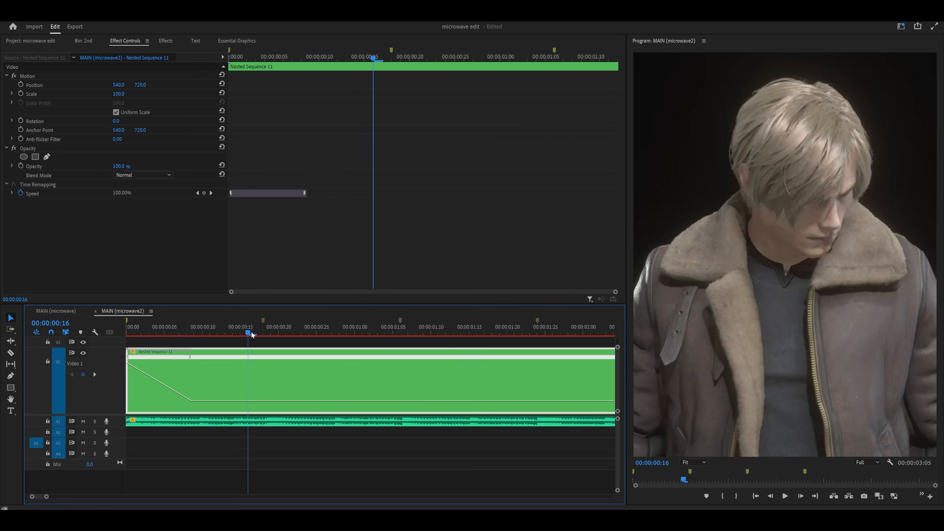
Add a speed keyframe at 00:00:00:17, one frame before the second marker, and spread it back to about 00:00:00:09.
{"action": "scroll", "coordinate": [246, 364], "scroll_direction": "up", "scroll_amount": 2}
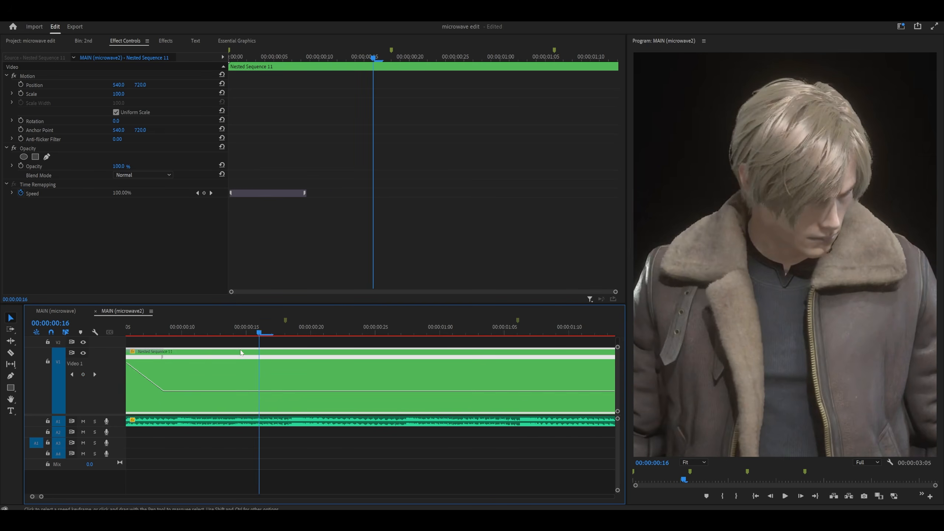
{"action": "scroll", "coordinate": [241, 352], "scroll_direction": "up", "scroll_amount": 2}
{"action": "left_click", "coordinate": [324, 333]}
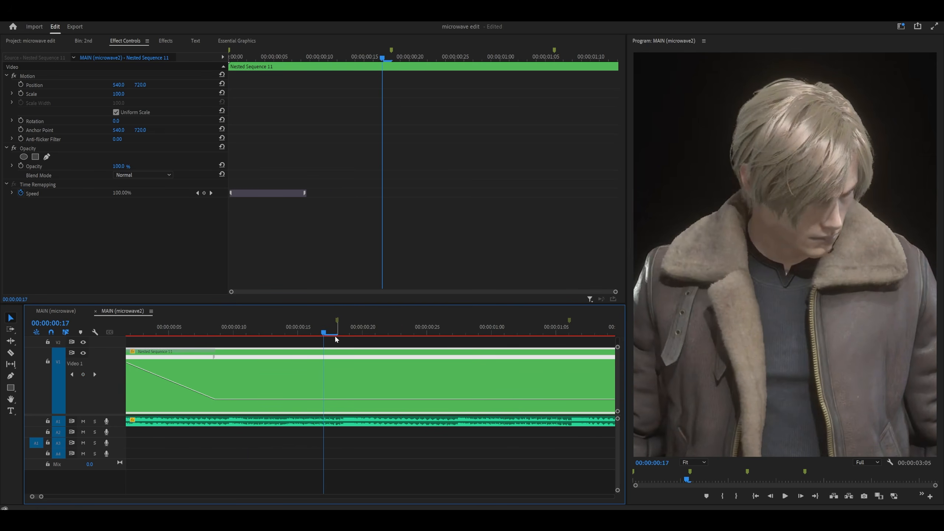
{"action": "left_click", "coordinate": [337, 324]}
{"action": "key", "text": "Left"}
{"action": "scroll", "coordinate": [235, 385], "scroll_direction": "down", "scroll_amount": 1}
{"action": "scroll", "coordinate": [261, 386], "scroll_direction": "up", "scroll_amount": 1}
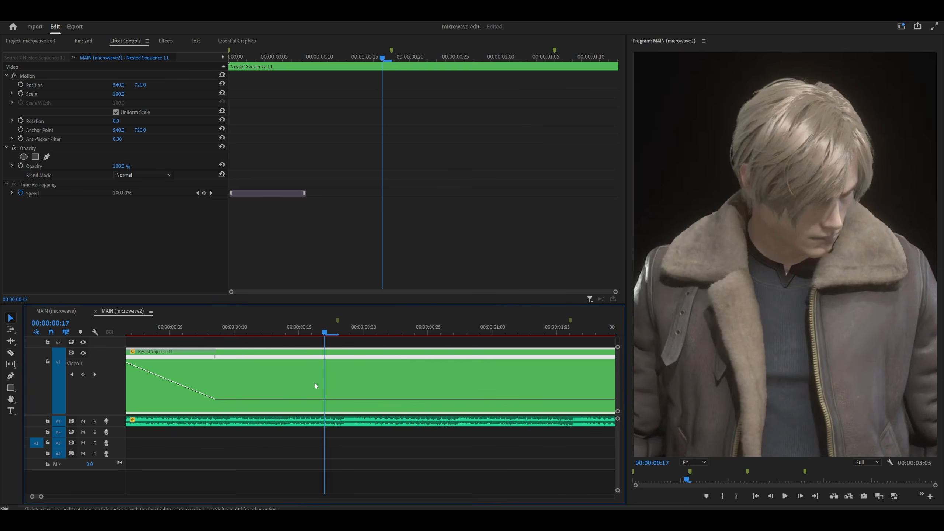
{"action": "left_click", "coordinate": [326, 400], "text": "ctrl"}
{"action": "left_click_drag", "start_coordinate": [323, 357], "coordinate": [213, 359]}
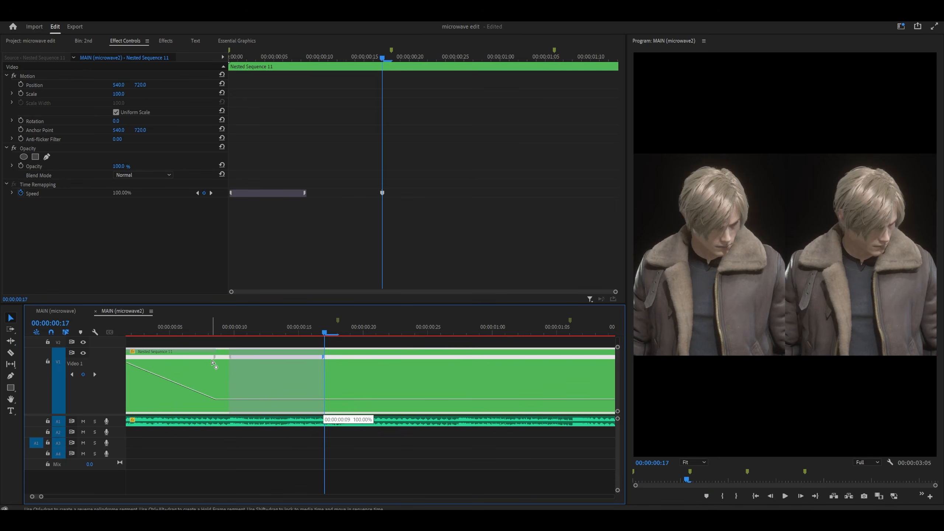
{"action": "left_click_drag", "start_coordinate": [213, 361], "coordinate": [211, 360]}
{"action": "scroll", "coordinate": [211, 360], "scroll_direction": "up", "scroll_amount": 1}
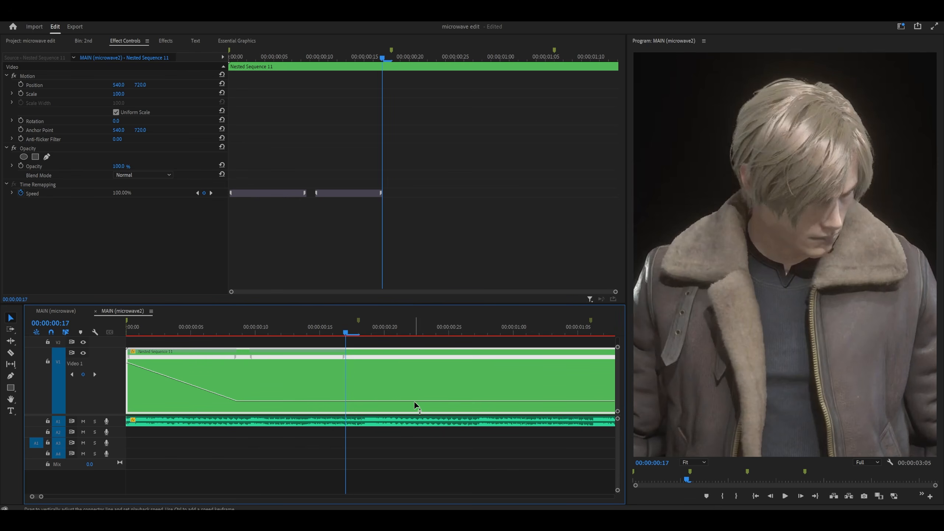
Raise the nested clip's speed after the second transition to 1000% and place the playhead on the marker at 00:00:00:18.
{"action": "left_click", "coordinate": [343, 357]}
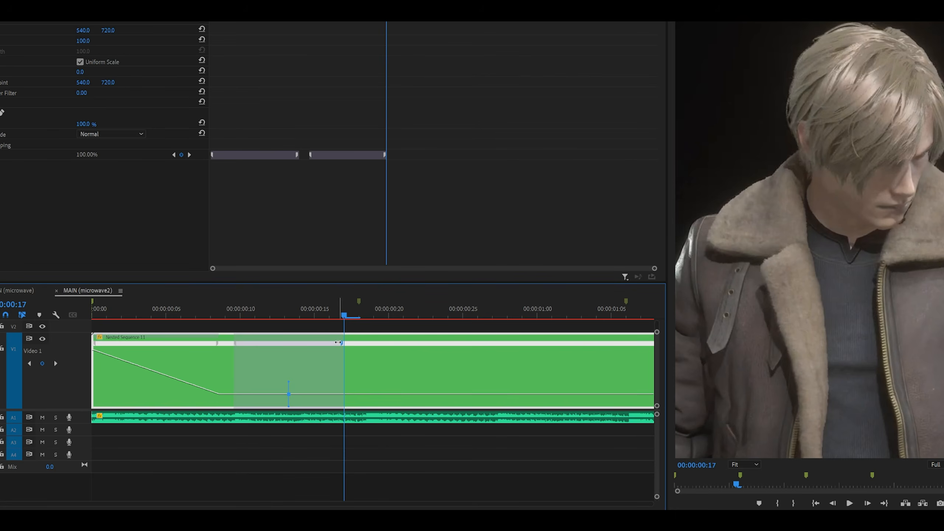
{"action": "left_click_drag", "start_coordinate": [417, 394], "coordinate": [417, 374]}
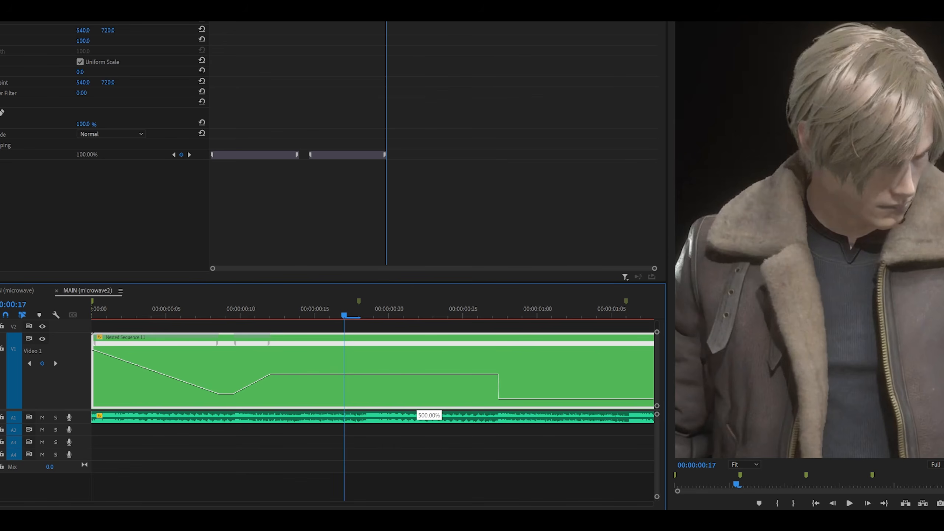
{"action": "left_click_drag", "start_coordinate": [417, 374], "coordinate": [417, 347]}
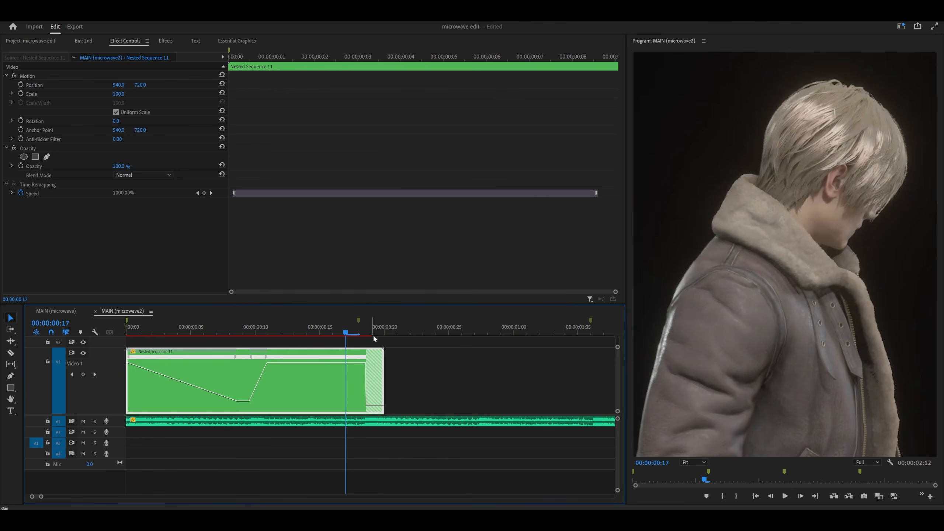
{"action": "left_click", "coordinate": [371, 332]}
{"action": "left_click", "coordinate": [358, 334]}
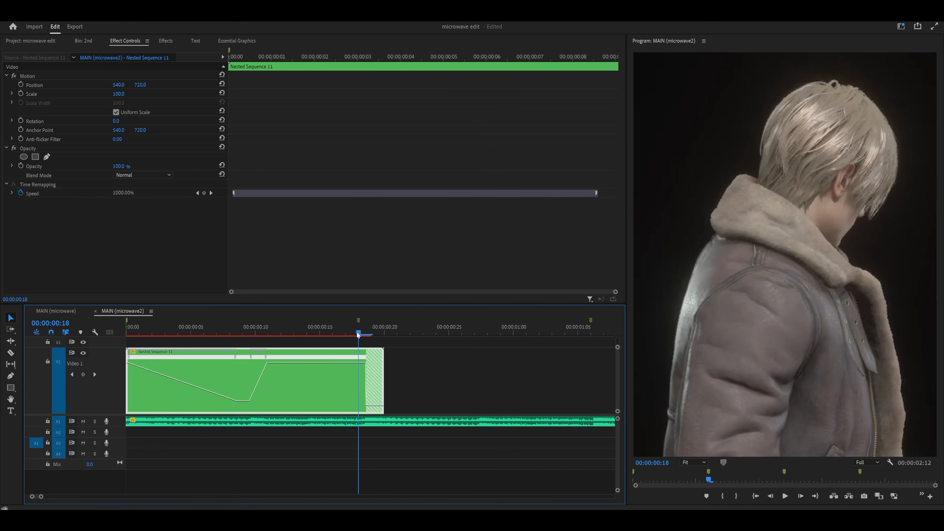
{"action": "left_click", "coordinate": [367, 336]}
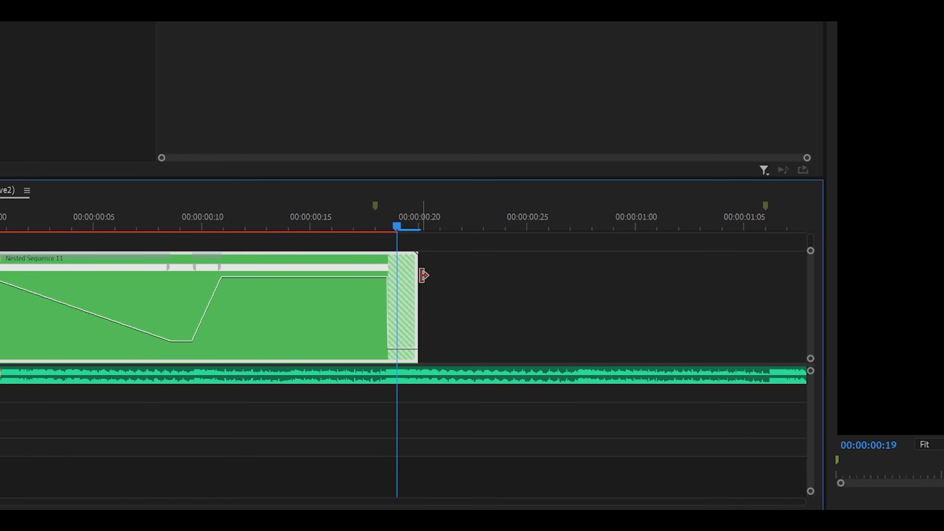
{"action": "left_click", "coordinate": [368, 232]}
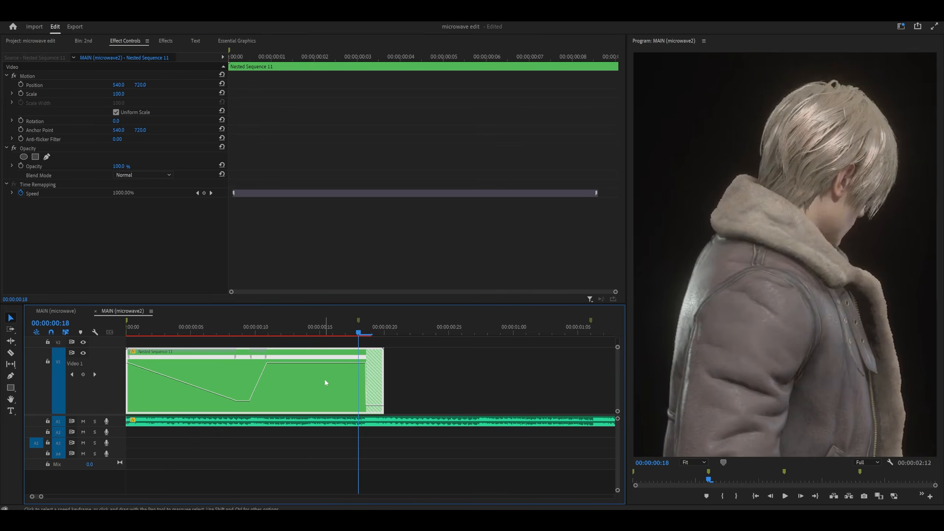
Lengthen the Leon Kennedy clip inside Nested Sequence 11 to 00:00:06:38 and return to the MAIN (microwave2) sequence.
{"action": "double_click", "coordinate": [326, 382]}
{"action": "key", "text": "minus"}
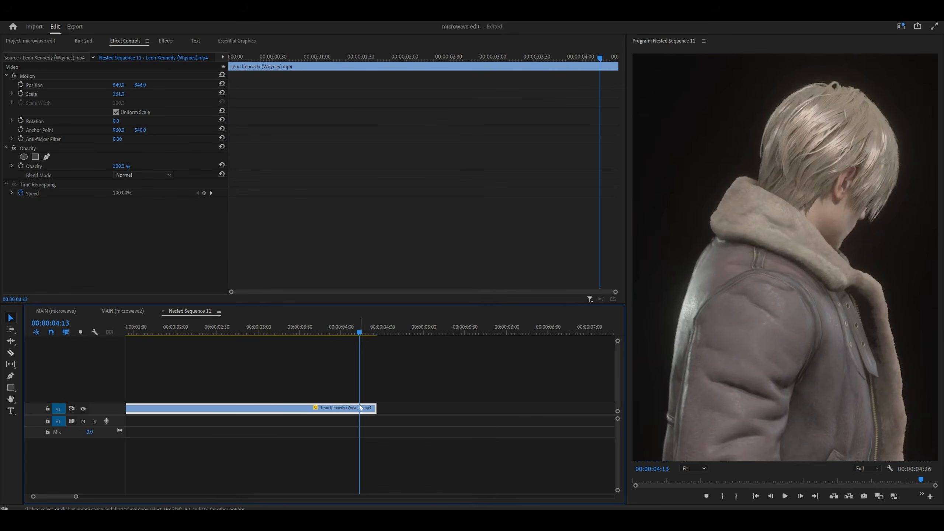
{"action": "key", "text": "minus"}
{"action": "left_click", "coordinate": [133, 314]}
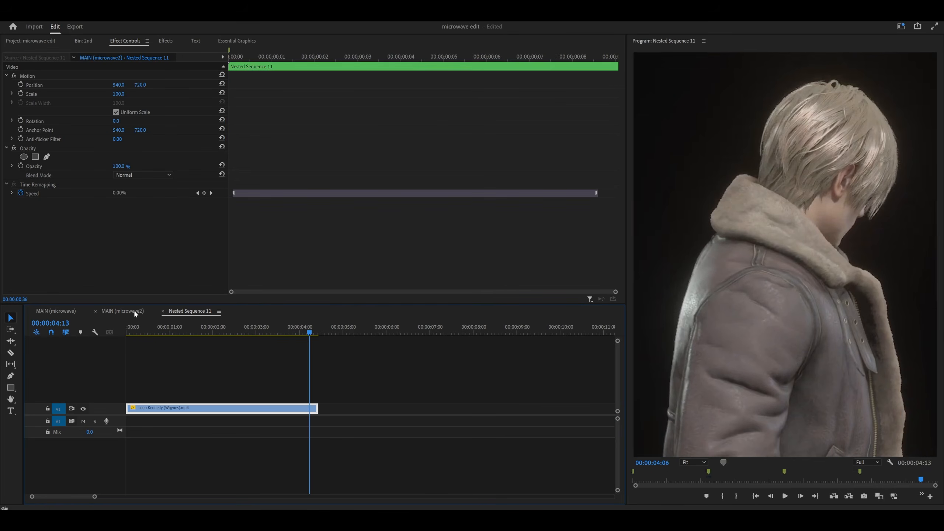
{"action": "left_click", "coordinate": [208, 313]}
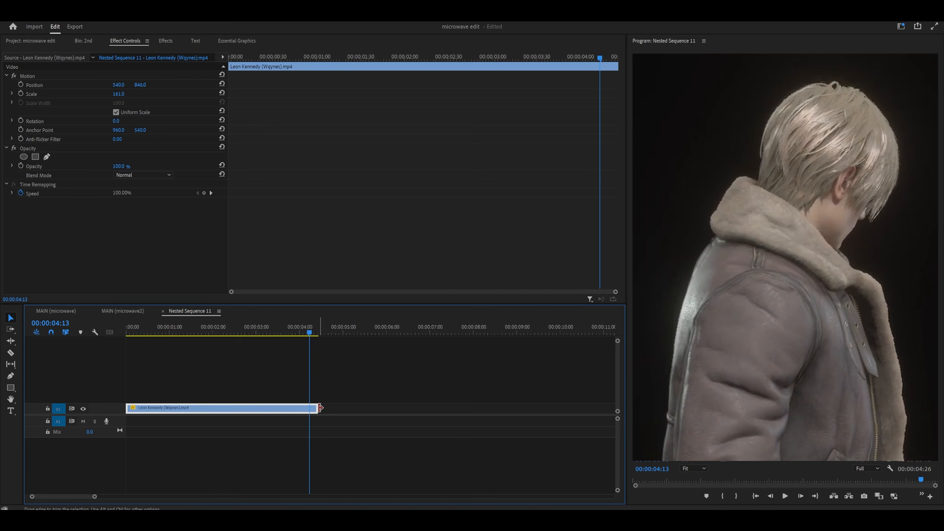
{"action": "left_click_drag", "start_coordinate": [317, 407], "coordinate": [414, 406]}
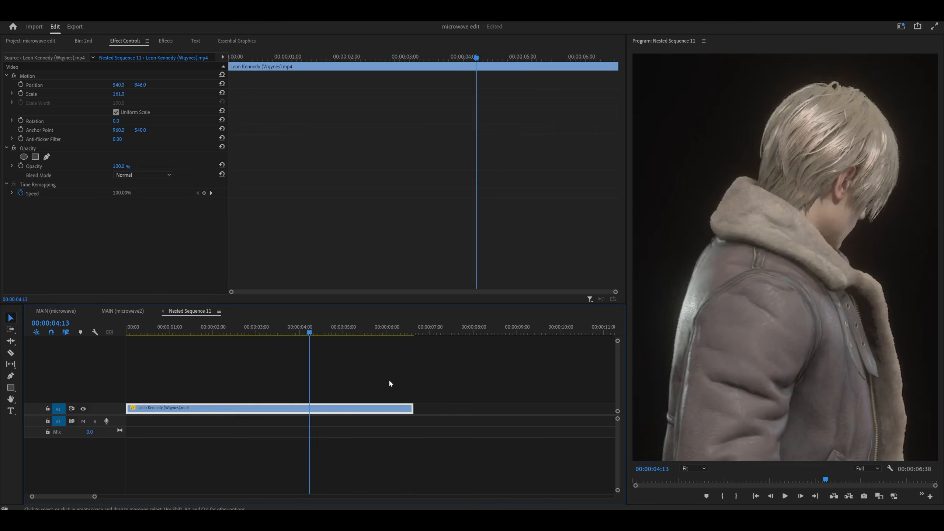
{"action": "left_click", "coordinate": [384, 379]}
{"action": "left_click", "coordinate": [163, 312]}
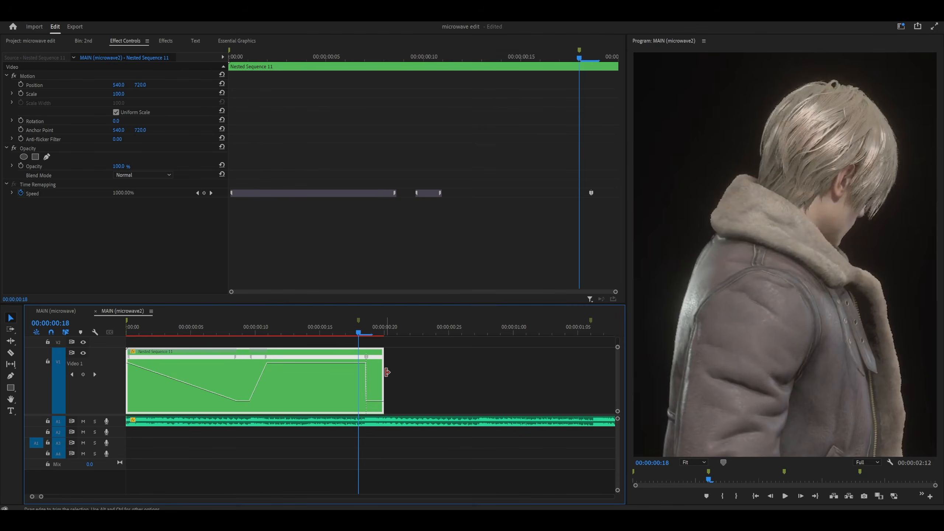
Try extending the nested clip's end to about 00:00:01:04, and undo the extension.
{"action": "left_click_drag", "start_coordinate": [384, 373], "coordinate": [566, 373]}
{"action": "key", "text": "ctrl+z"}
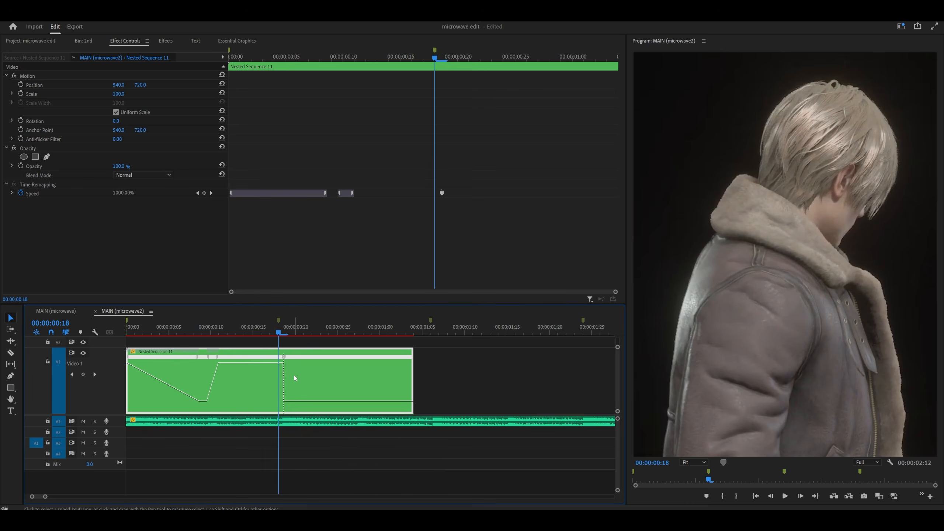
{"action": "key", "text": "ctrl+z"}
Delete the nested clip's last speed keyframe, just past the marker at 00:00:00:18.
{"action": "left_click", "coordinate": [366, 357]}
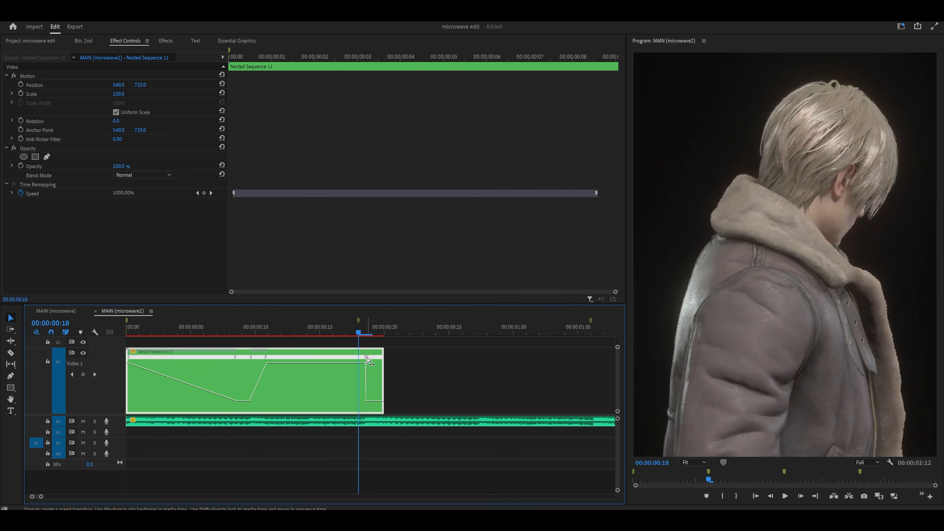
{"action": "left_click_drag", "start_coordinate": [367, 357], "coordinate": [368, 358]}
{"action": "left_click", "coordinate": [444, 368]}
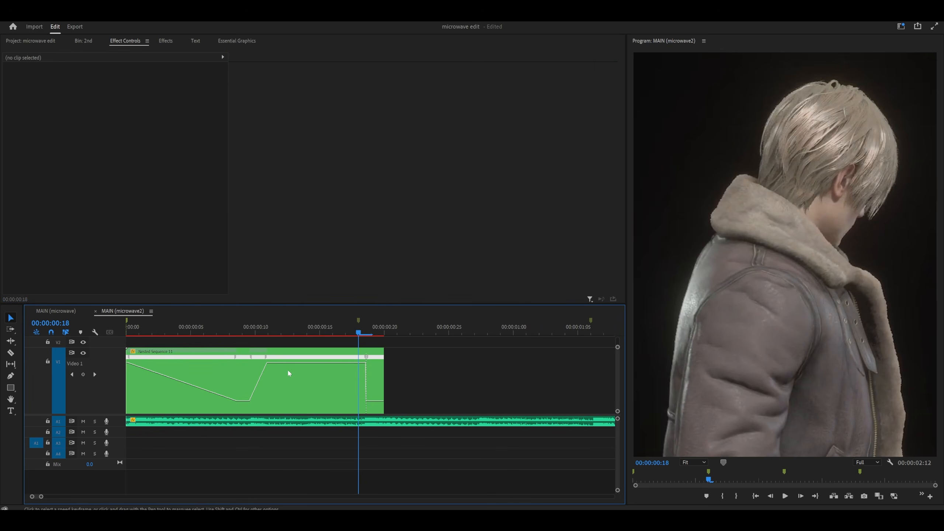
{"action": "left_click", "coordinate": [289, 371]}
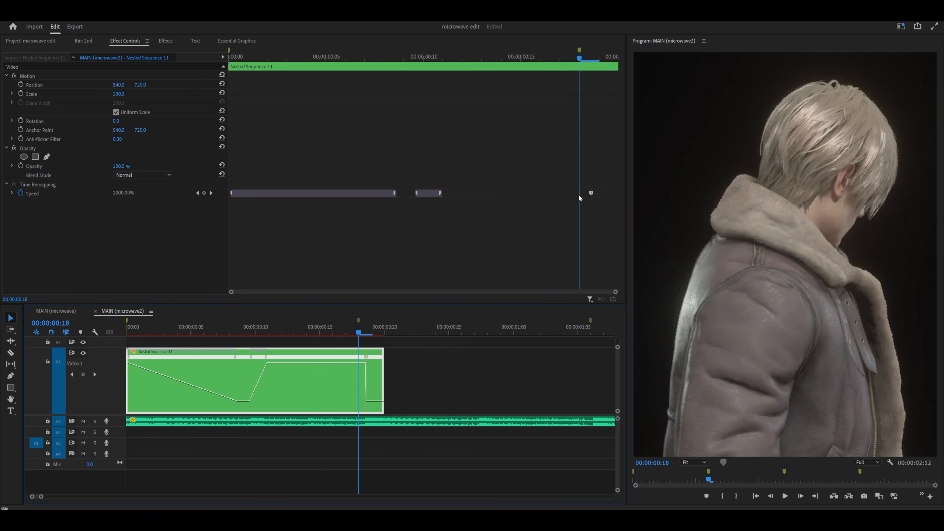
{"action": "left_click_drag", "start_coordinate": [602, 180], "coordinate": [583, 205]}
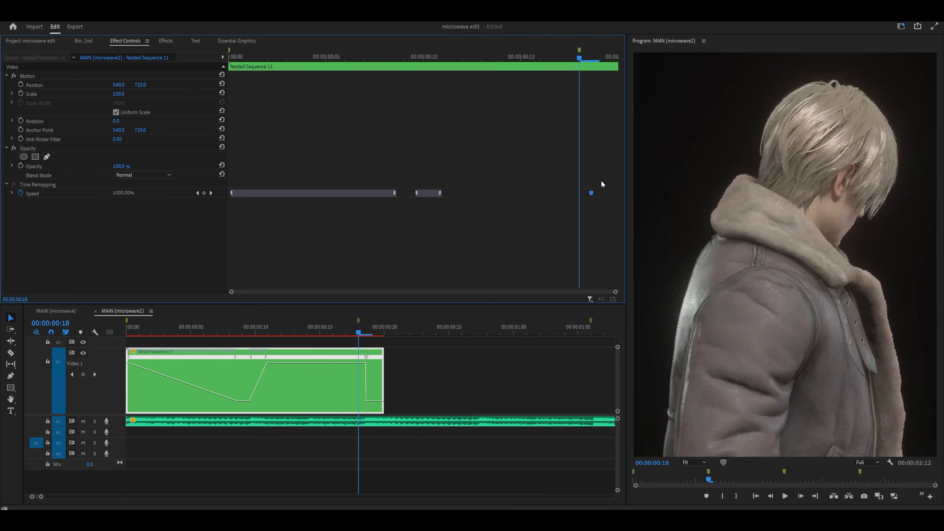
{"action": "key", "text": "Delete"}
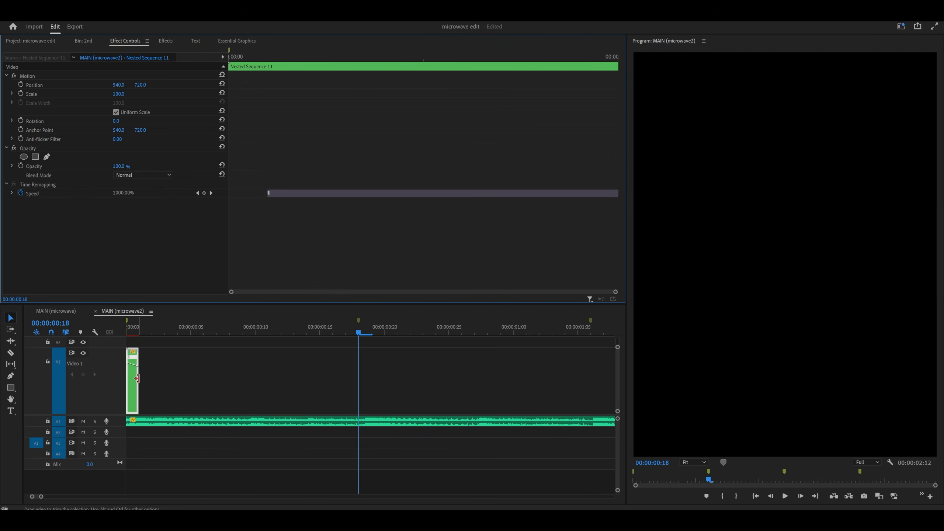
Extend the nested clip to the marker at 00:00:00:18, stretch its second speed transition to about 00:00:00:16, and play it back.
{"action": "left_click_drag", "start_coordinate": [137, 379], "coordinate": [358, 380]}
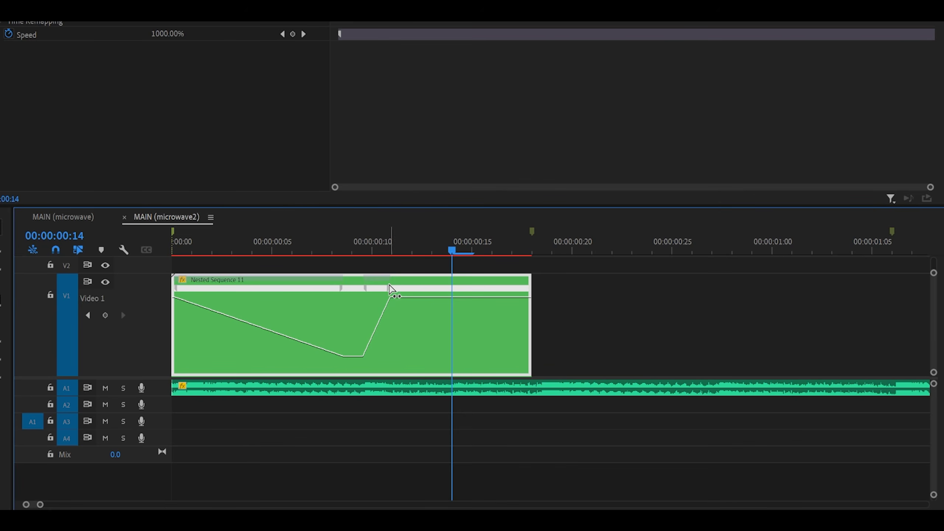
{"action": "left_click_drag", "start_coordinate": [391, 293], "coordinate": [502, 294]}
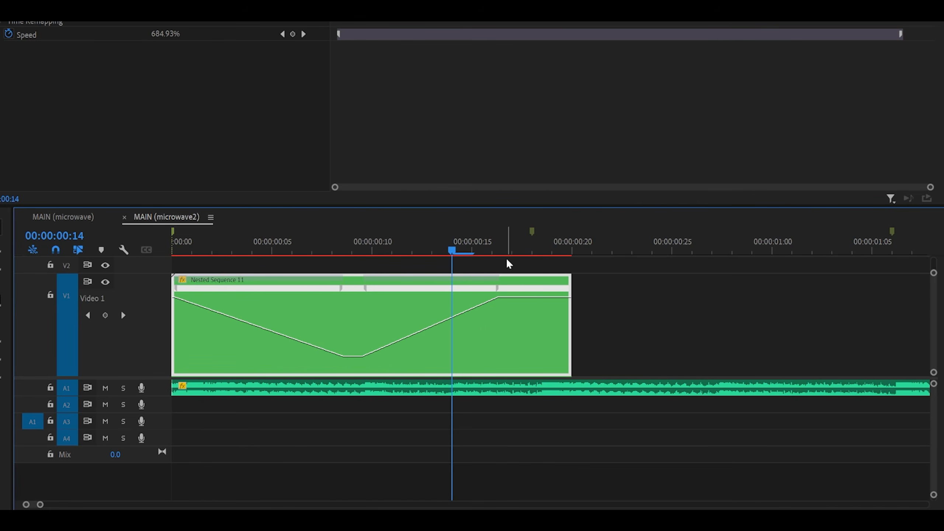
{"action": "left_click", "coordinate": [174, 251]}
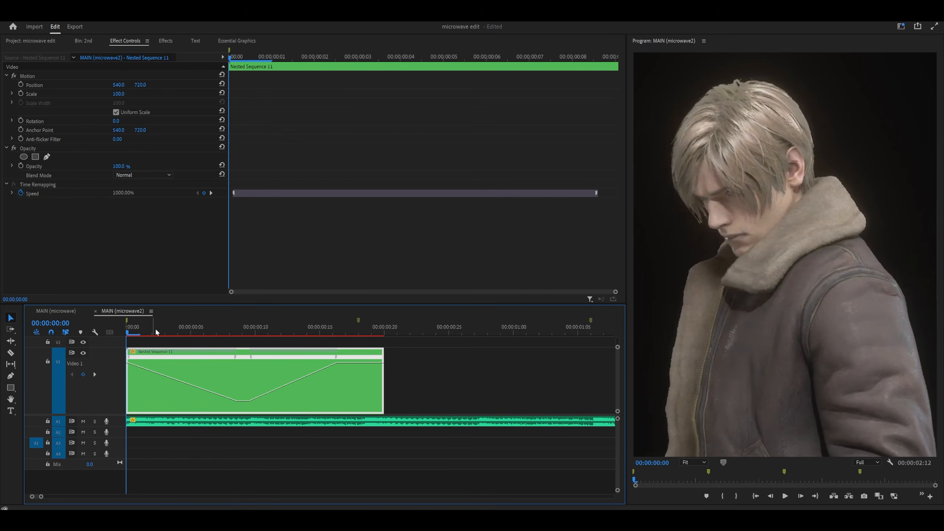
{"action": "key", "text": "space"}
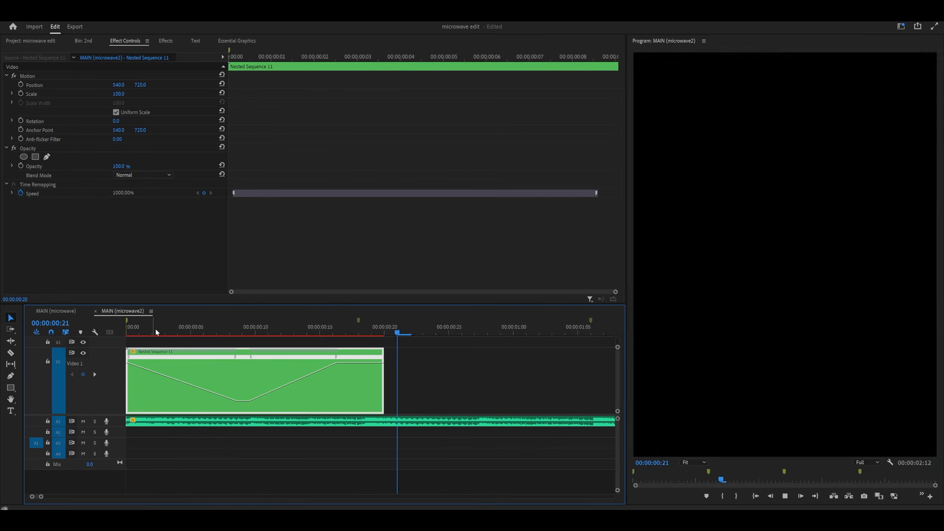
{"action": "left_click_drag", "start_coordinate": [172, 336], "coordinate": [229, 333]}
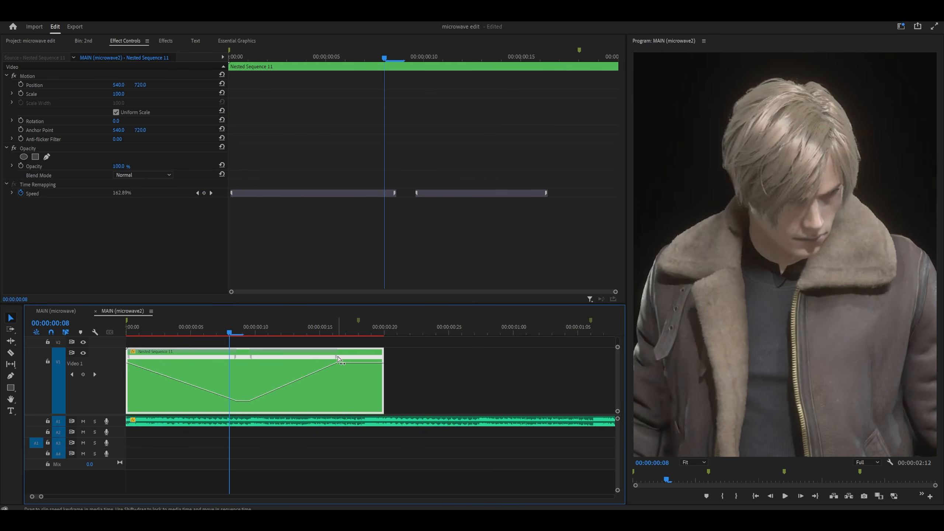
Ease both speed transitions of the nested clip into smooth curves.
{"action": "left_click", "coordinate": [337, 359]}
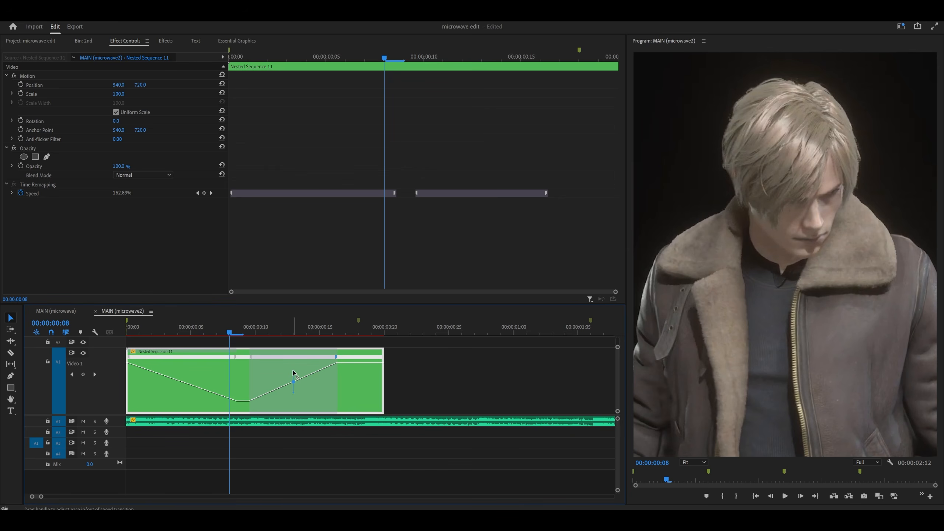
{"action": "left_click_drag", "start_coordinate": [295, 371], "coordinate": [316, 373]}
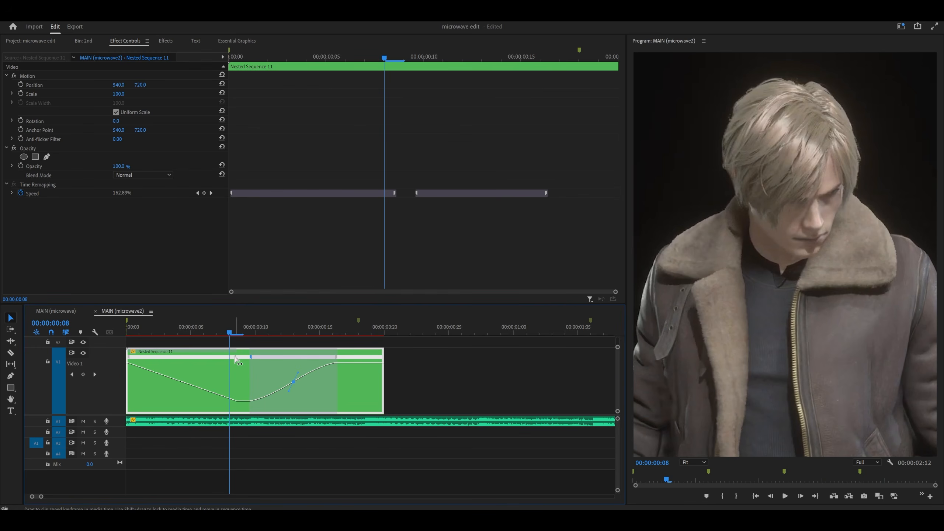
{"action": "left_click", "coordinate": [234, 357]}
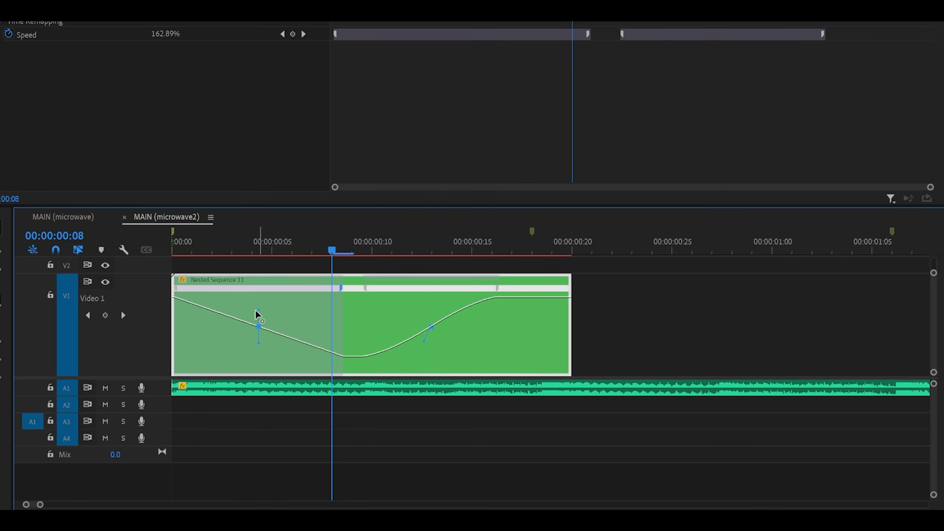
{"action": "left_click_drag", "start_coordinate": [262, 314], "coordinate": [228, 312]}
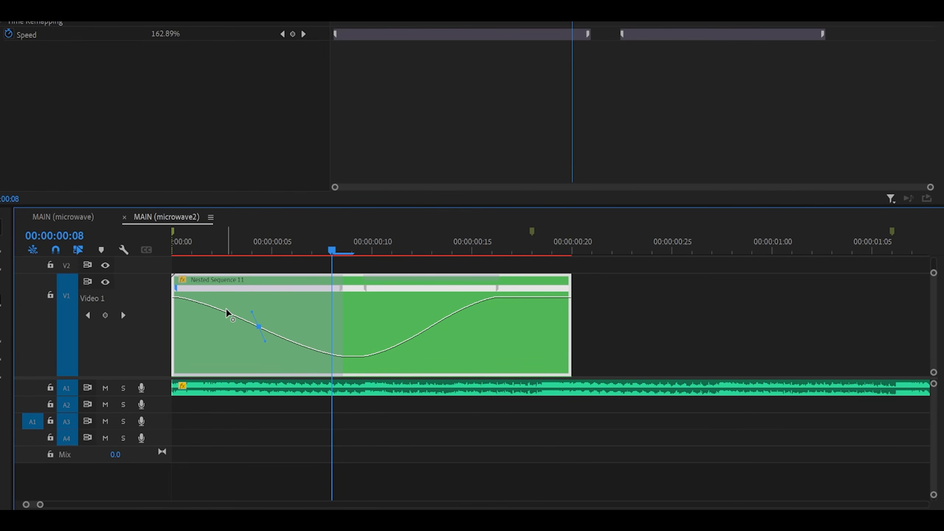
{"action": "left_click", "coordinate": [621, 310]}
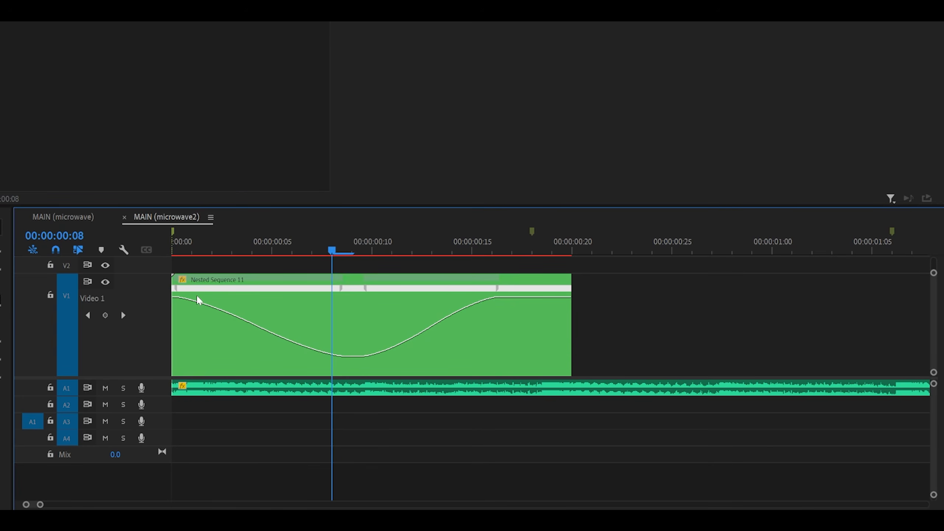
Play the eased nested clip from the beginning and return the playhead to the start.
{"action": "left_click_drag", "start_coordinate": [210, 253], "coordinate": [172, 253]}
{"action": "key", "text": "space"}
{"action": "left_click_drag", "start_coordinate": [251, 253], "coordinate": [172, 254]}
{"action": "key", "text": "space"}
{"action": "key", "text": "Home"}
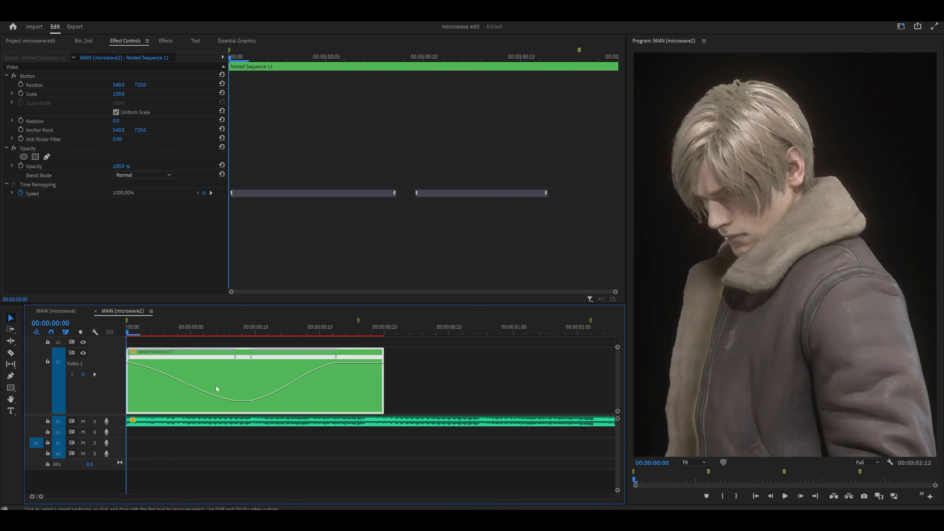
Lower the nested clip's speed between the two transitions, around 00:00:00:09, to 50%.
{"action": "left_click", "coordinate": [243, 327]}
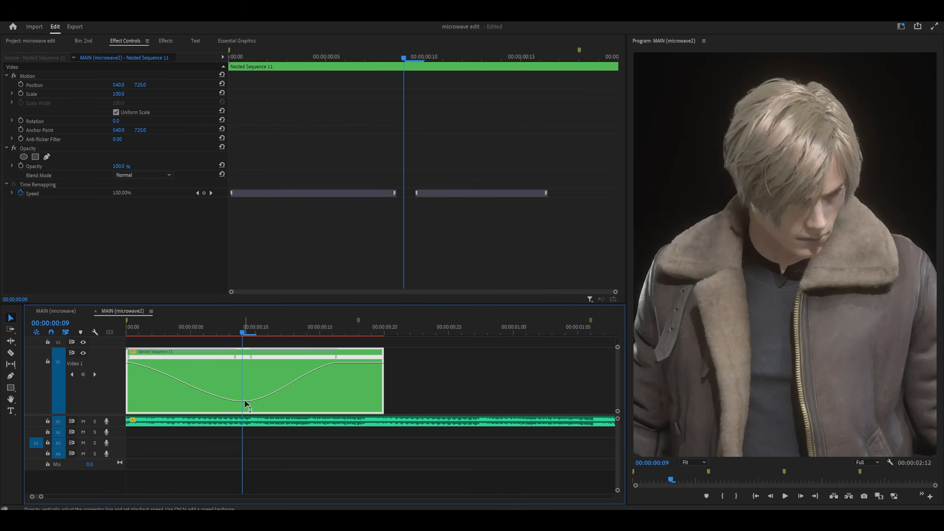
{"action": "left_click_drag", "start_coordinate": [242, 401], "coordinate": [240, 401]}
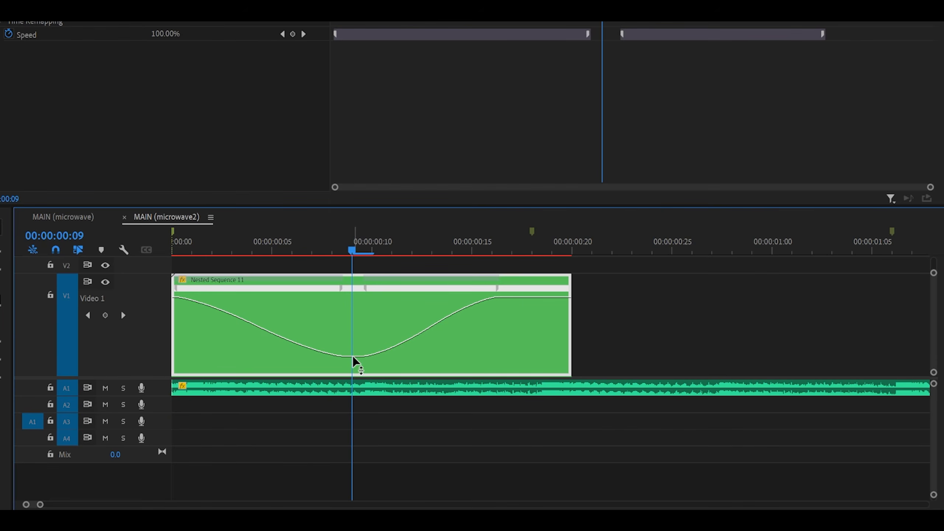
{"action": "left_click_drag", "start_coordinate": [242, 402], "coordinate": [243, 403]}
{"action": "mouse_move", "coordinate": [352, 394]}
{"action": "left_mouse_down"}
{"action": "mouse_move", "coordinate": [352, 383]}
{"action": "mouse_move", "coordinate": [354, 392]}
{"action": "left_mouse_up"}
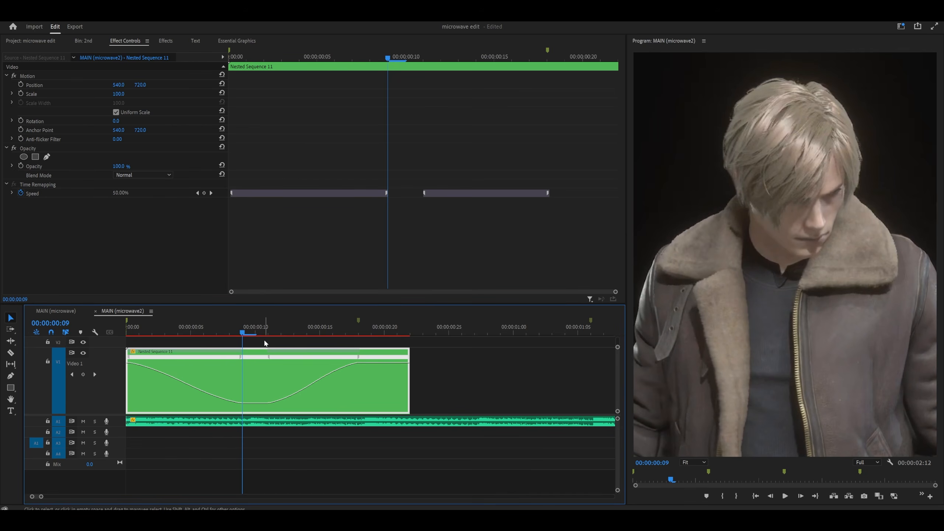
Check the slow section around 00:00:00:10 frame by frame and play the clip from the start.
{"action": "key", "text": "Right"}
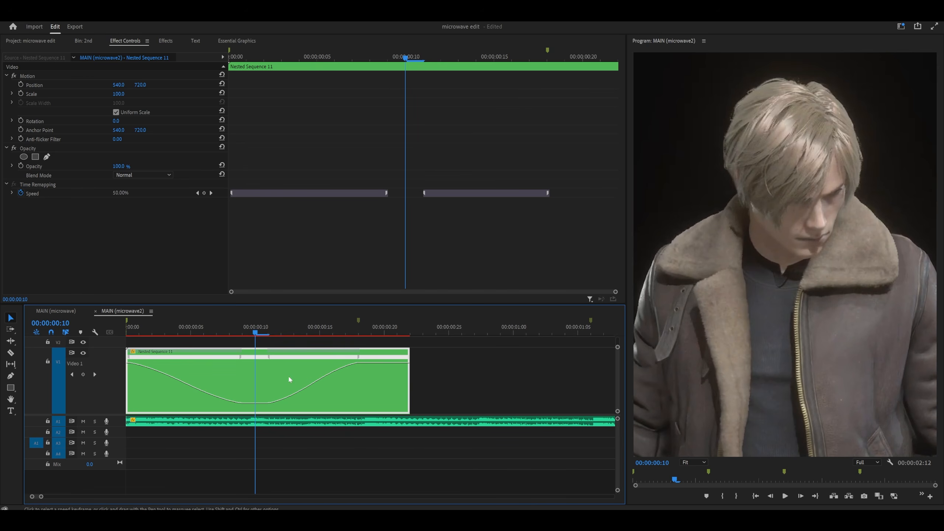
{"action": "key", "text": "Left"}
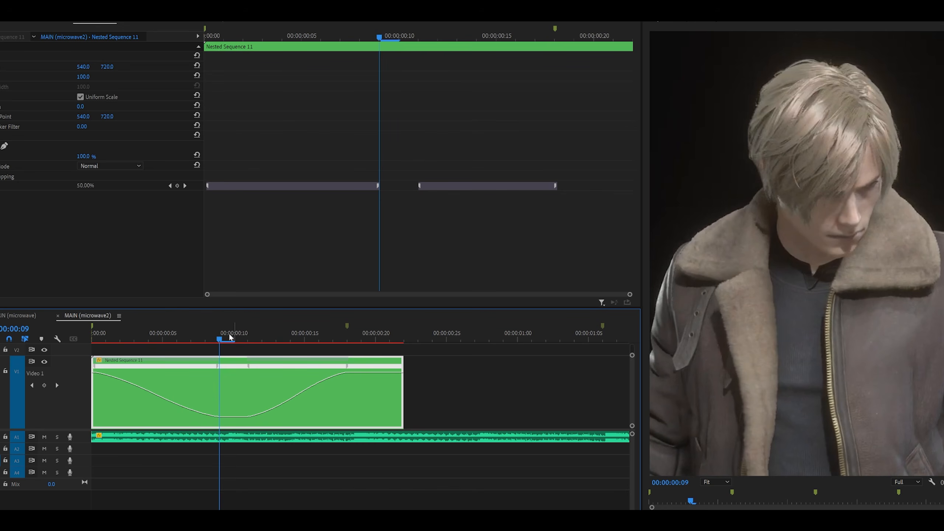
{"action": "left_click_drag", "start_coordinate": [231, 335], "coordinate": [150, 334]}
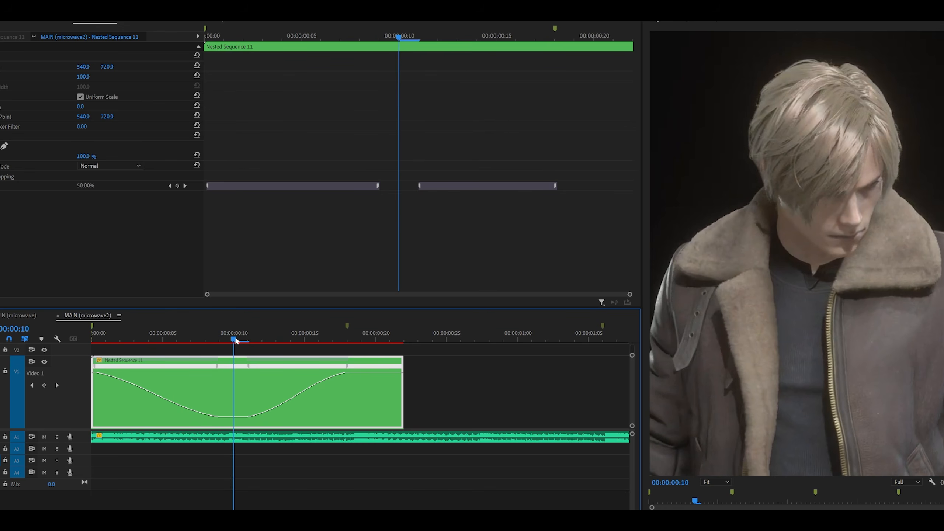
{"action": "key", "text": "Home"}
{"action": "key", "text": "space"}
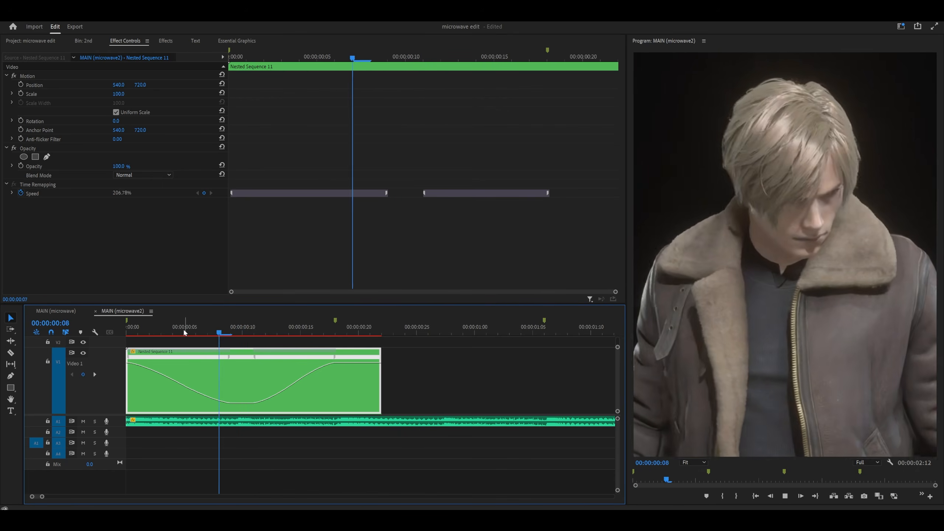
{"action": "left_click_drag", "start_coordinate": [221, 332], "coordinate": [243, 335]}
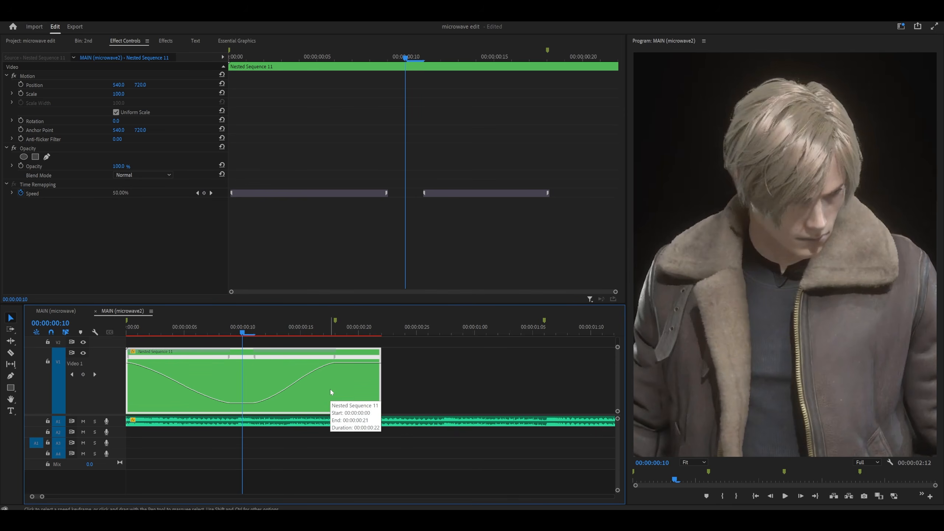
{"action": "scroll", "coordinate": [337, 393], "scroll_direction": "down", "scroll_amount": 2}
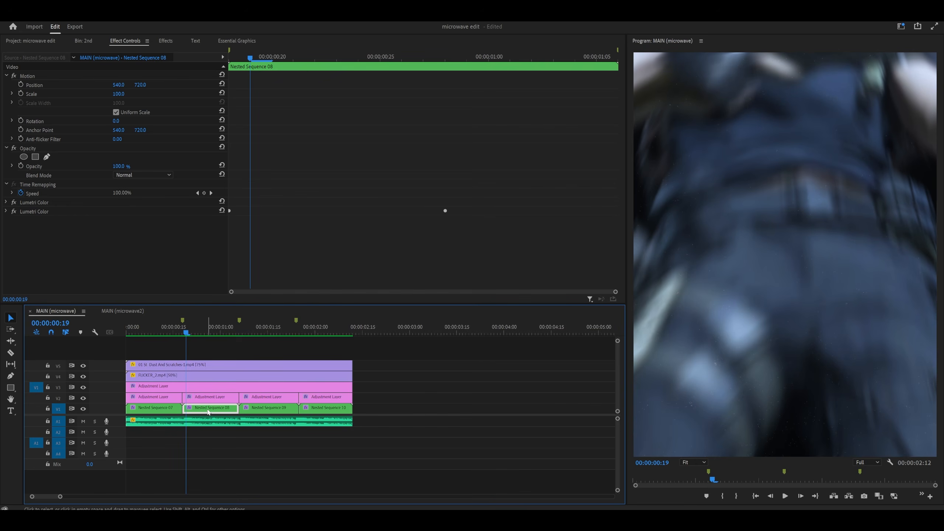
Inspect Nested Sequence 08 in MAIN (microwave), and play the four speed-ramped clips in MAIN (microwave2).
{"action": "double_click", "coordinate": [198, 409]}
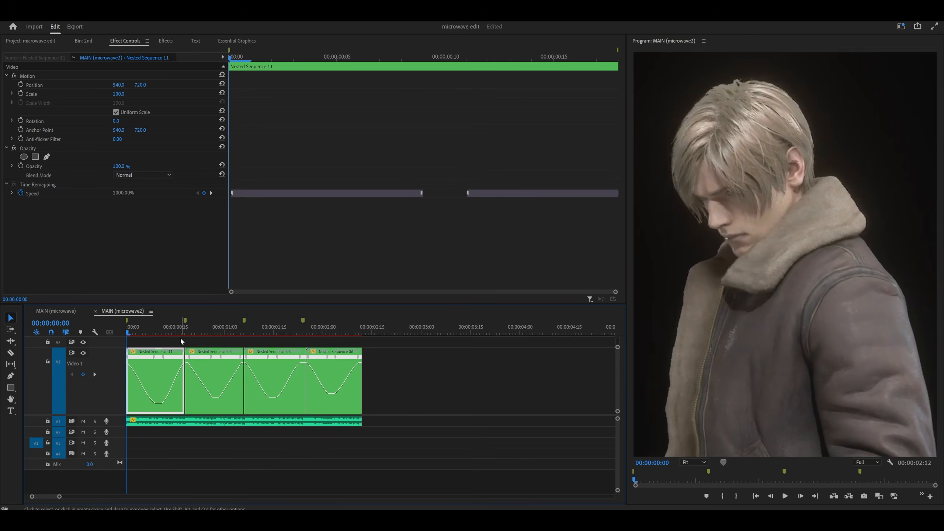
{"action": "key", "text": "space"}
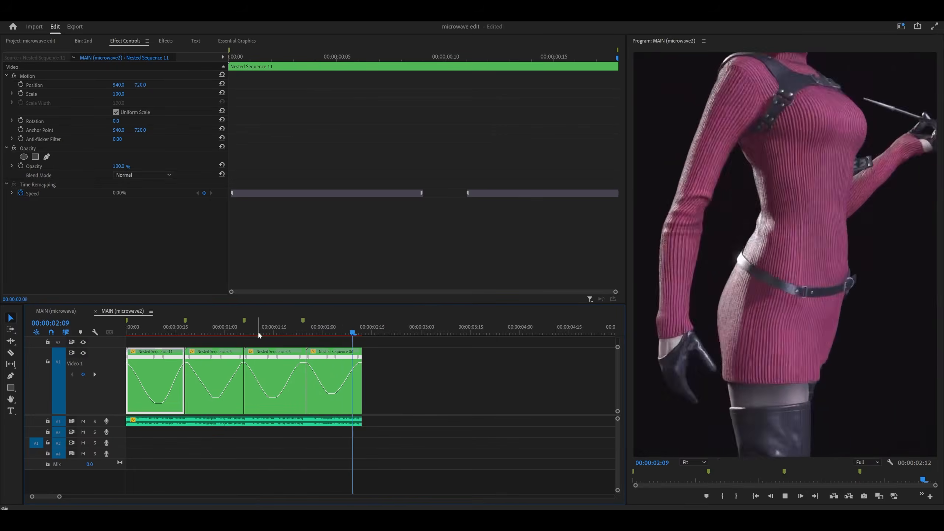
{"action": "left_click", "coordinate": [258, 332]}
{"action": "scroll", "coordinate": [265, 346], "scroll_direction": "up", "scroll_amount": 4}
{"action": "scroll", "coordinate": [269, 359], "scroll_direction": "down", "scroll_amount": 3}
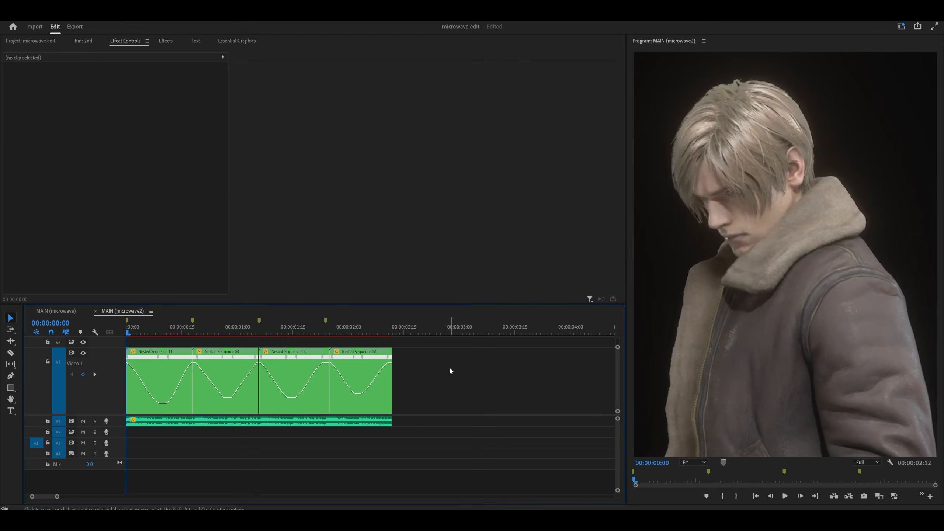
Set the time interpolation of all four nested clips to Optical Flow through their speed and duration settings.
{"action": "left_click_drag", "start_coordinate": [446, 350], "coordinate": [163, 374]}
{"action": "right_click", "coordinate": [163, 374]}
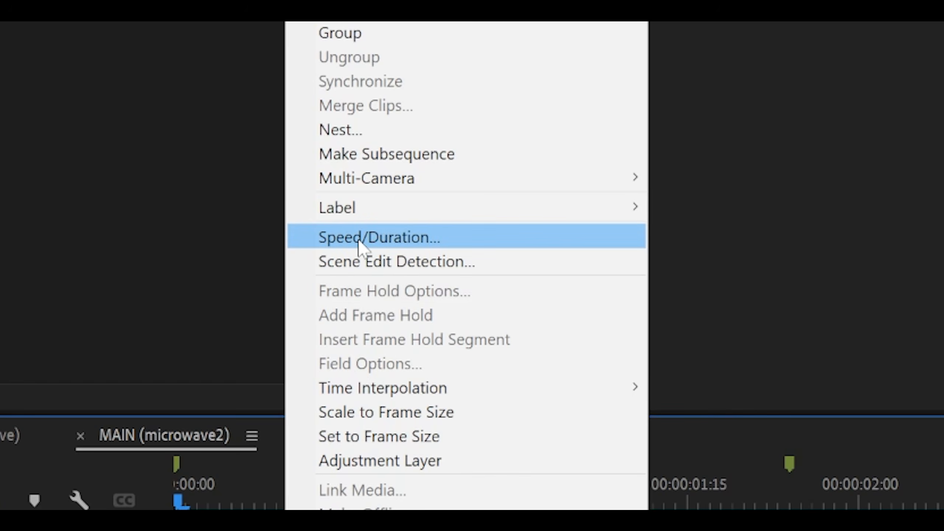
{"action": "left_click", "coordinate": [362, 238]}
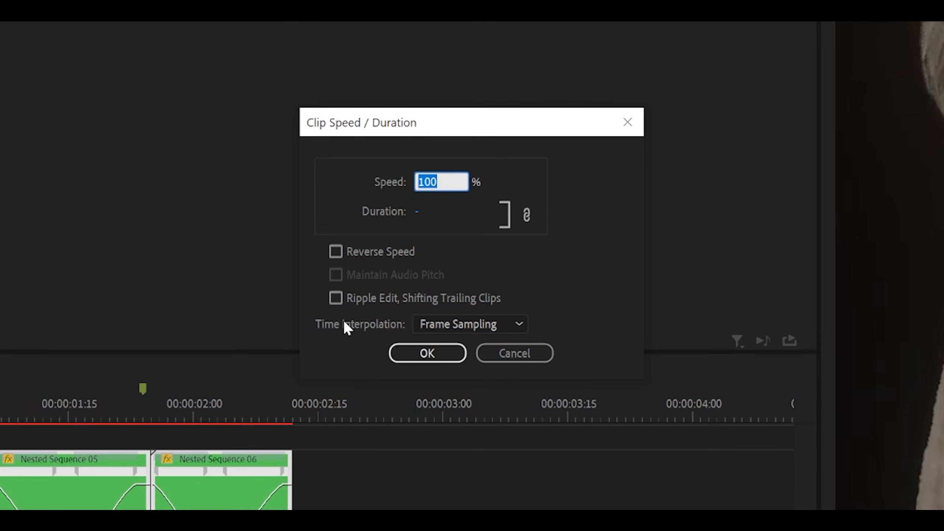
{"action": "left_click", "coordinate": [420, 324]}
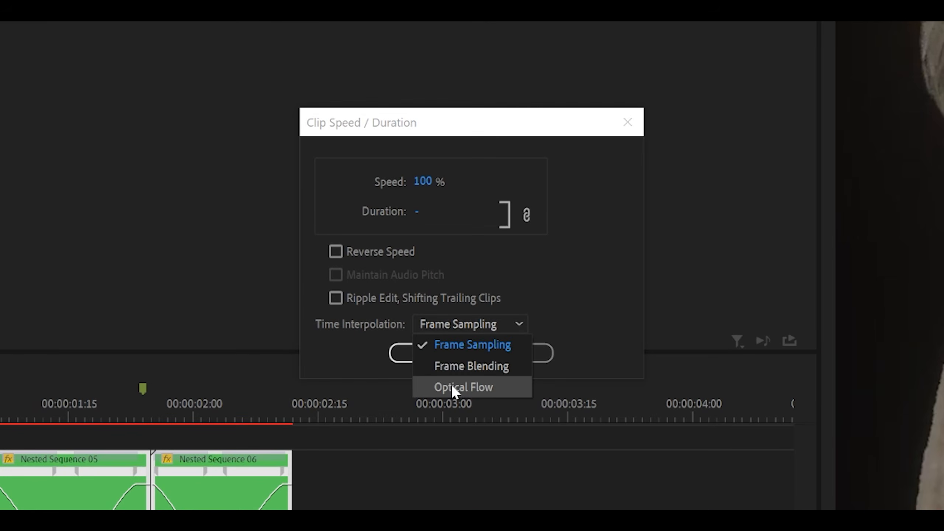
{"action": "left_click", "coordinate": [452, 386]}
{"action": "left_click", "coordinate": [432, 356]}
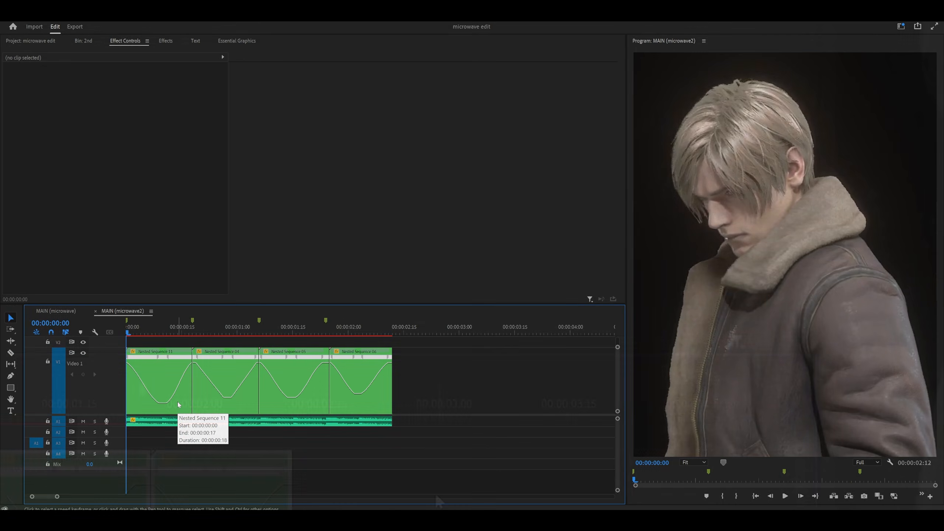
Collapse the Video 1 track to its minimum height so the clips' speed curves are hidden.
{"action": "left_click", "coordinate": [178, 405]}
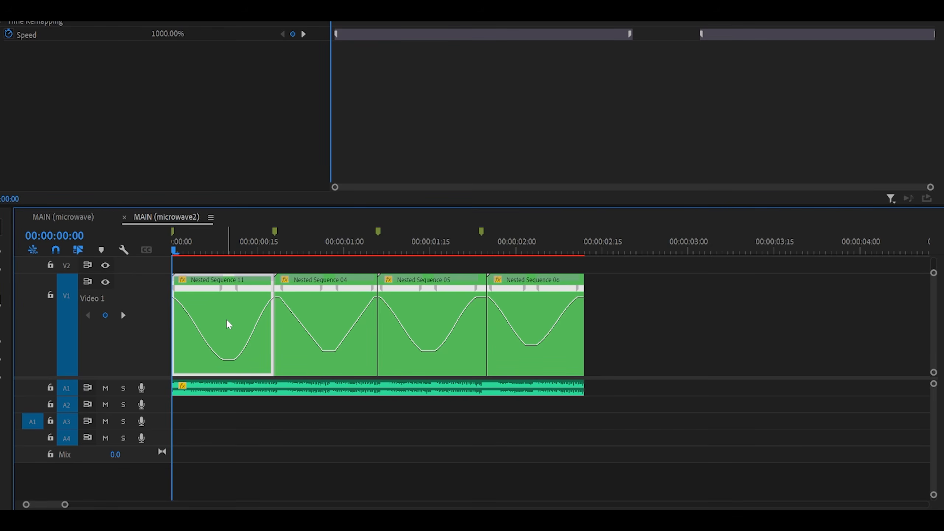
{"action": "scroll", "coordinate": [140, 347], "scroll_direction": "down", "scroll_amount": 5}
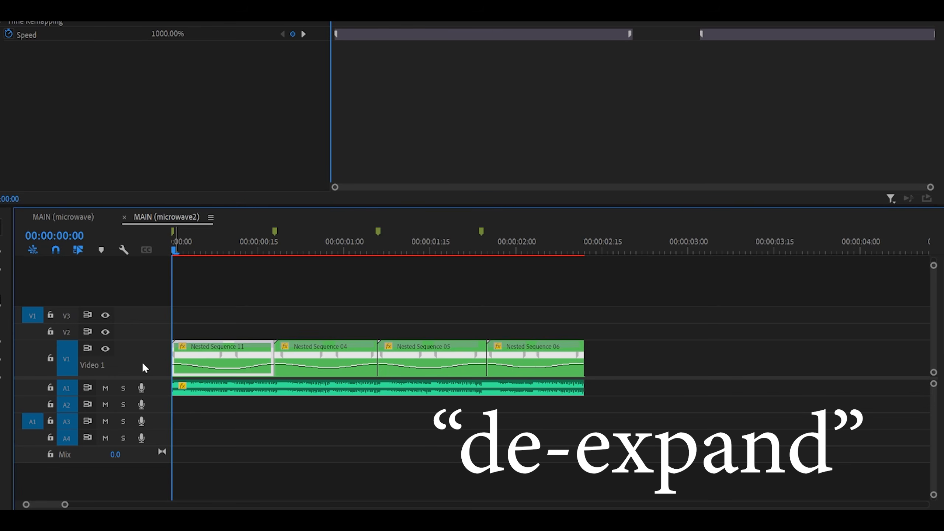
{"action": "scroll", "coordinate": [143, 364], "scroll_direction": "down", "scroll_amount": 2}
{"action": "scroll", "coordinate": [145, 365], "scroll_direction": "down", "scroll_amount": 1}
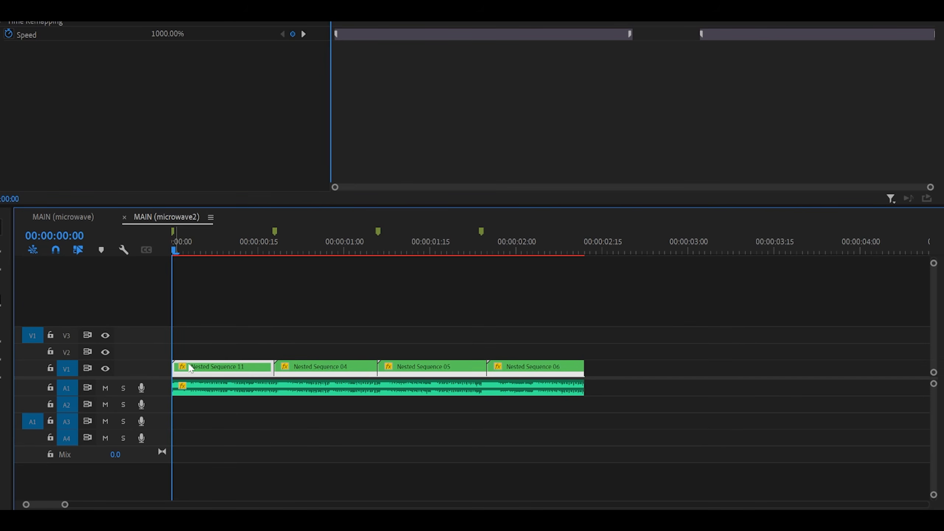
Nest each of the first three speed-ramped clips on Video 1 separately, keeping the default sequence names.
{"action": "right_click", "coordinate": [244, 372]}
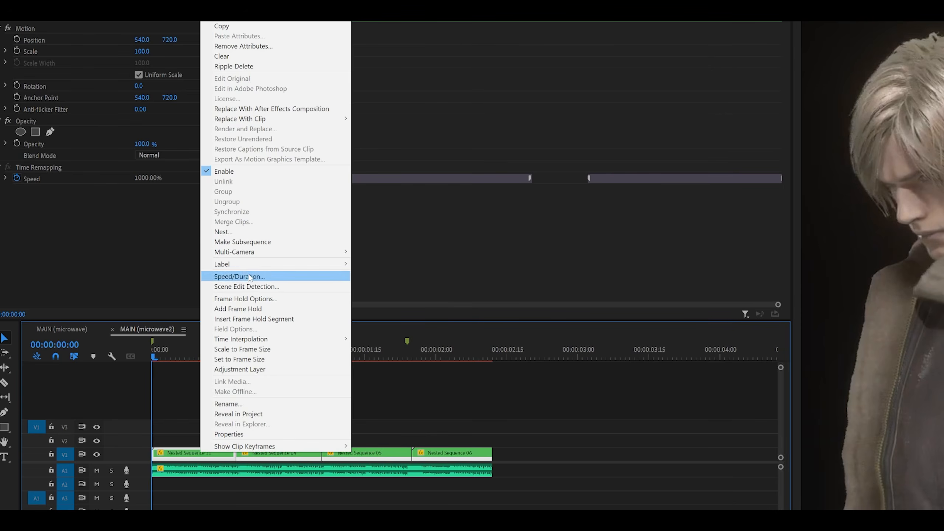
{"action": "left_click", "coordinate": [323, 98]}
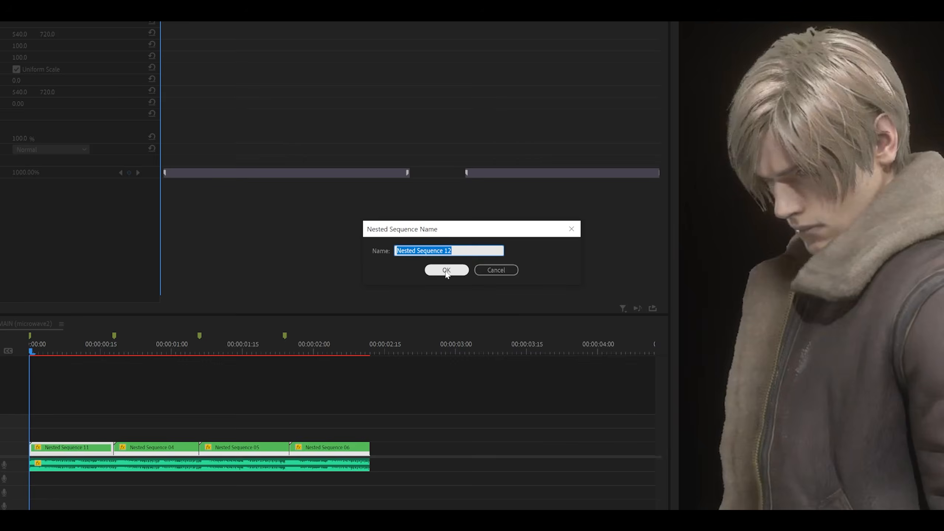
{"action": "left_click", "coordinate": [446, 270]}
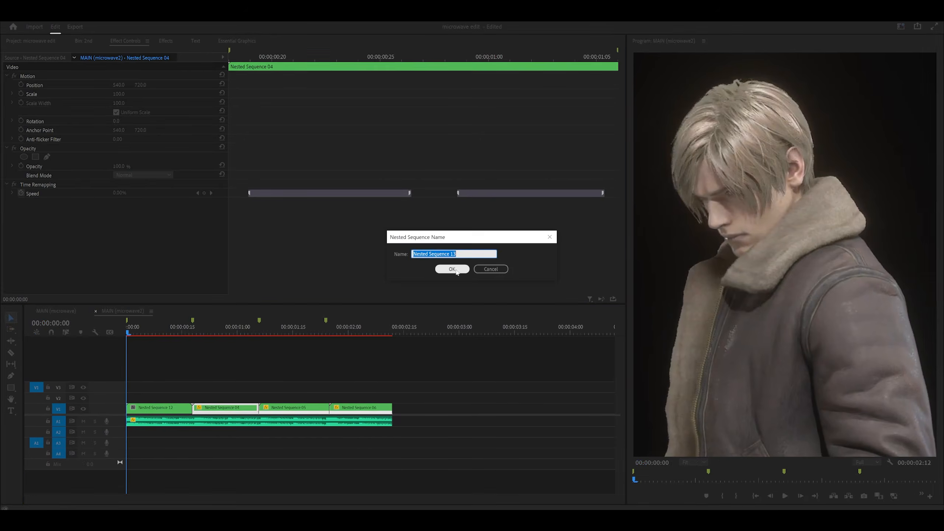
{"action": "left_click", "coordinate": [450, 270]}
{"action": "right_click", "coordinate": [289, 408]}
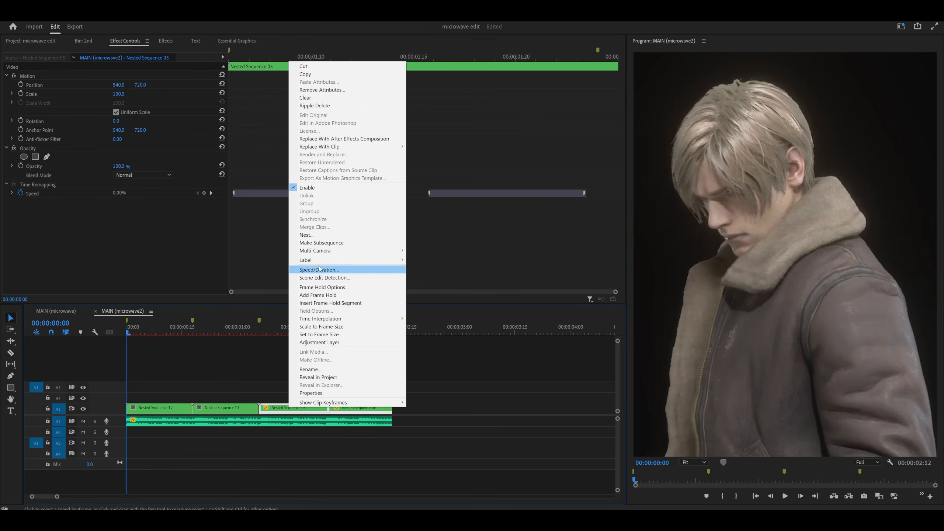
{"action": "left_click", "coordinate": [316, 235]}
{"action": "left_click", "coordinate": [451, 269]}
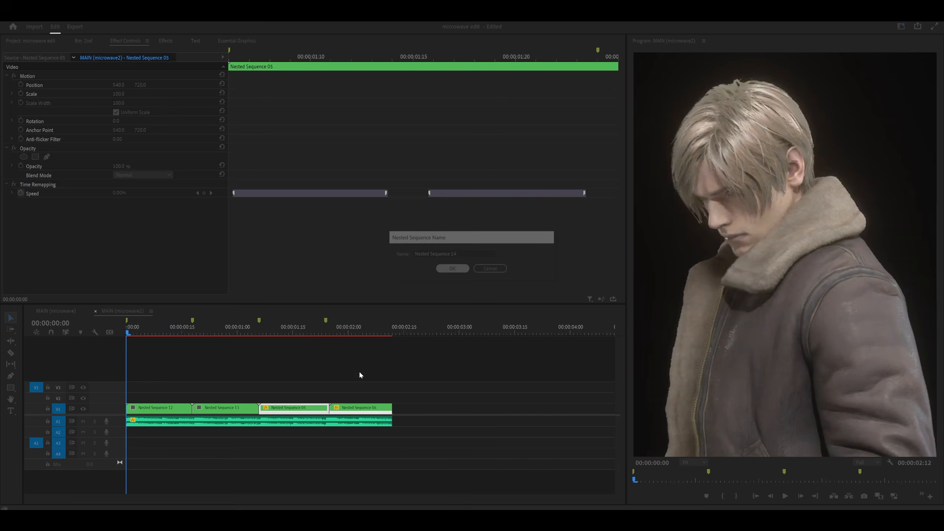
Nest the fourth speed-ramped clip on Video 1 into its own sequence, keeping the default sequence name.
{"action": "right_click", "coordinate": [356, 408]}
{"action": "left_click", "coordinate": [384, 268]}
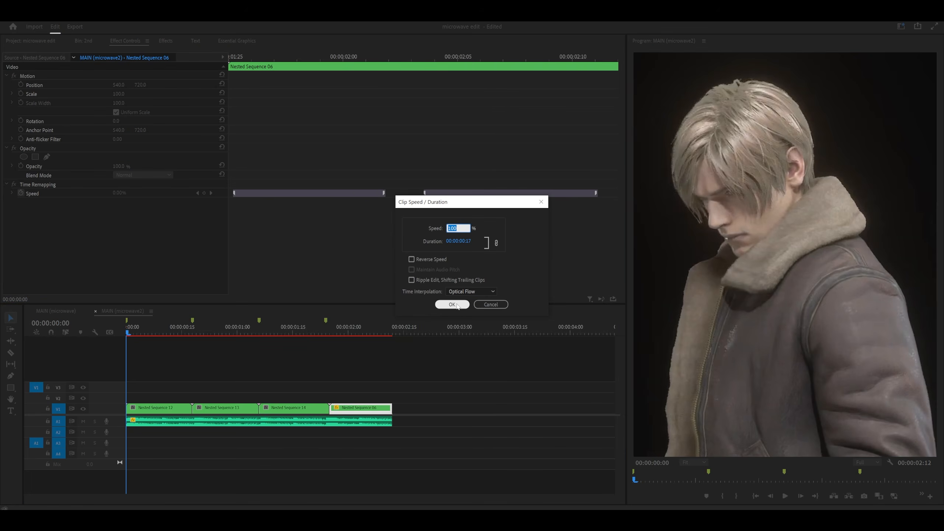
{"action": "left_click", "coordinate": [491, 305]}
{"action": "left_click", "coordinate": [209, 354]}
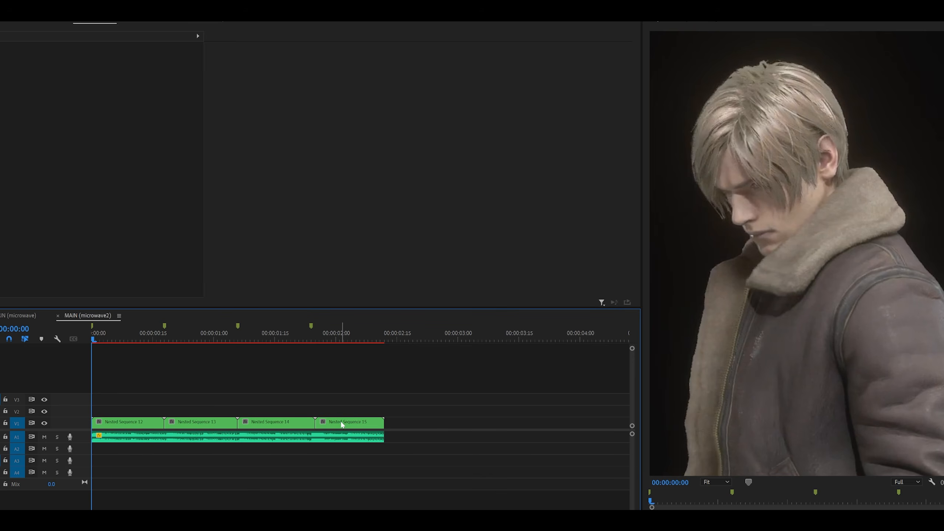
Look inside the first nested clip of MAIN (microwave2), and check its speed and duration settings back in the main sequence.
{"action": "left_click", "coordinate": [141, 423]}
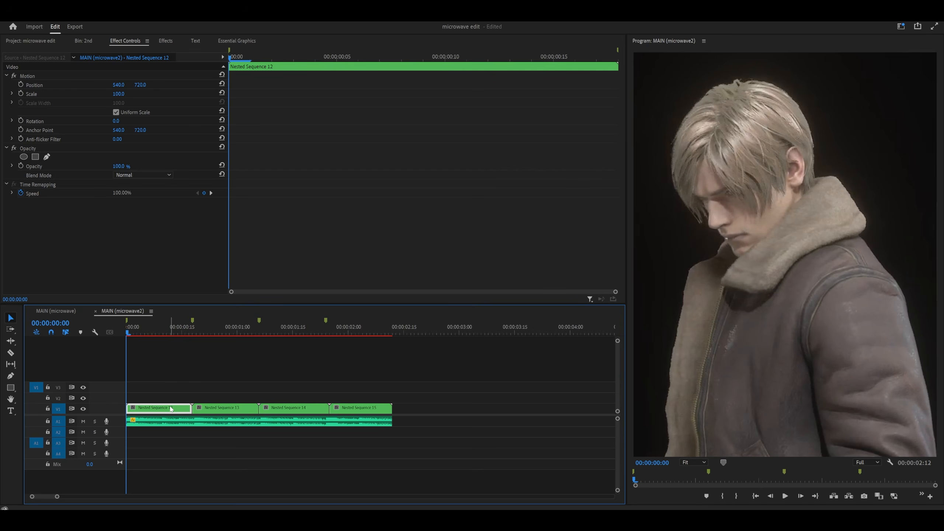
{"action": "double_click", "coordinate": [171, 410]}
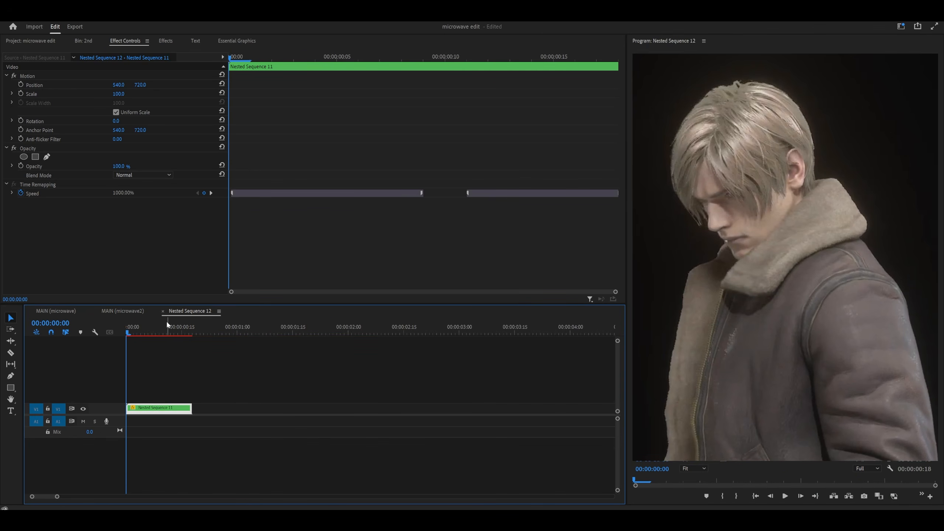
{"action": "left_click", "coordinate": [163, 311]}
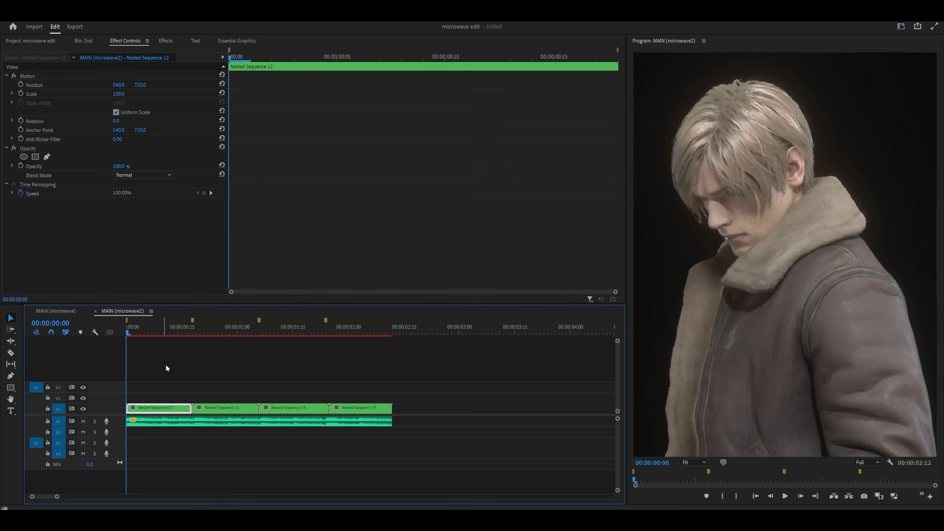
{"action": "right_click", "coordinate": [164, 412]}
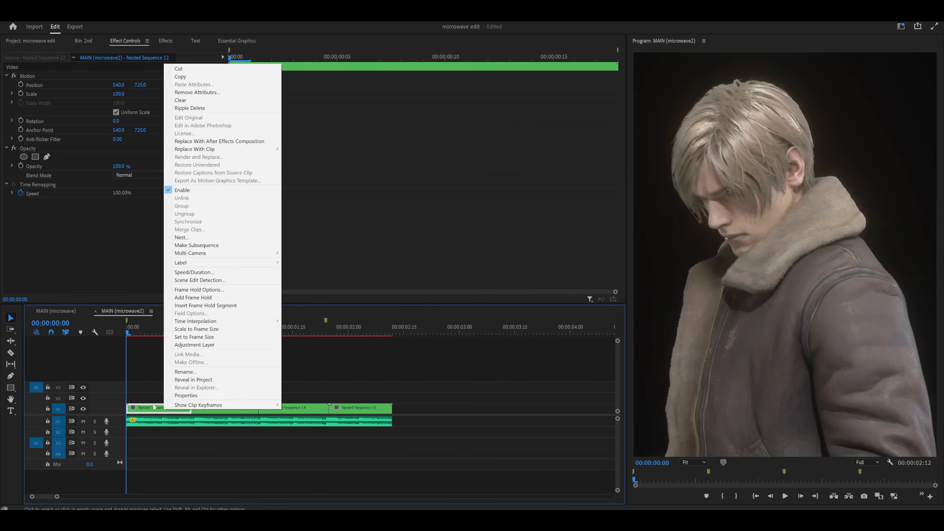
{"action": "left_click", "coordinate": [194, 271]}
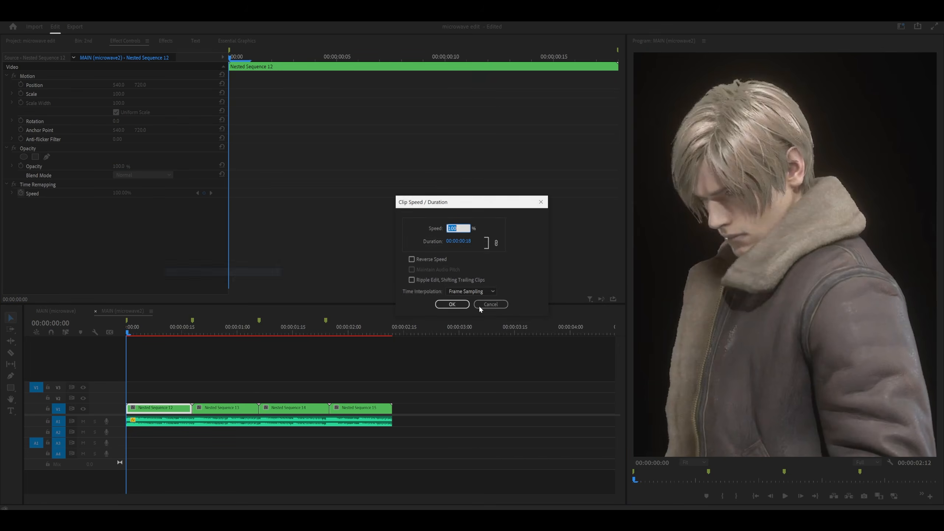
{"action": "left_click", "coordinate": [453, 304]}
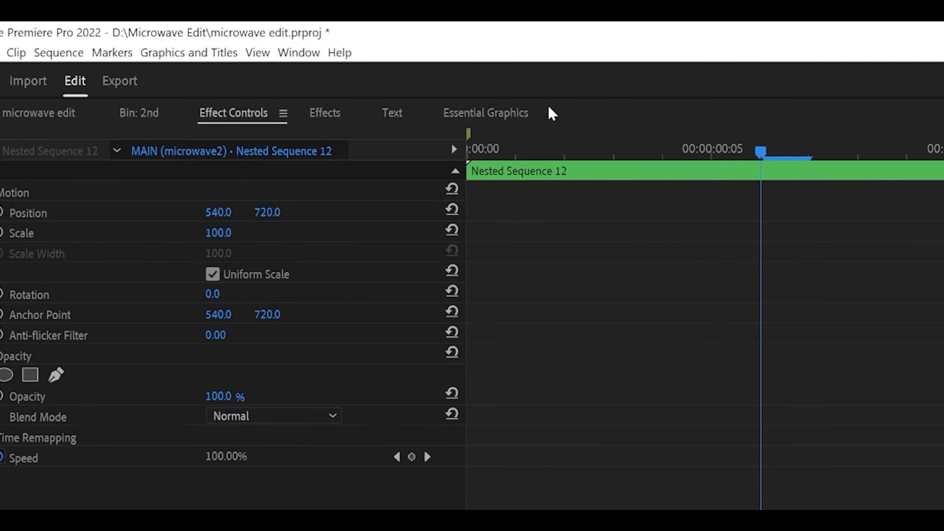
Show the Lumetri Color panel and dock it with the Effect Controls group, after Essential Graphics.
{"action": "left_click", "coordinate": [299, 52]}
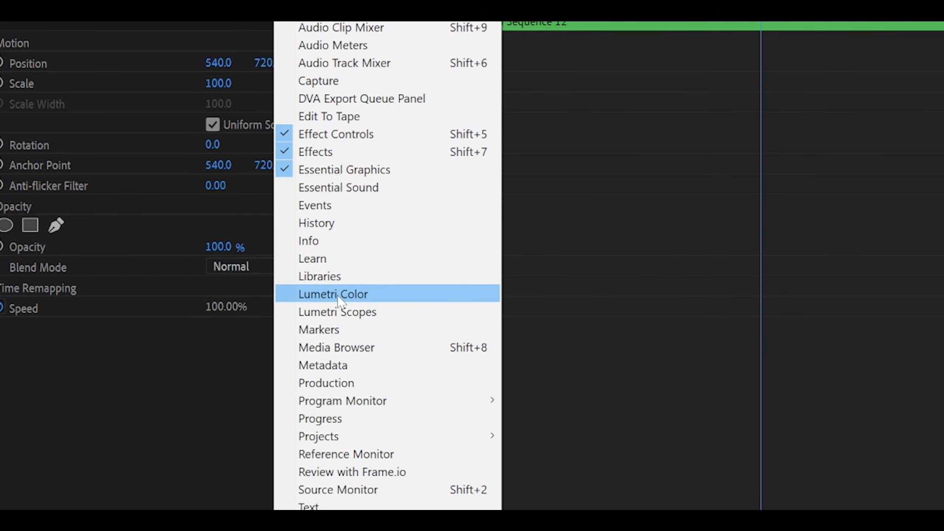
{"action": "left_click", "coordinate": [336, 439]}
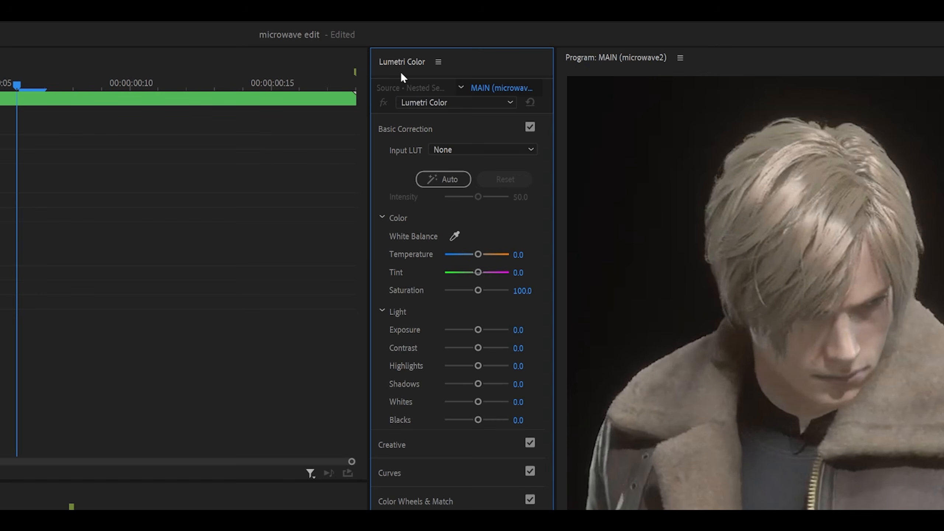
{"action": "left_click_drag", "start_coordinate": [407, 62], "coordinate": [343, 61]}
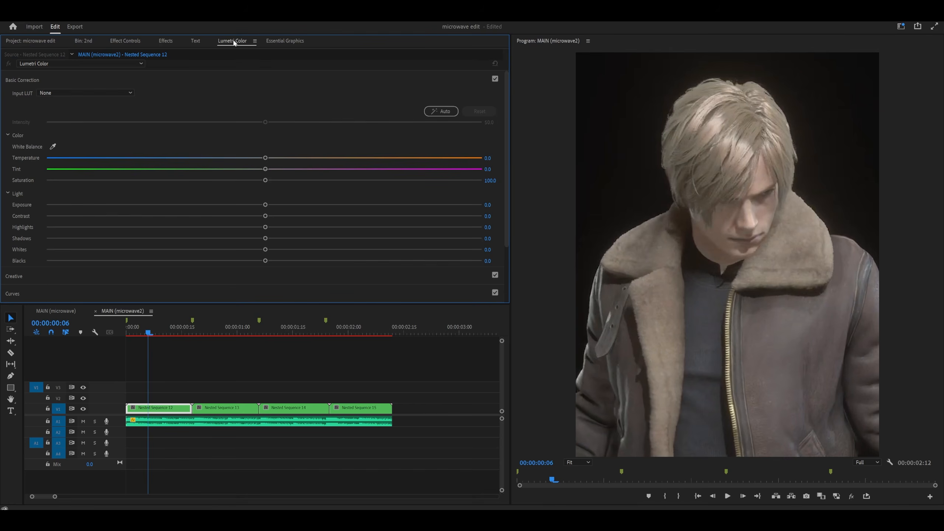
{"action": "left_click_drag", "start_coordinate": [234, 42], "coordinate": [297, 41]}
Try lowering the Lumetri temperature of the first clip to about -81.2, and undo the change.
{"action": "left_click_drag", "start_coordinate": [230, 158], "coordinate": [88, 164]}
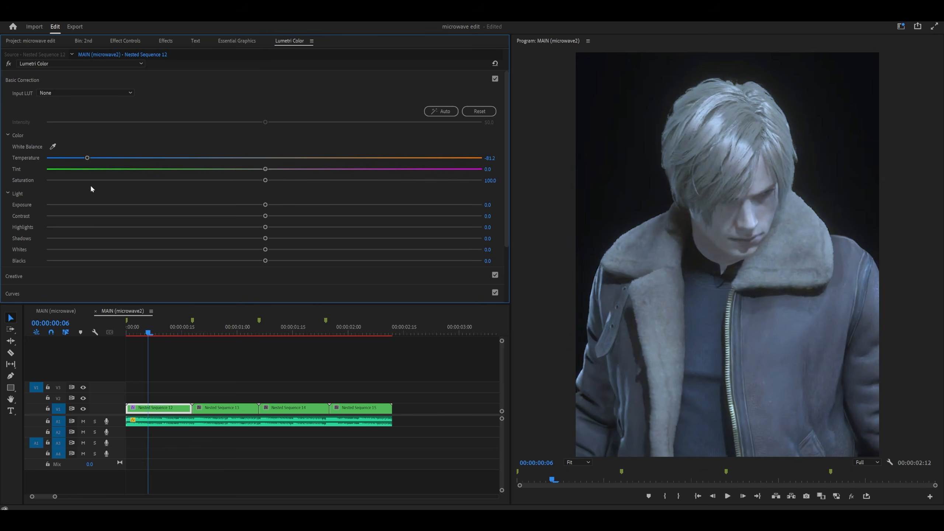
{"action": "key", "text": "ctrl+z"}
{"action": "key", "text": "ctrl+z"}
Compare the first clip's frames in MAIN (microwave) with those in MAIN (microwave2).
{"action": "left_click", "coordinate": [73, 315]}
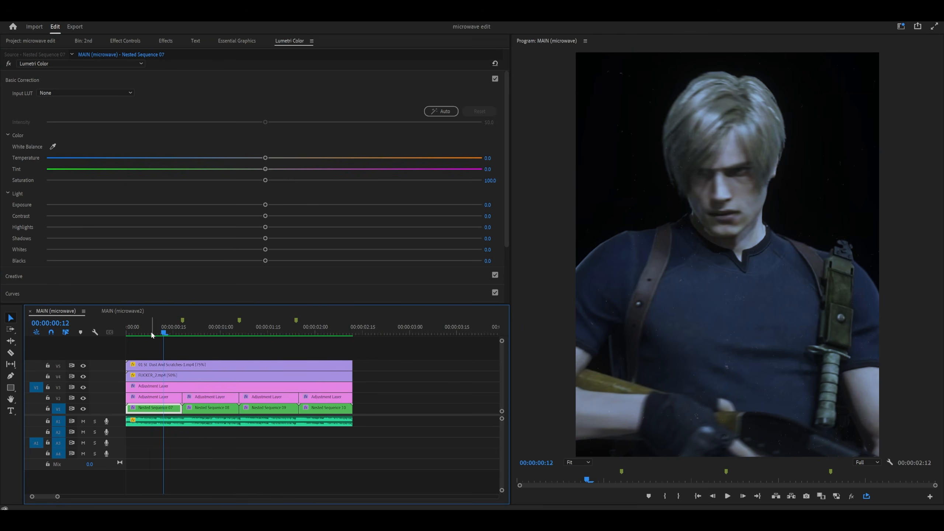
{"action": "left_click", "coordinate": [161, 334]}
{"action": "left_click", "coordinate": [109, 314]}
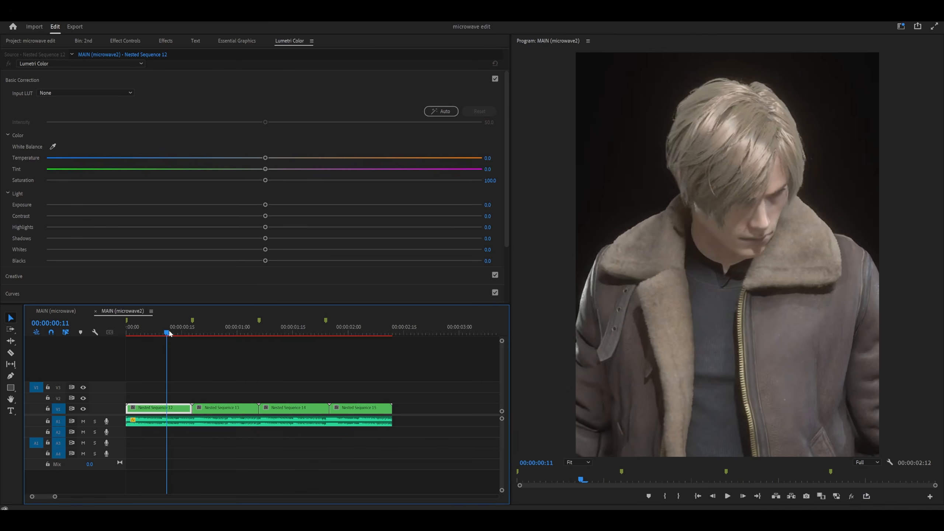
{"action": "left_click", "coordinate": [160, 335]}
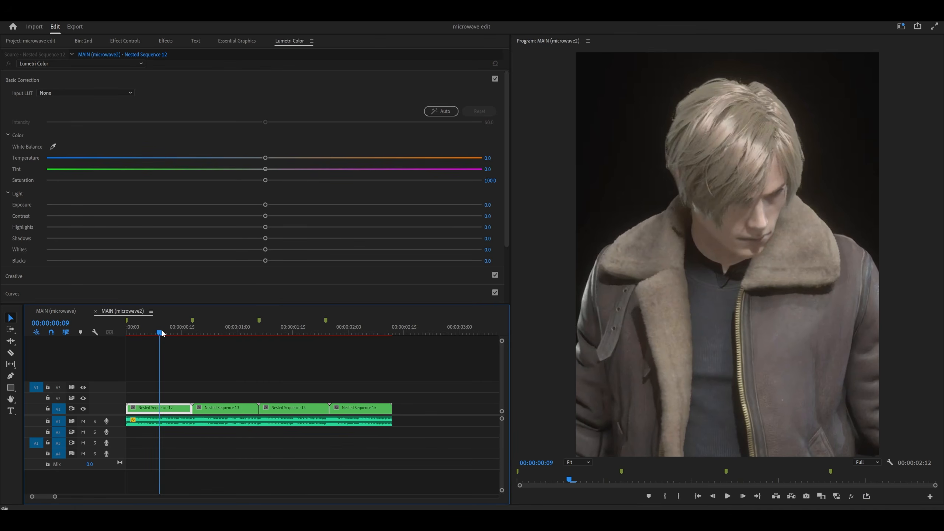
{"action": "left_click", "coordinate": [59, 314]}
{"action": "left_click", "coordinate": [119, 314]}
Replace the first clip in MAIN (microwave2) with a newly nested copy of the clip inside Nested Sequence 07 of MAIN (microwave).
{"action": "left_click", "coordinate": [168, 389]}
{"action": "left_click", "coordinate": [160, 412]}
{"action": "key", "text": "Delete"}
{"action": "left_click", "coordinate": [69, 314]}
{"action": "double_click", "coordinate": [153, 407]}
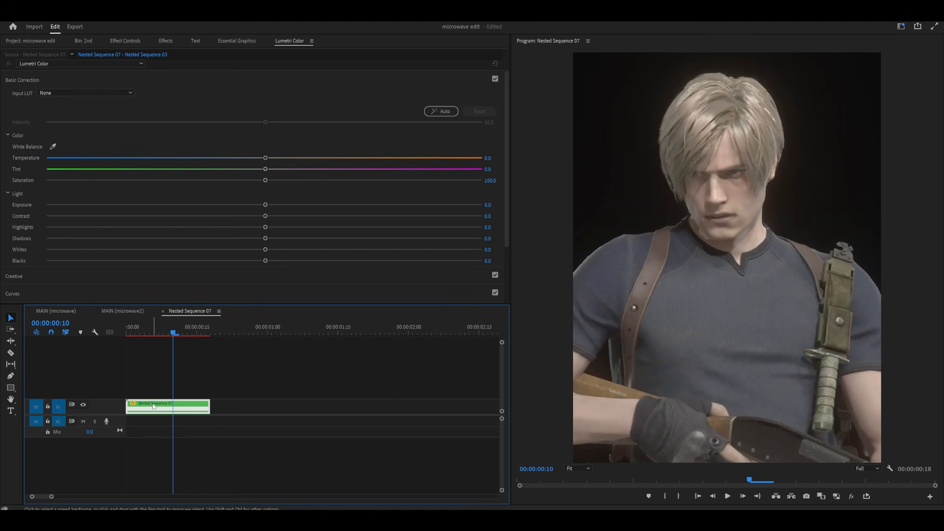
{"action": "mouse_move", "coordinate": [153, 406]}
{"action": "left_mouse_down"}
{"action": "mouse_move", "coordinate": [123, 313]}
{"action": "mouse_move", "coordinate": [143, 407]}
{"action": "left_mouse_up"}
{"action": "left_click", "coordinate": [169, 358]}
Preview the start of MAIN (microwave) with the first clip's Lumetri Color effect disabled, and restore the effect.
{"action": "left_click_drag", "start_coordinate": [163, 330], "coordinate": [126, 330]}
{"action": "key", "text": "space"}
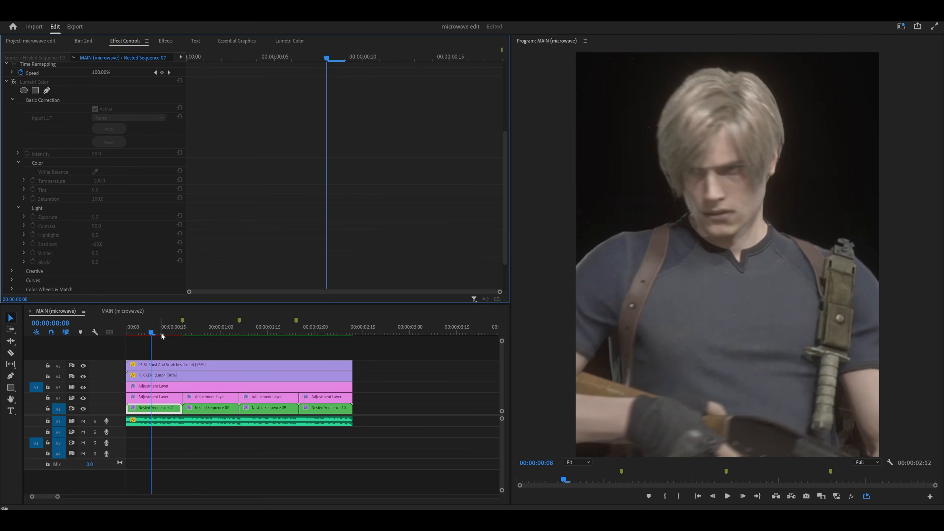
{"action": "left_click", "coordinate": [153, 333]}
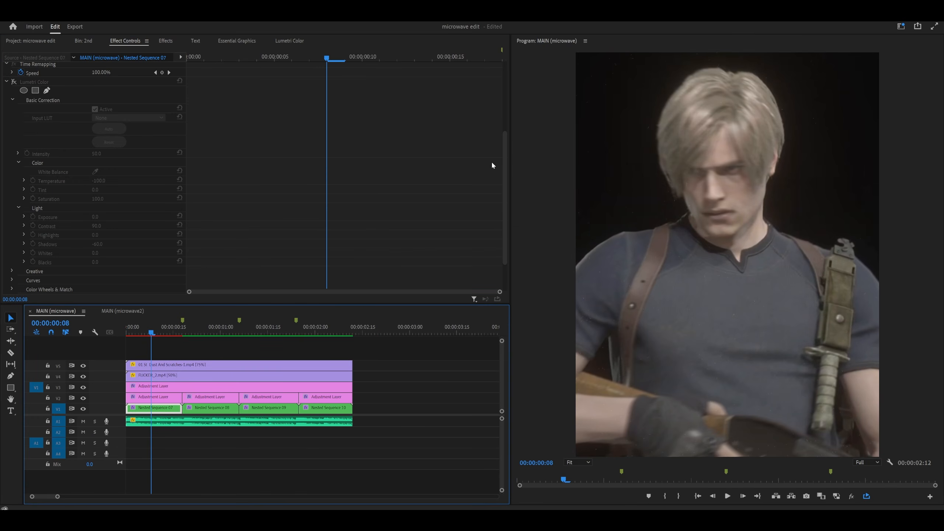
{"action": "key", "text": "ctrl+z"}
Examine the Basic Correction color and light values of the Lumetri Color effect on the first clip in MAIN (microwave).
{"action": "scroll", "coordinate": [364, 220], "scroll_direction": "down", "scroll_amount": 1}
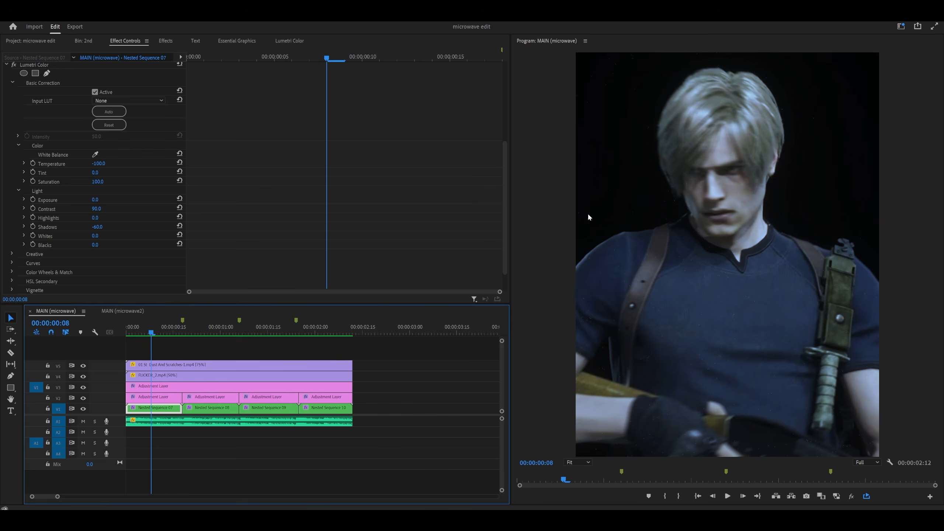
{"action": "scroll", "coordinate": [306, 222], "scroll_direction": "down", "scroll_amount": 1}
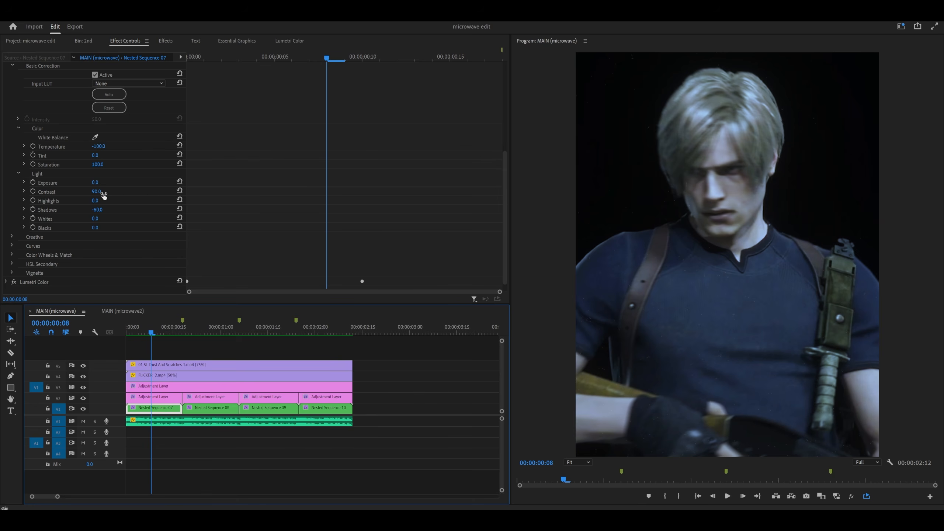
{"action": "scroll", "coordinate": [143, 204], "scroll_direction": "down", "scroll_amount": 1}
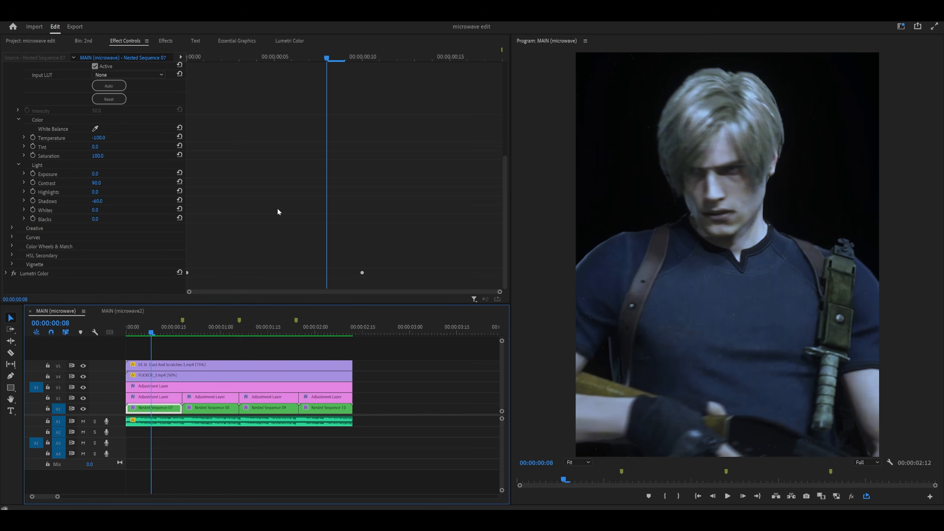
{"action": "scroll", "coordinate": [278, 208], "scroll_direction": "down", "scroll_amount": 1}
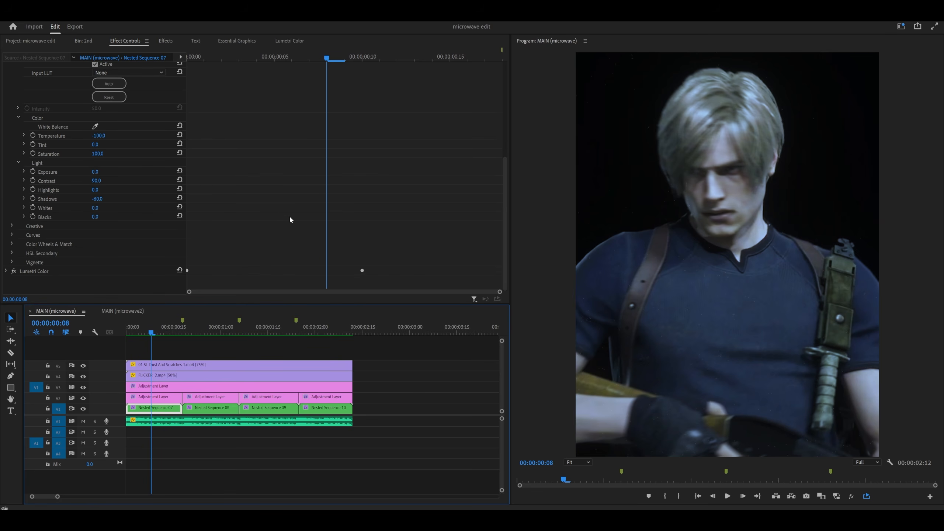
Play MAIN (microwave2) to preview its four color-corrected clips, and return the playhead to the start.
{"action": "left_click", "coordinate": [122, 311]}
{"action": "key", "text": "space"}
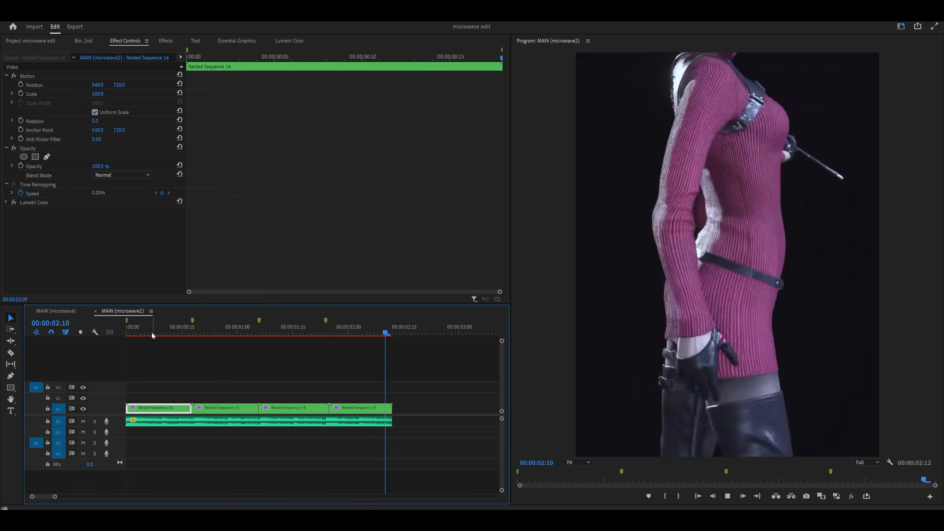
{"action": "left_click_drag", "start_coordinate": [151, 333], "coordinate": [112, 342]}
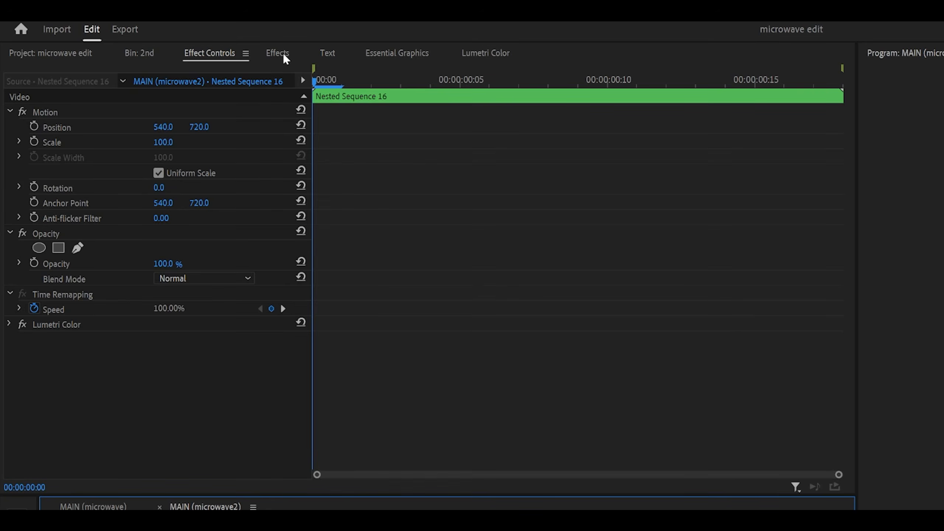
Search the effects for "transform", and go back to the project's media items.
{"action": "left_click", "coordinate": [169, 41]}
{"action": "left_click", "coordinate": [42, 52]}
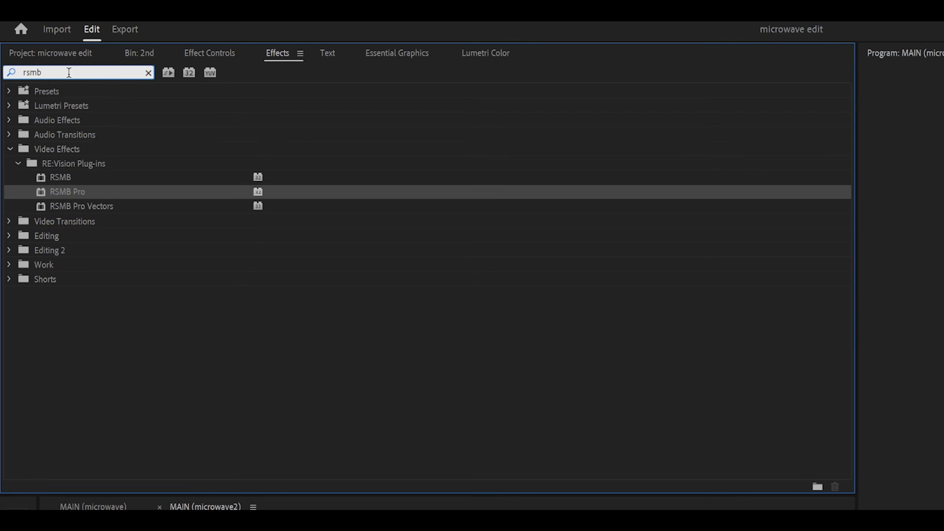
{"action": "double_click", "coordinate": [69, 73]}
{"action": "type", "text": "transform"}
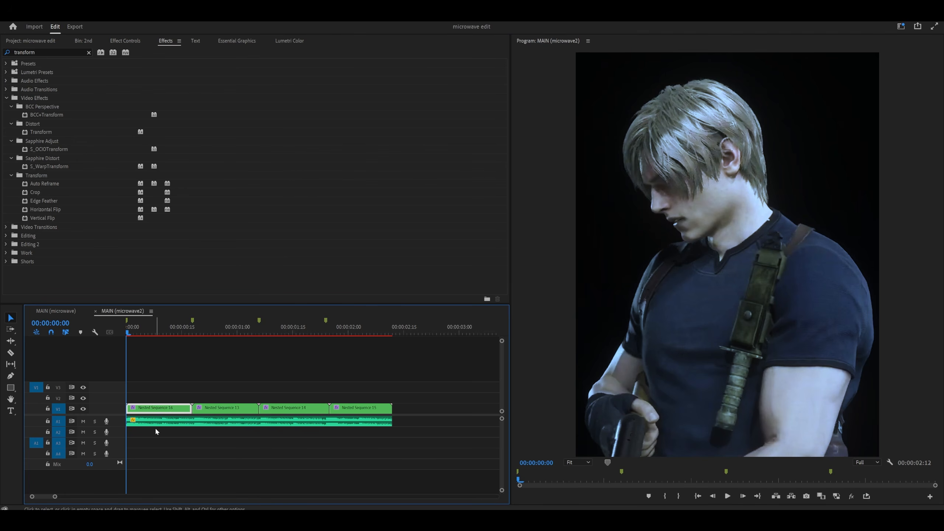
{"action": "left_click", "coordinate": [25, 38]}
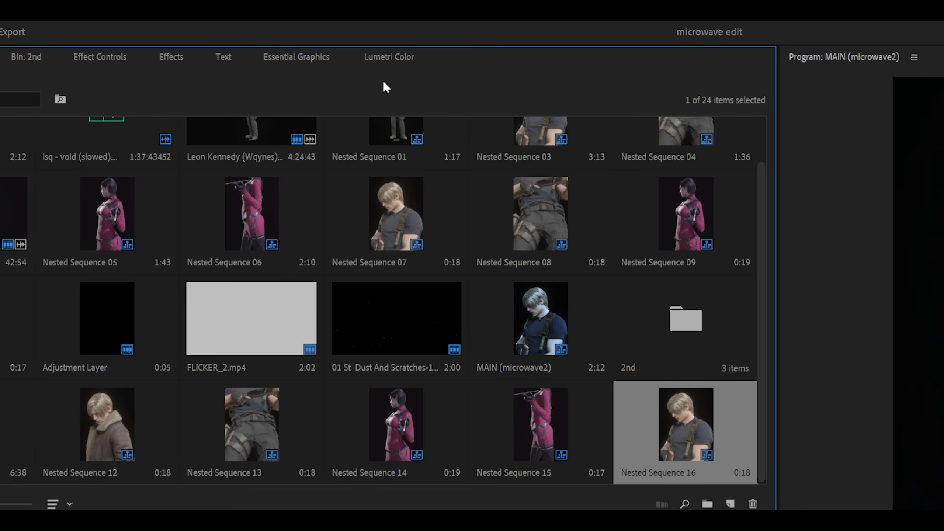
{"action": "right_click", "coordinate": [320, 89]}
{"action": "mouse_move", "coordinate": [370, 154]}
{"action": "left_click", "coordinate": [535, 181]}
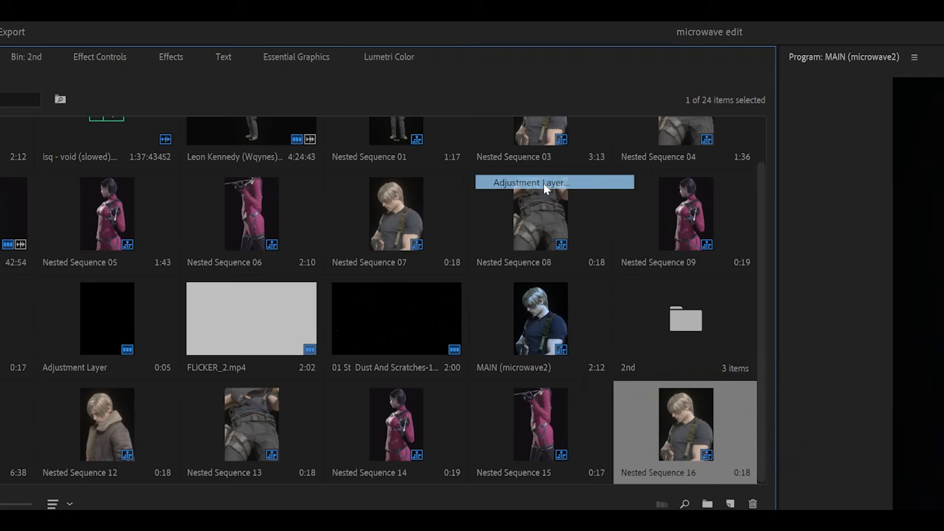
{"action": "left_click", "coordinate": [745, 501]}
Place the existing adjustment layer on Video 2 over the first clip, match its length at 18 frames, and apply the Transform effect.
{"action": "left_click_drag", "start_coordinate": [177, 45], "coordinate": [274, 351]}
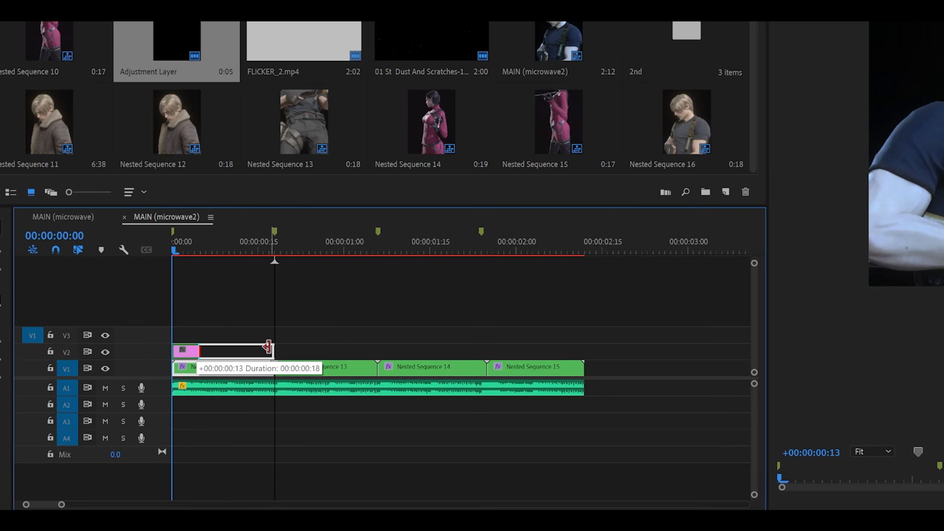
{"action": "left_click", "coordinate": [244, 352]}
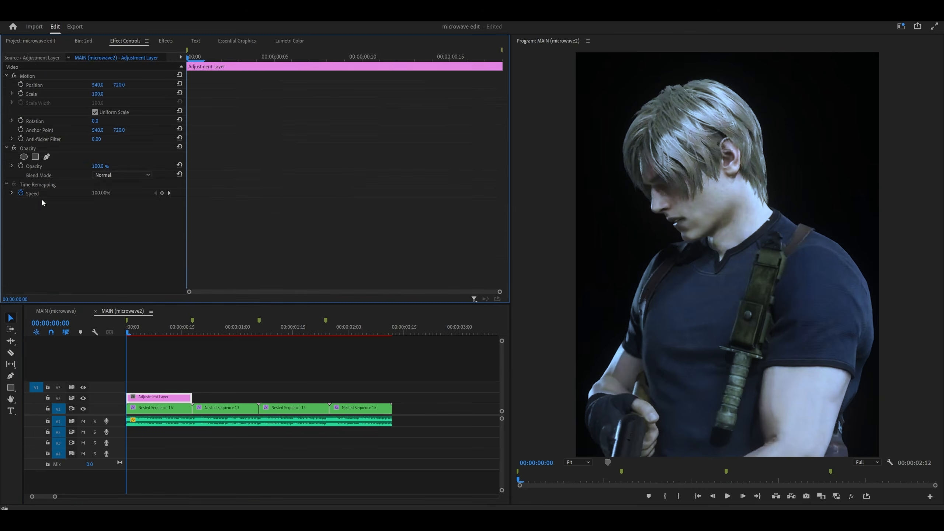
{"action": "left_click", "coordinate": [166, 41]}
{"action": "left_click_drag", "start_coordinate": [41, 132], "coordinate": [150, 399]}
{"action": "left_click", "coordinate": [132, 41]}
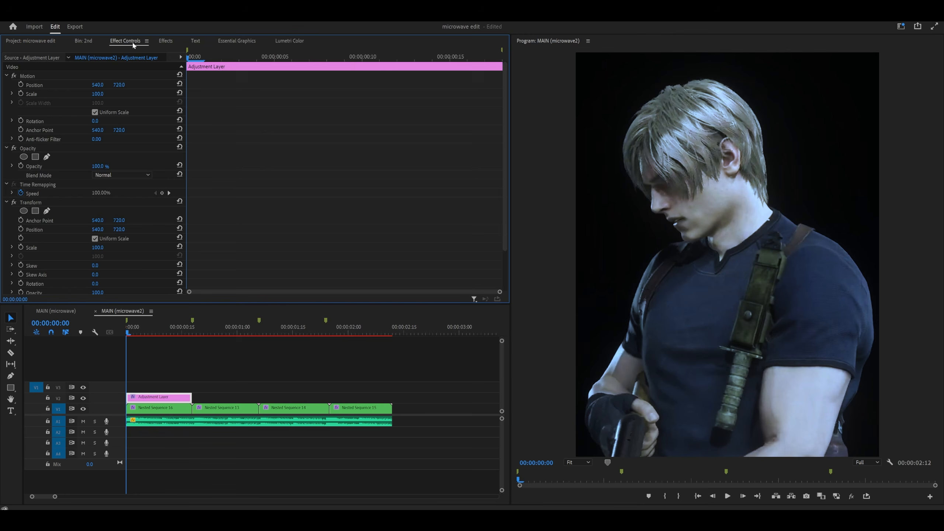
Add a Transform scale keyframe of 130 at the start of the adjustment layer.
{"action": "scroll", "coordinate": [230, 177], "scroll_direction": "down", "scroll_amount": 1}
{"action": "scroll", "coordinate": [230, 177], "scroll_direction": "down", "scroll_amount": 2}
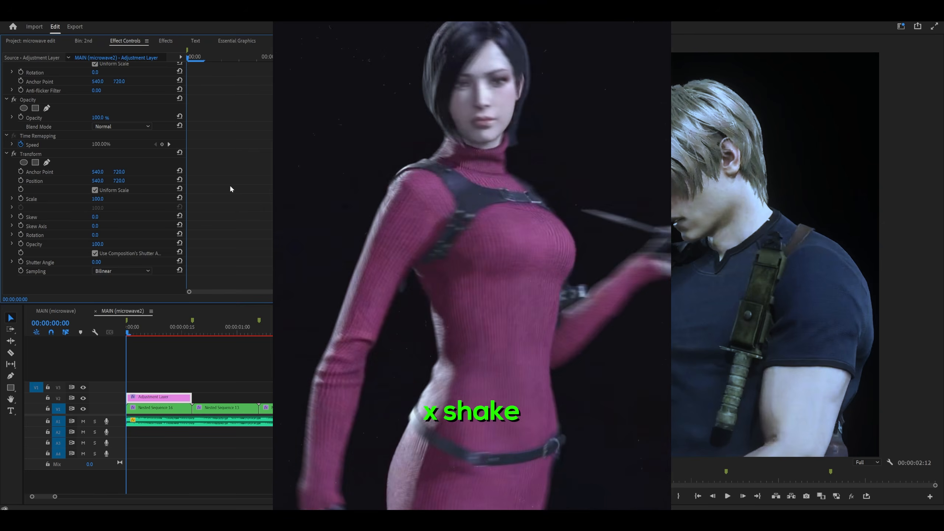
{"action": "scroll", "coordinate": [225, 200], "scroll_direction": "down", "scroll_amount": 1}
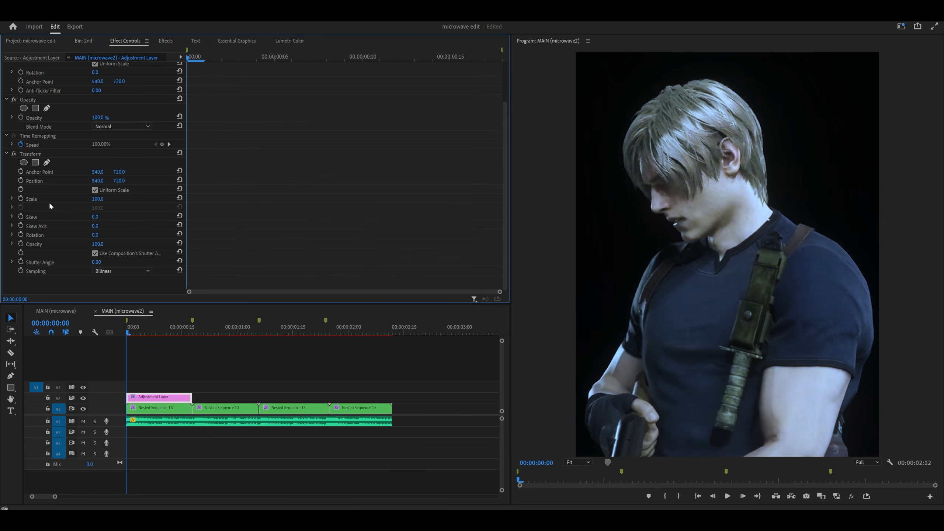
{"action": "left_click", "coordinate": [21, 199]}
{"action": "left_click", "coordinate": [99, 198]}
{"action": "type", "text": "130"}
{"action": "key", "text": "Return"}
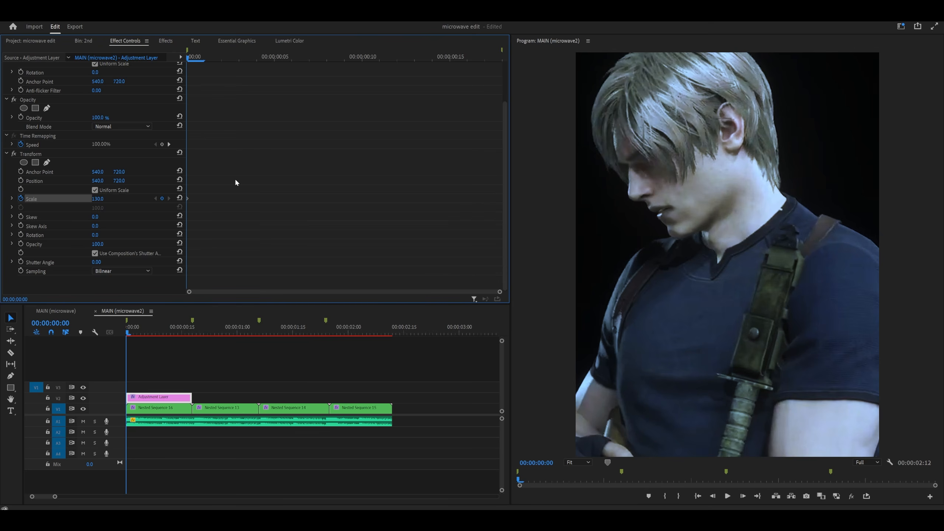
Add a Transform scale keyframe at frame 14 with the default scale of 100.
{"action": "left_click", "coordinate": [183, 332]}
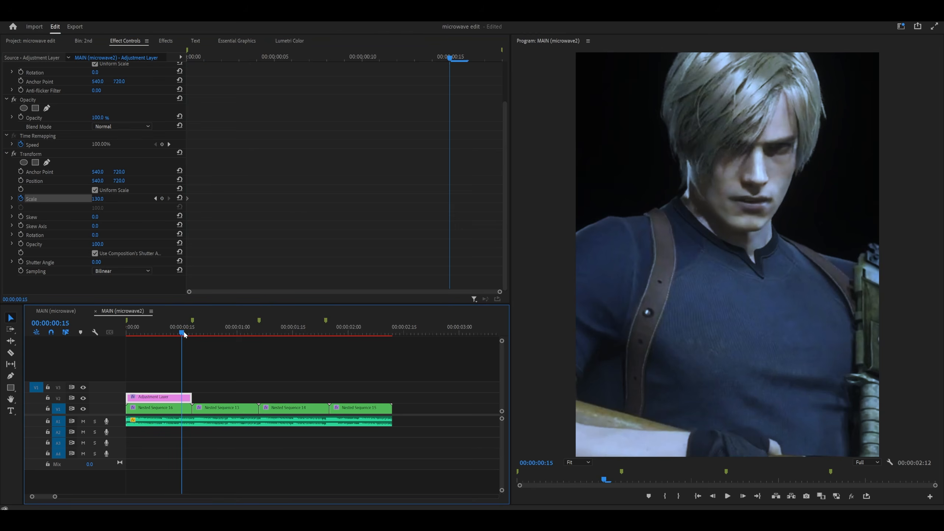
{"action": "left_click_drag", "start_coordinate": [185, 329], "coordinate": [181, 329]}
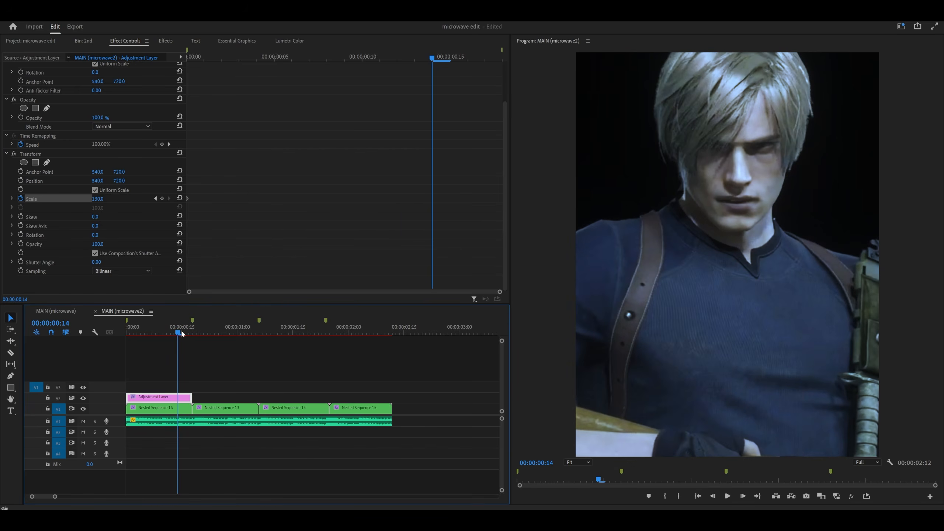
{"action": "left_click", "coordinate": [179, 198]}
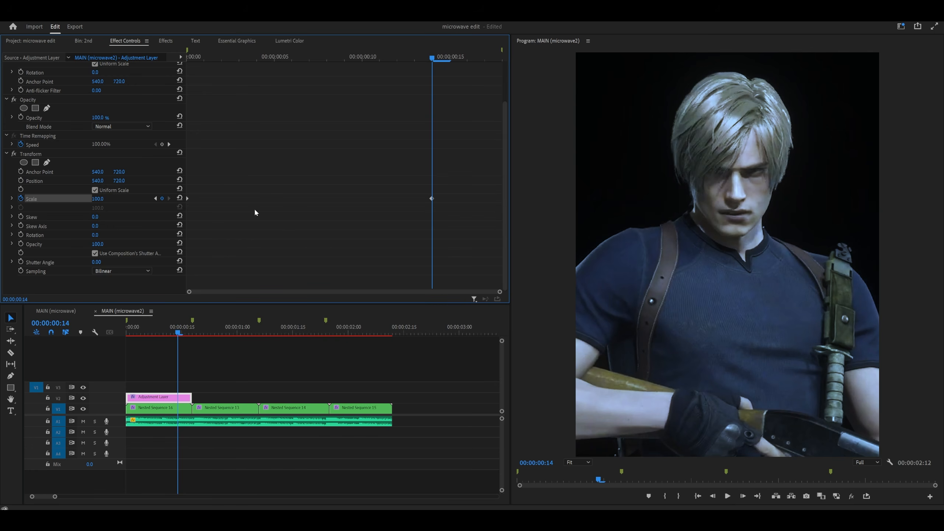
Ease the frame 14 scale keyframe by pulling its incoming velocity handle back to about frame 7, peaking the speed near the start.
{"action": "left_click", "coordinate": [11, 198]}
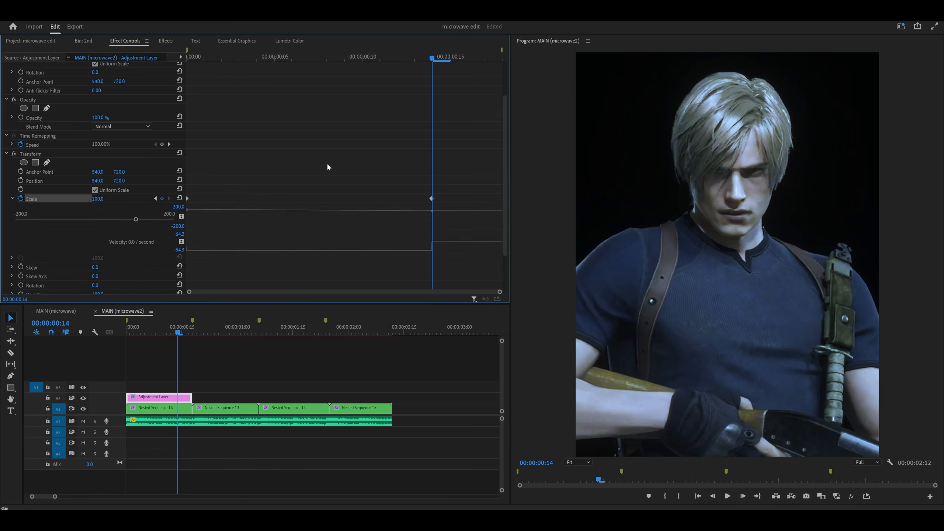
{"action": "scroll", "coordinate": [394, 153], "scroll_direction": "down", "scroll_amount": 3}
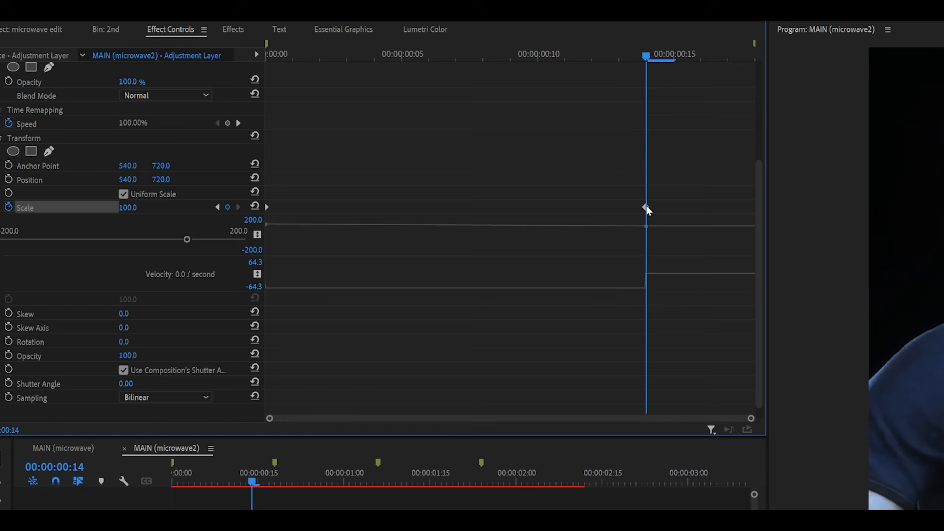
{"action": "left_click", "coordinate": [647, 208]}
{"action": "left_click", "coordinate": [617, 66]}
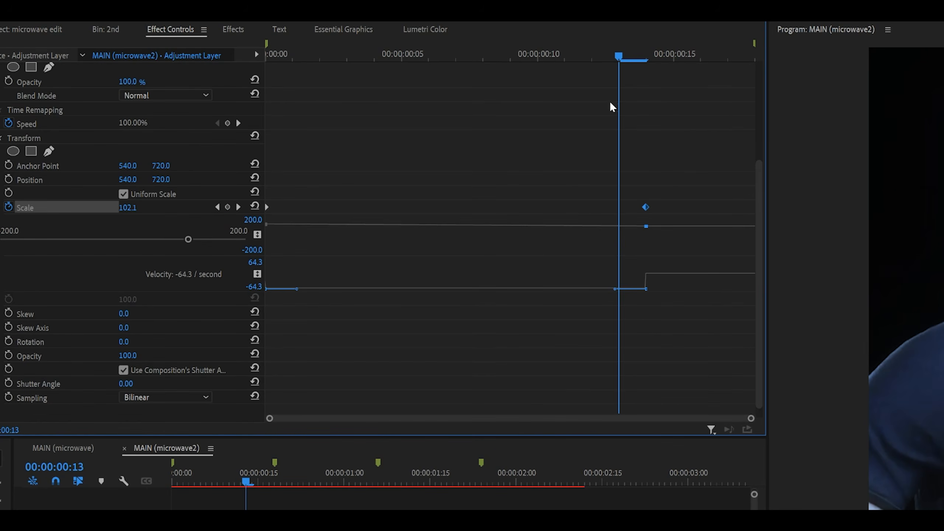
{"action": "left_click", "coordinate": [566, 56]}
{"action": "left_click_drag", "start_coordinate": [614, 290], "coordinate": [389, 267]}
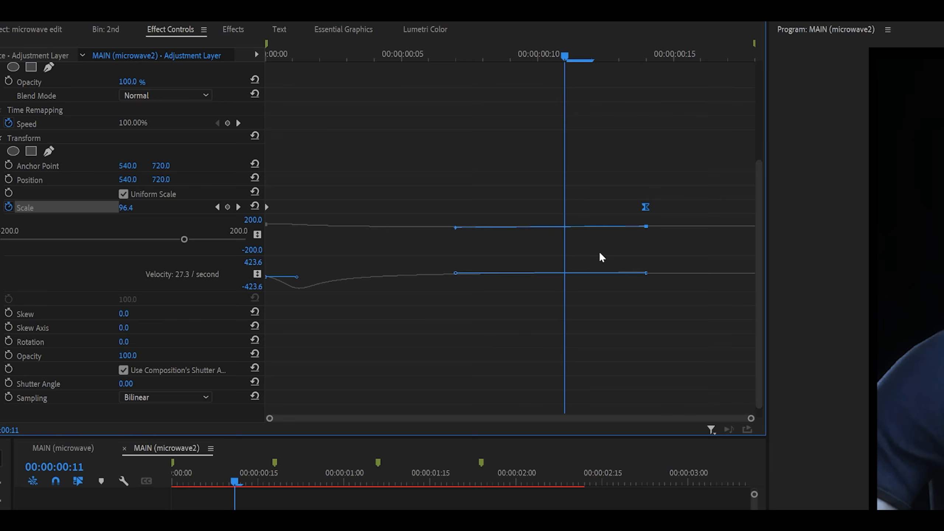
{"action": "key", "text": "ctrl+z"}
{"action": "left_click_drag", "start_coordinate": [454, 285], "coordinate": [329, 276]}
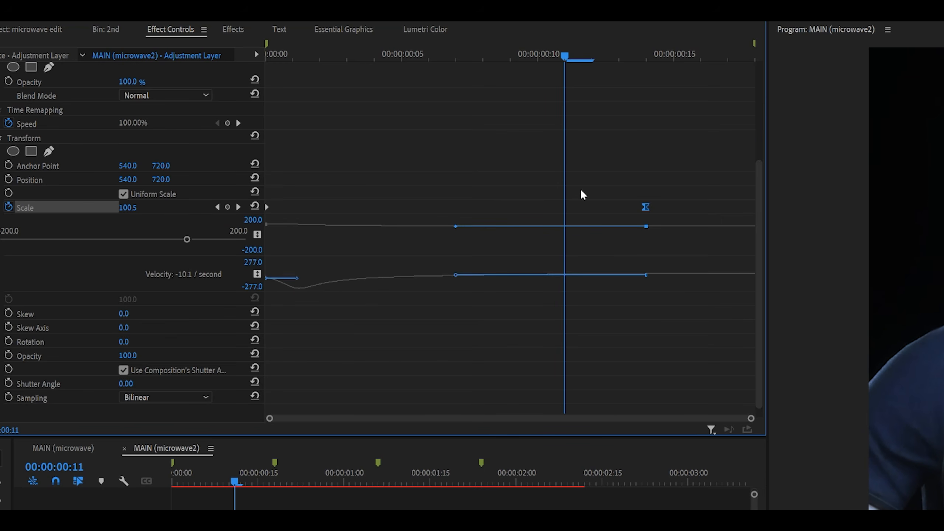
{"action": "left_click", "coordinate": [710, 114]}
Try raising the incoming velocity of the scale keyframe at frame 14, and undo those changes.
{"action": "left_click", "coordinate": [644, 56]}
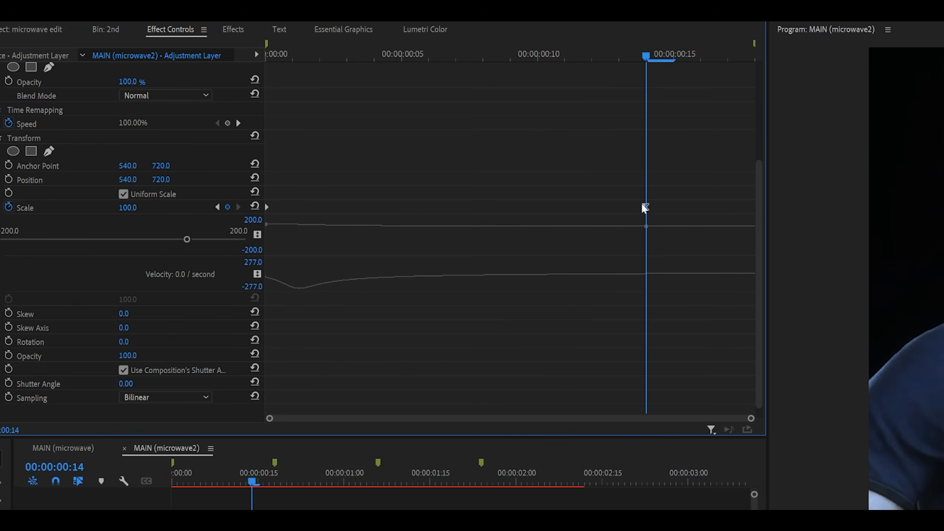
{"action": "key", "text": "Left"}
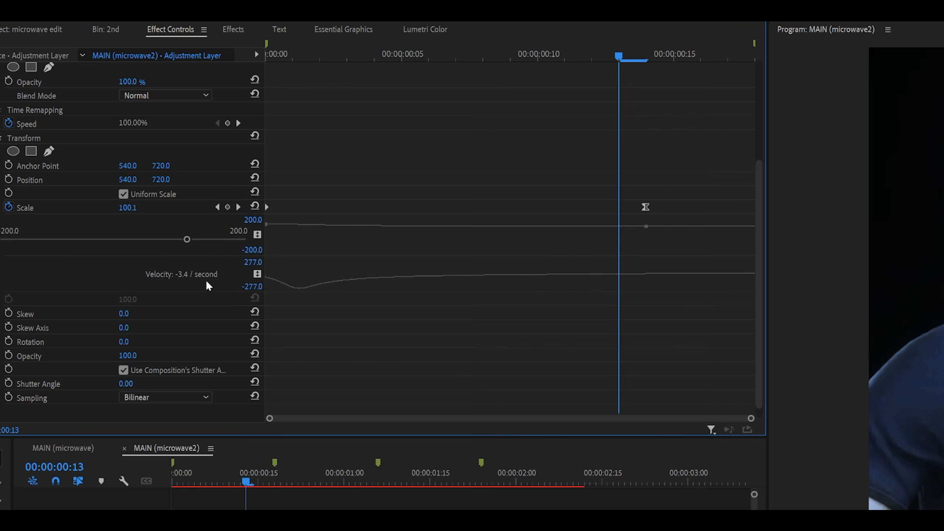
{"action": "left_click", "coordinate": [646, 208]}
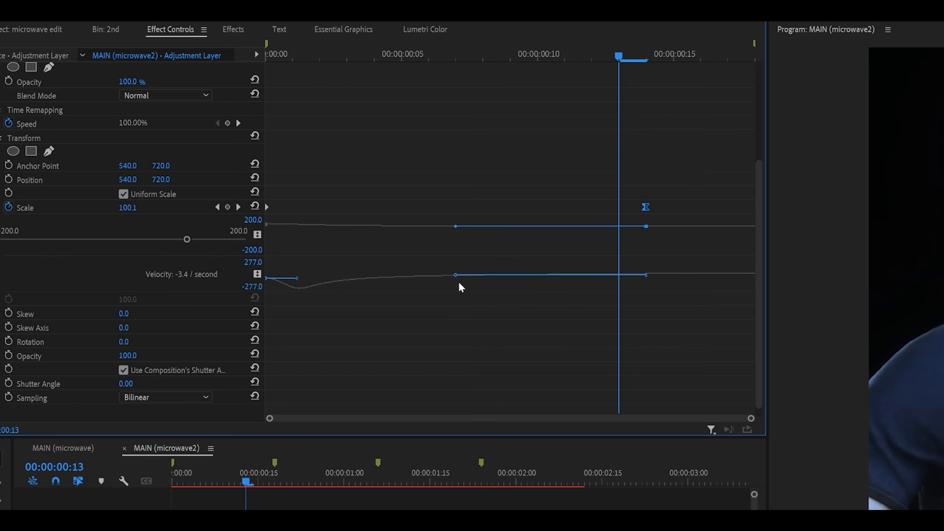
{"action": "left_click_drag", "start_coordinate": [457, 276], "coordinate": [444, 275]}
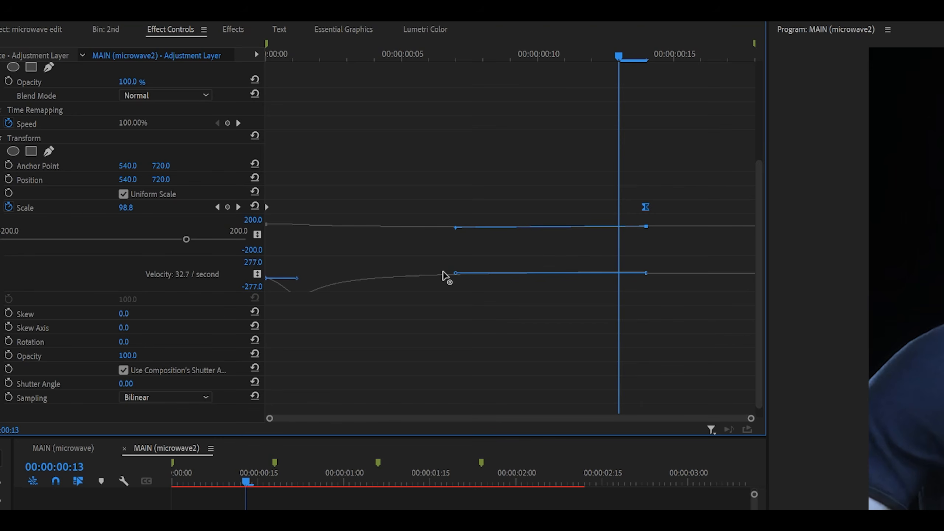
{"action": "left_click_drag", "start_coordinate": [440, 273], "coordinate": [438, 273]}
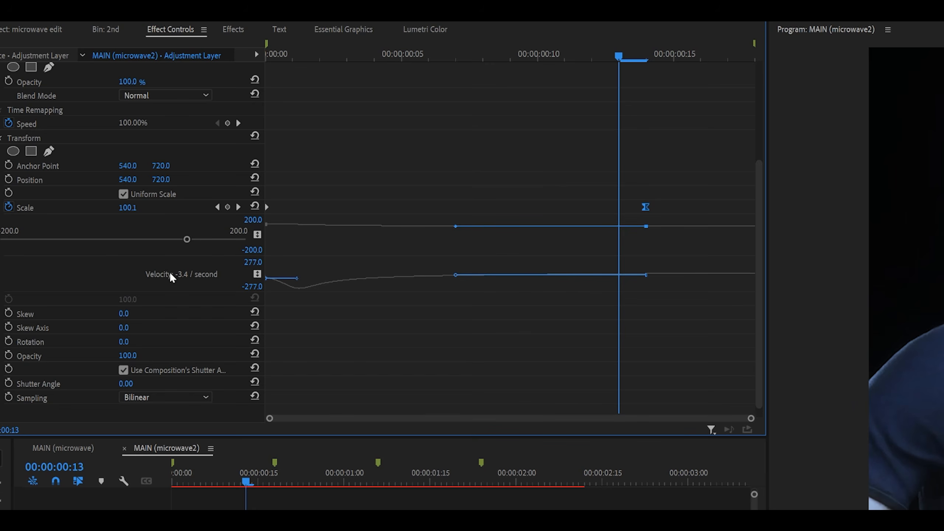
{"action": "key", "text": "ctrl+z"}
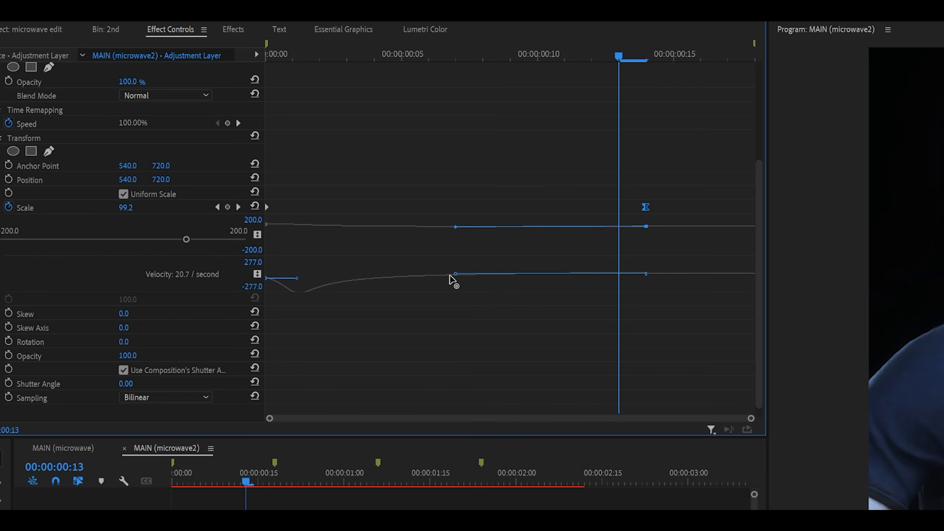
{"action": "key", "text": "ctrl+shift+z"}
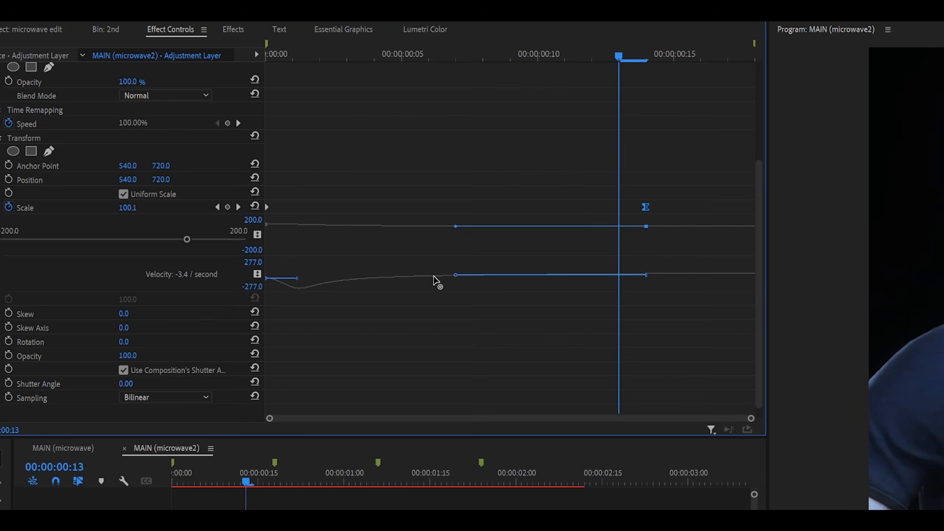
{"action": "left_click_drag", "start_coordinate": [433, 275], "coordinate": [431, 276]}
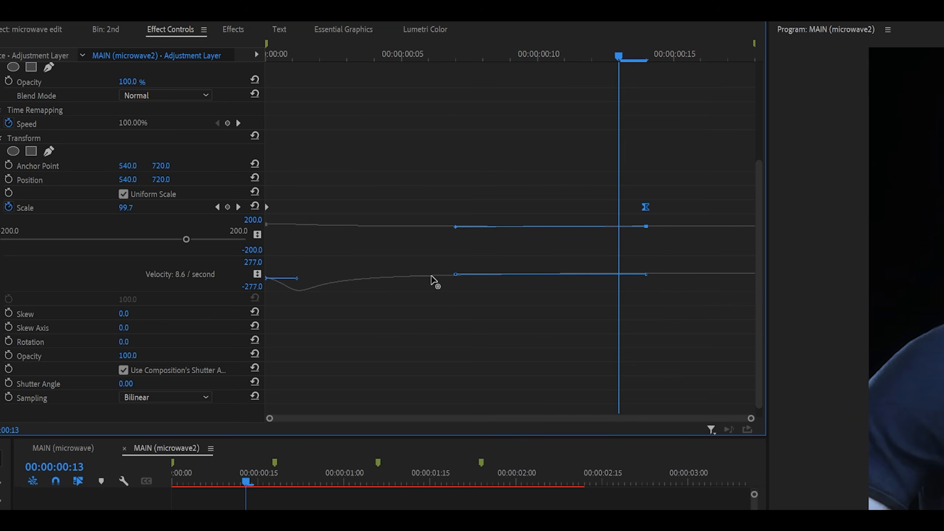
{"action": "key", "text": "ctrl+z"}
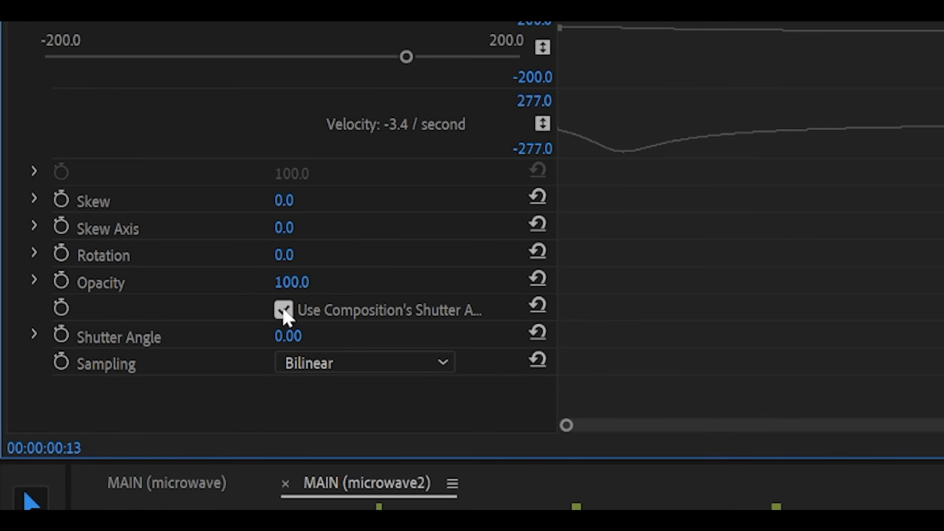
Turn off Use Composition's Shutter Angle, set the Transform shutter angle to 360, and check the motion blur over the opening frames.
{"action": "left_click", "coordinate": [284, 310]}
{"action": "left_click_drag", "start_coordinate": [304, 344], "coordinate": [372, 344]}
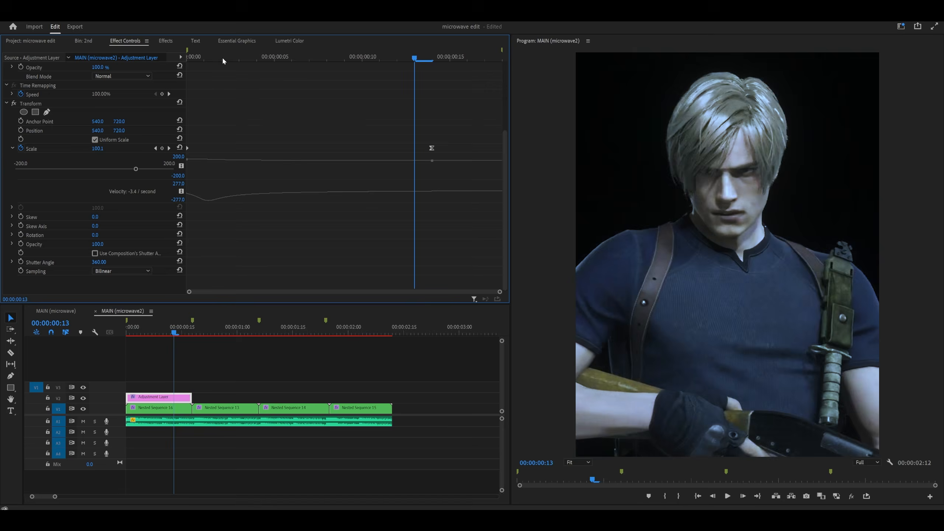
{"action": "left_click_drag", "start_coordinate": [223, 61], "coordinate": [205, 59]}
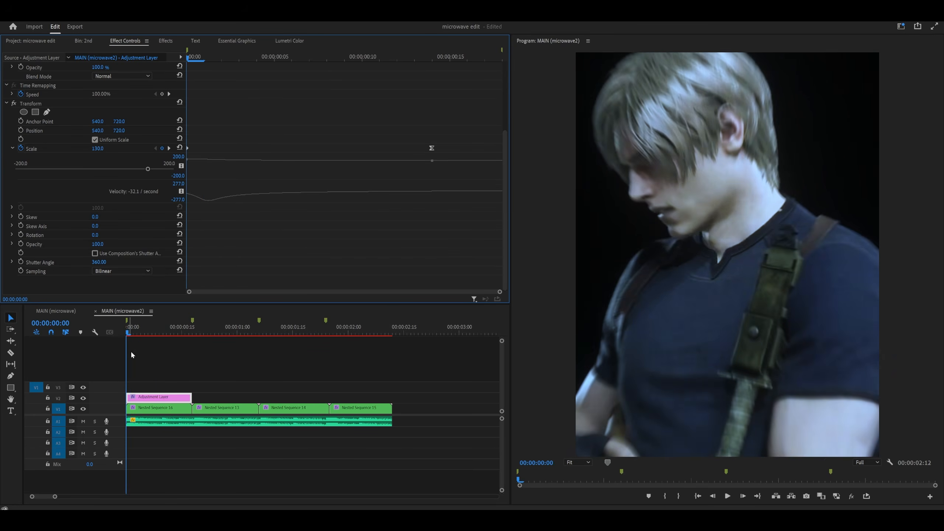
{"action": "left_click_drag", "start_coordinate": [147, 326], "coordinate": [130, 336]}
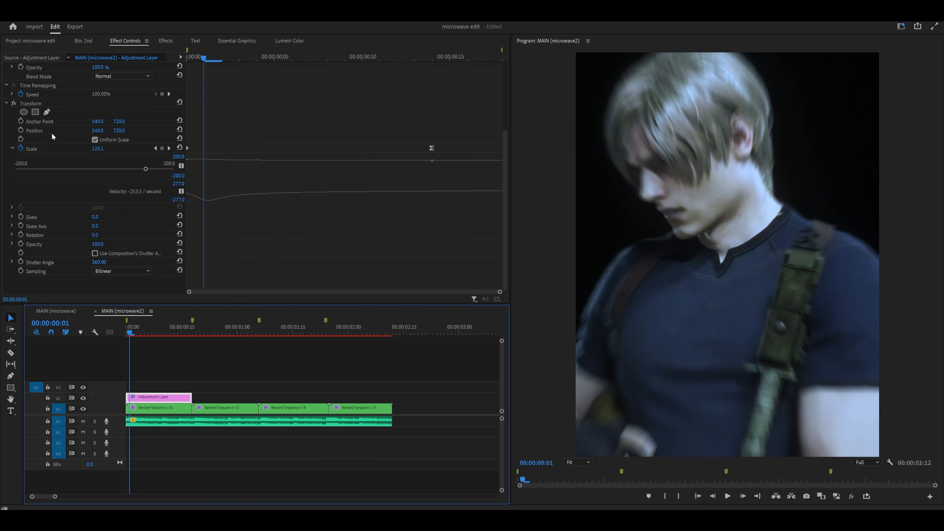
Try a Transform shutter angle of 180, and undo the change.
{"action": "left_click", "coordinate": [102, 263]}
{"action": "type", "text": "180"}
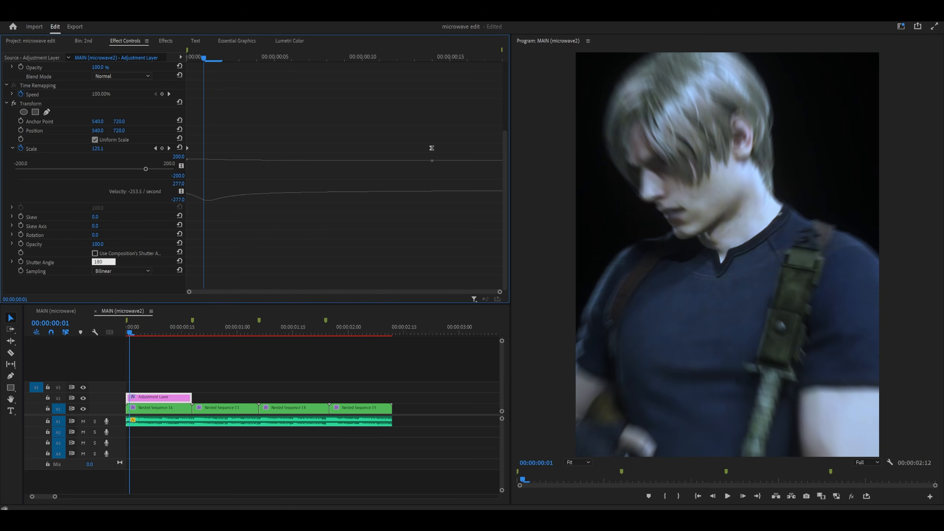
{"action": "key", "text": "Return"}
{"action": "key", "text": "ctrl+z"}
Add a Transform position keyframe at the start of the adjustment layer with a vertical value of 927.
{"action": "left_click_drag", "start_coordinate": [204, 58], "coordinate": [187, 58]}
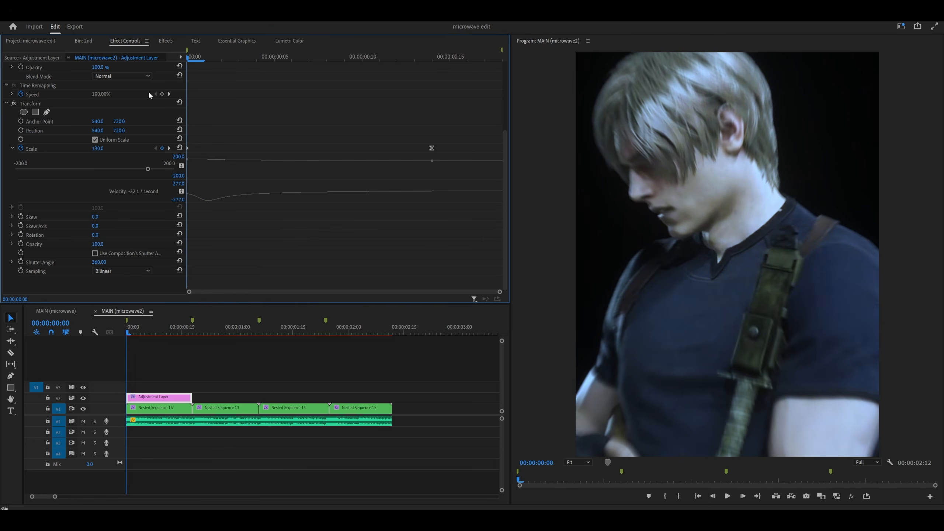
{"action": "left_click", "coordinate": [21, 131]}
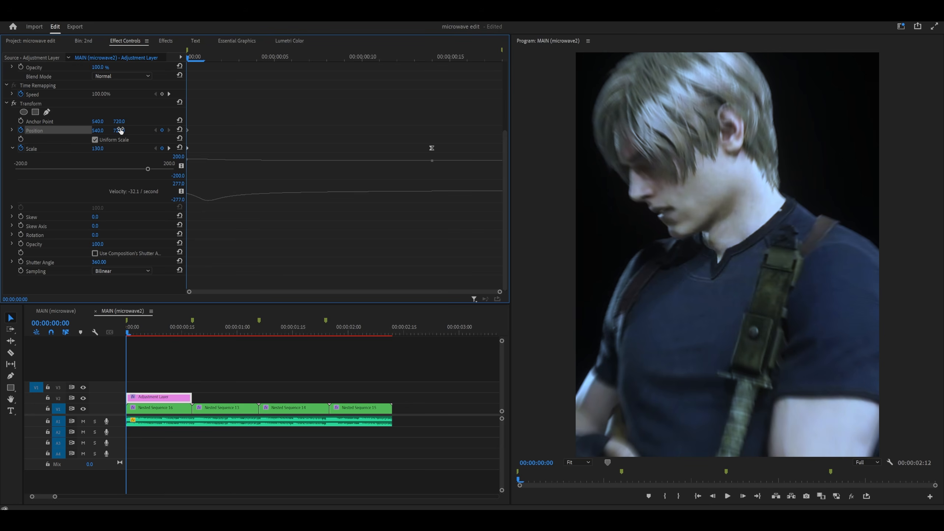
{"action": "left_click_drag", "start_coordinate": [120, 130], "coordinate": [655, 90]}
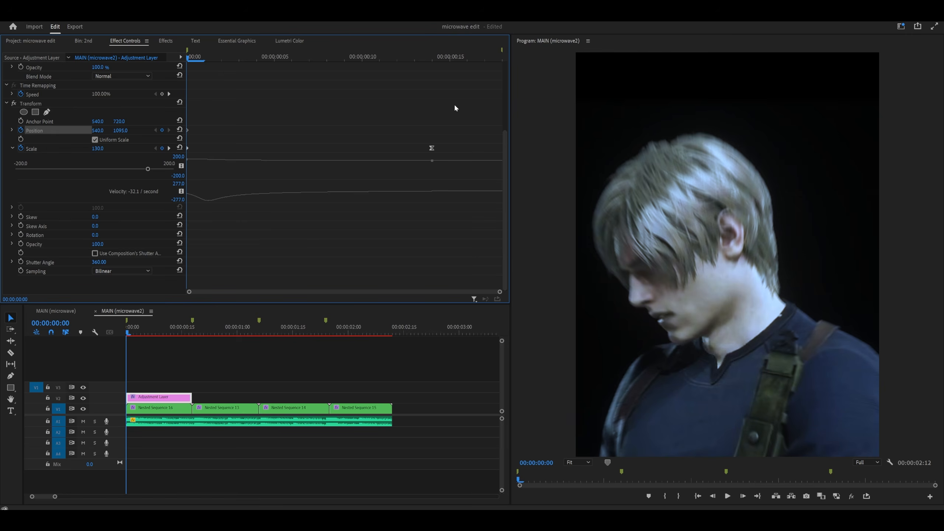
{"action": "key", "text": "ctrl+z"}
{"action": "left_click_drag", "start_coordinate": [121, 131], "coordinate": [198, 131]}
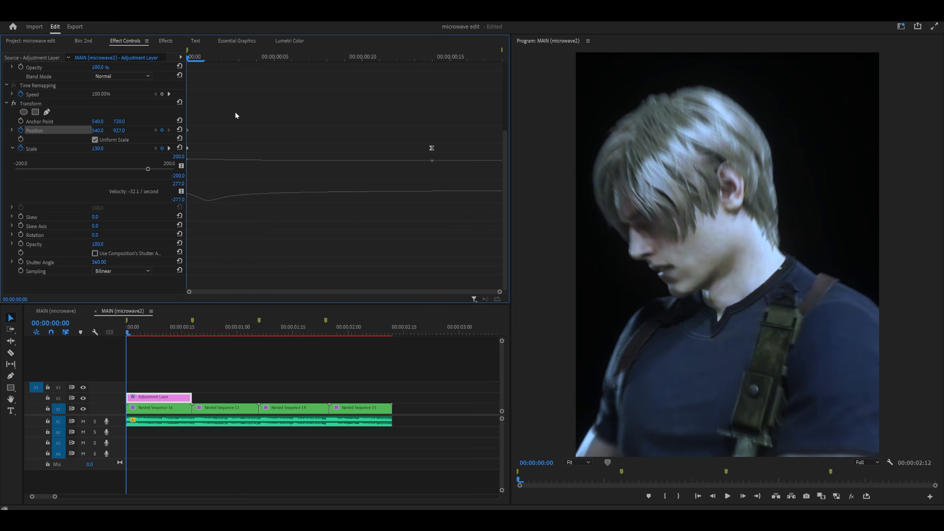
Add Transform position keyframes with a vertical value of 638 at frame 2 and the default 720 at frame 8.
{"action": "key", "text": "Right"}
{"action": "key", "text": "Right"}
{"action": "left_click_drag", "start_coordinate": [125, 132], "coordinate": [11, 131]}
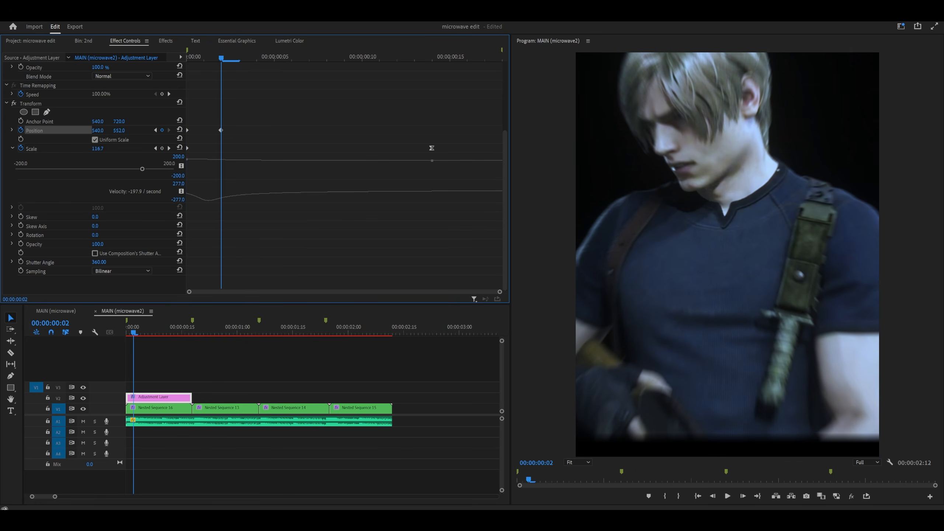
{"action": "left_click_drag", "start_coordinate": [121, 131], "coordinate": [154, 131]}
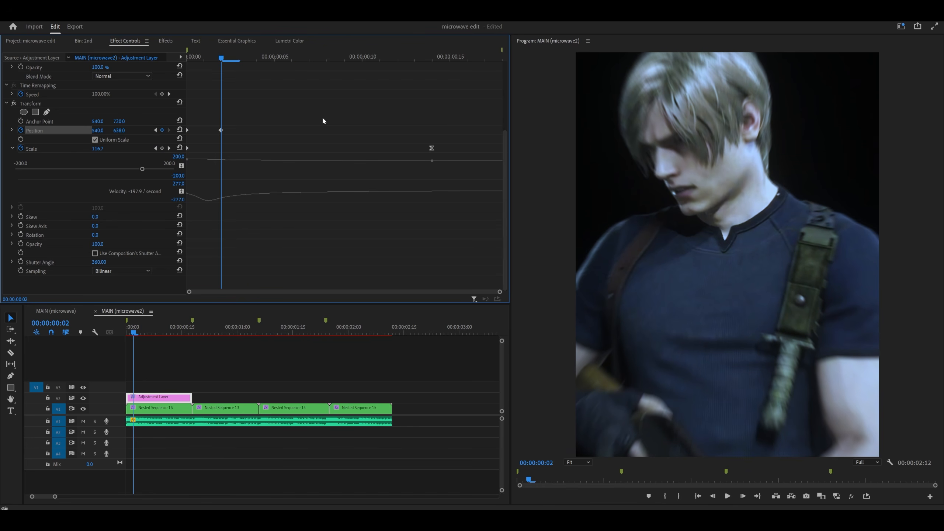
{"action": "key", "text": "space"}
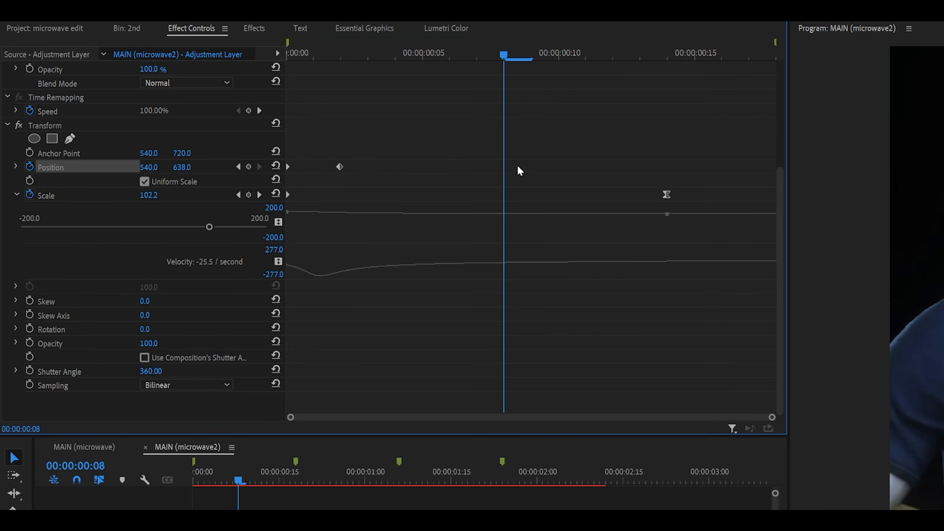
{"action": "left_click", "coordinate": [276, 167]}
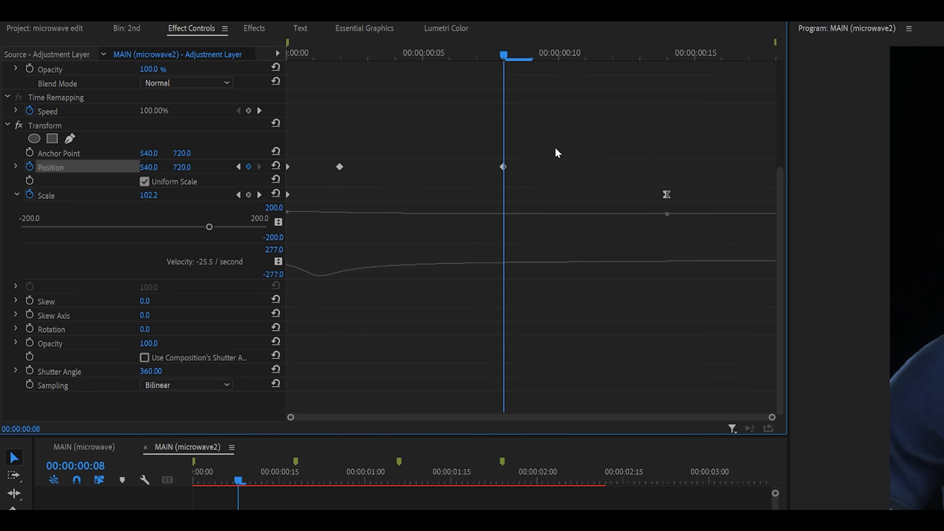
Set the spatial interpolation of all three Transform position keyframes to Linear.
{"action": "left_click_drag", "start_coordinate": [566, 144], "coordinate": [323, 175]}
{"action": "right_click", "coordinate": [340, 167]}
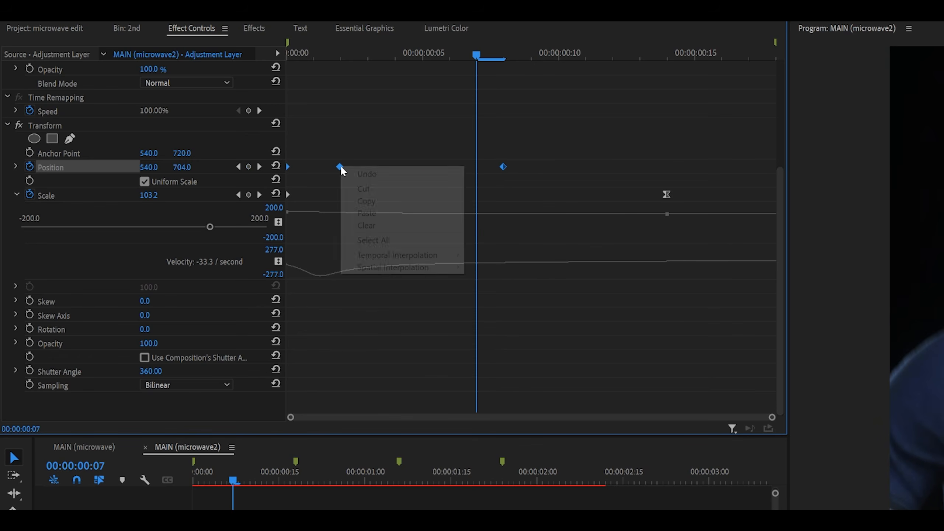
{"action": "mouse_move", "coordinate": [392, 270]}
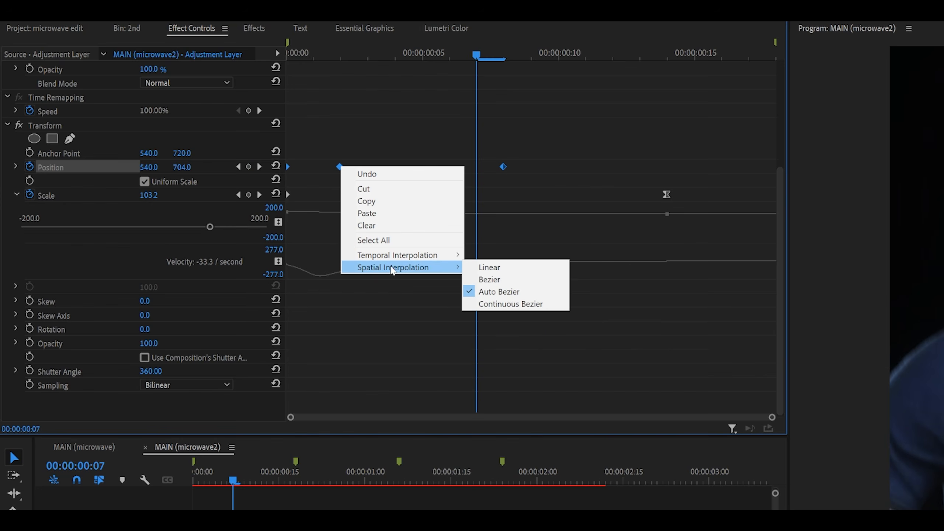
{"action": "left_click", "coordinate": [488, 267]}
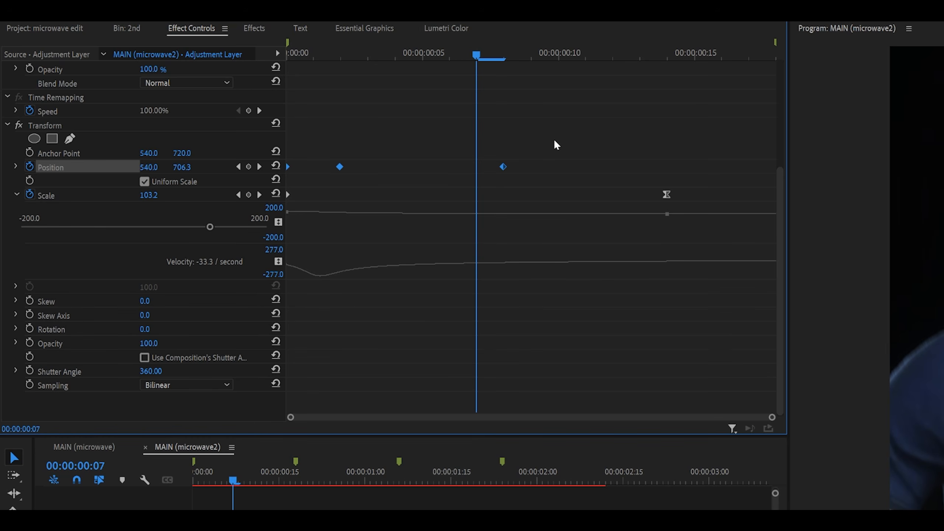
Apply Ease In temporal interpolation to the Transform position keyframes at frames 2 and 8.
{"action": "left_click_drag", "start_coordinate": [555, 139], "coordinate": [340, 175]}
{"action": "right_click", "coordinate": [339, 174]}
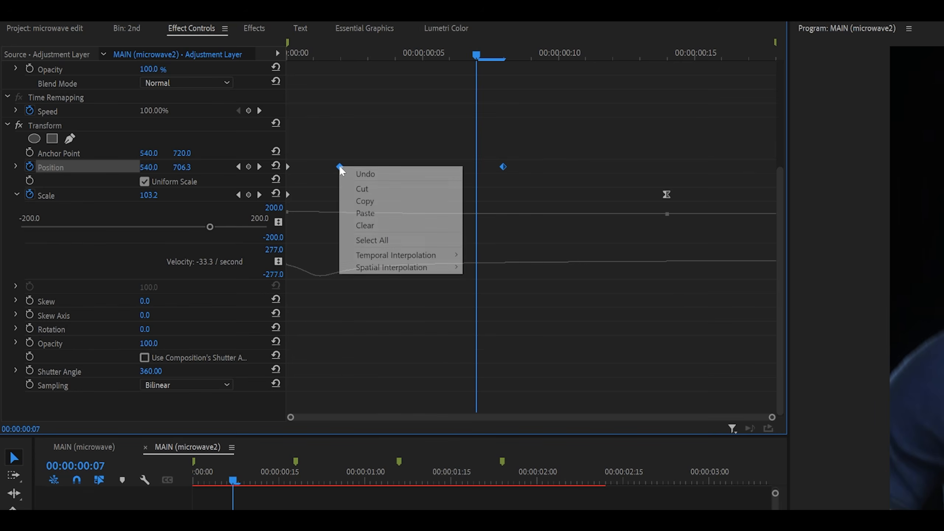
{"action": "mouse_move", "coordinate": [395, 257]}
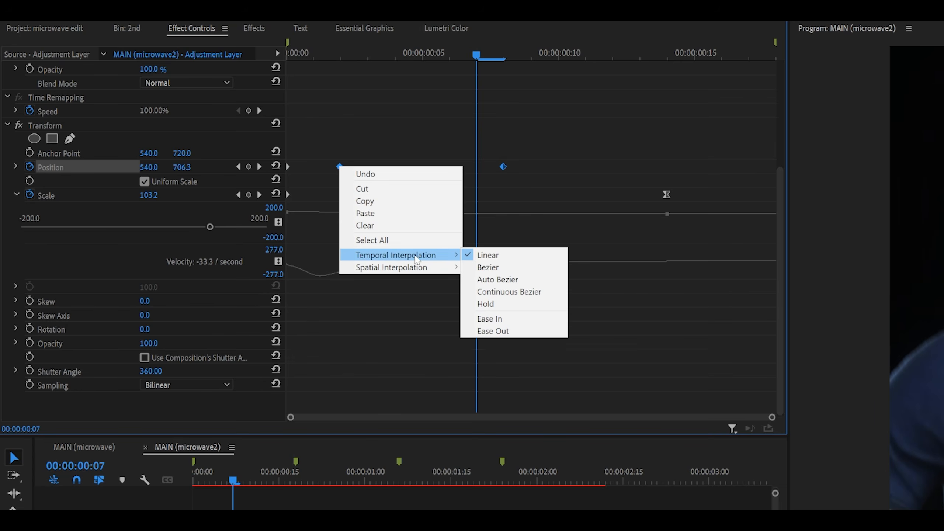
{"action": "left_click", "coordinate": [493, 322]}
{"action": "left_click", "coordinate": [400, 121]}
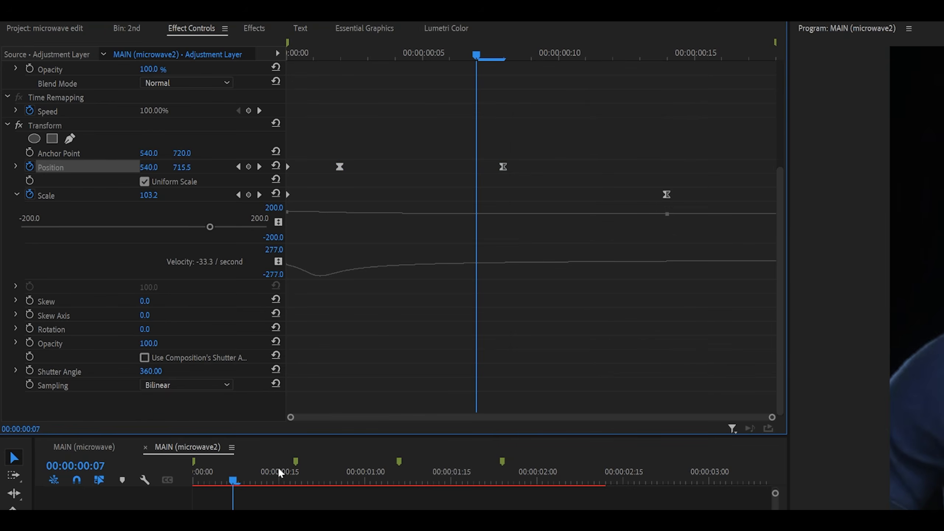
Play back the first clip's Transform shake from the start of the sequence.
{"action": "left_click_drag", "start_coordinate": [235, 480], "coordinate": [194, 481]}
{"action": "left_click", "coordinate": [246, 498]}
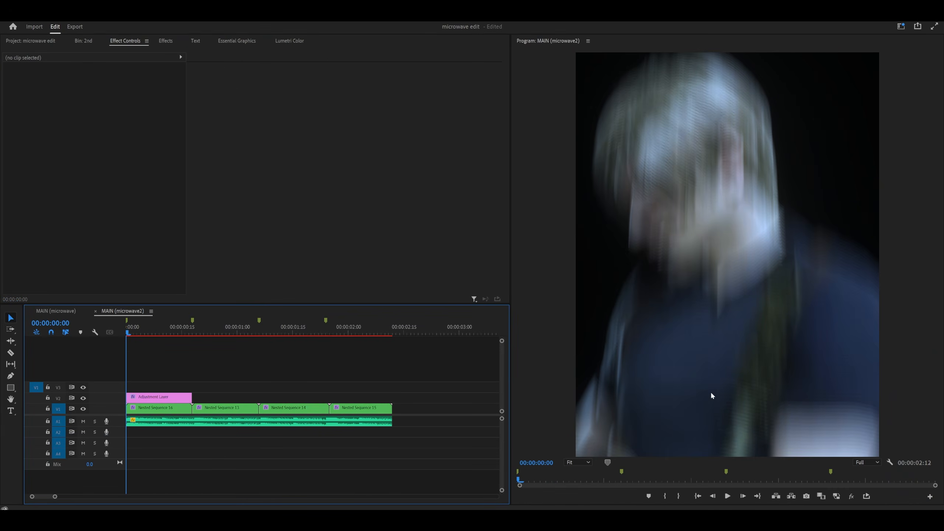
{"action": "key", "text": "space"}
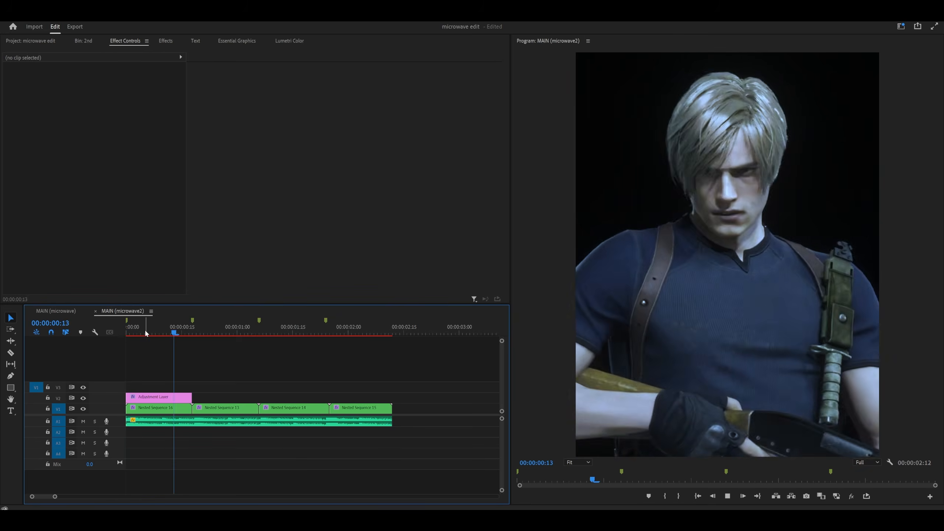
{"action": "left_click_drag", "start_coordinate": [149, 332], "coordinate": [126, 333]}
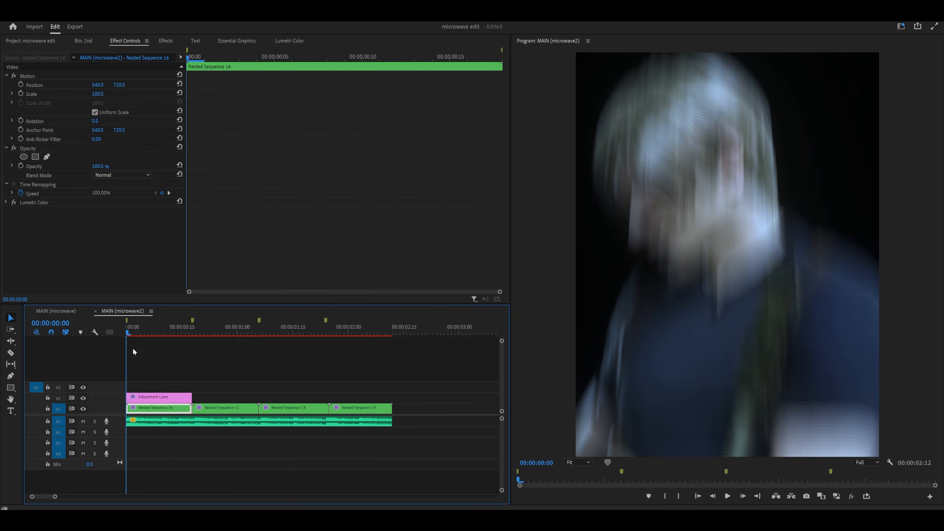
Try a duplicate of the adjustment layer over Nested Sequence 13 and preview the cut between the two clips.
{"action": "left_click", "coordinate": [145, 366]}
{"action": "left_click_drag", "start_coordinate": [141, 398], "coordinate": [207, 400]}
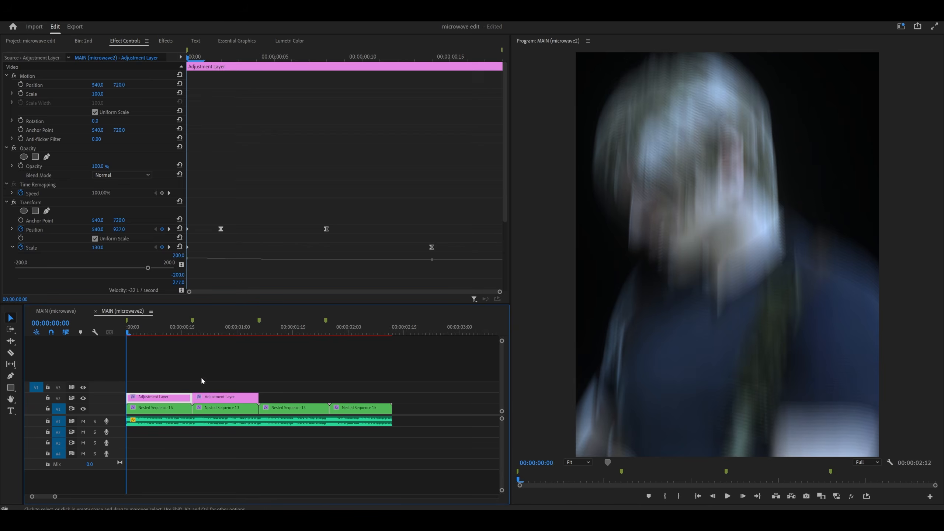
{"action": "left_click", "coordinate": [201, 377]}
{"action": "left_click", "coordinate": [177, 331]}
{"action": "key", "text": "space"}
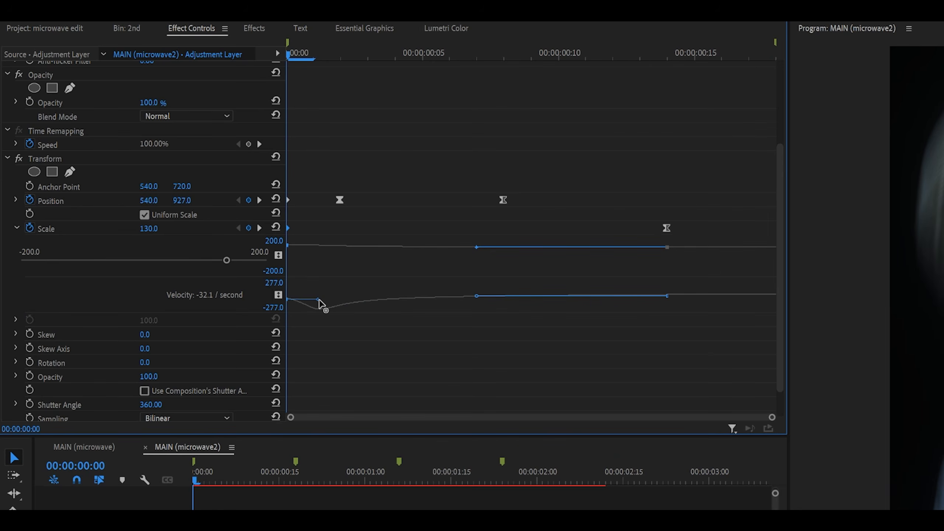
Shorten and steepen the first Scale keyframe's velocity handle to a starting velocity of about -240.6 per second.
{"action": "key", "text": "Right"}
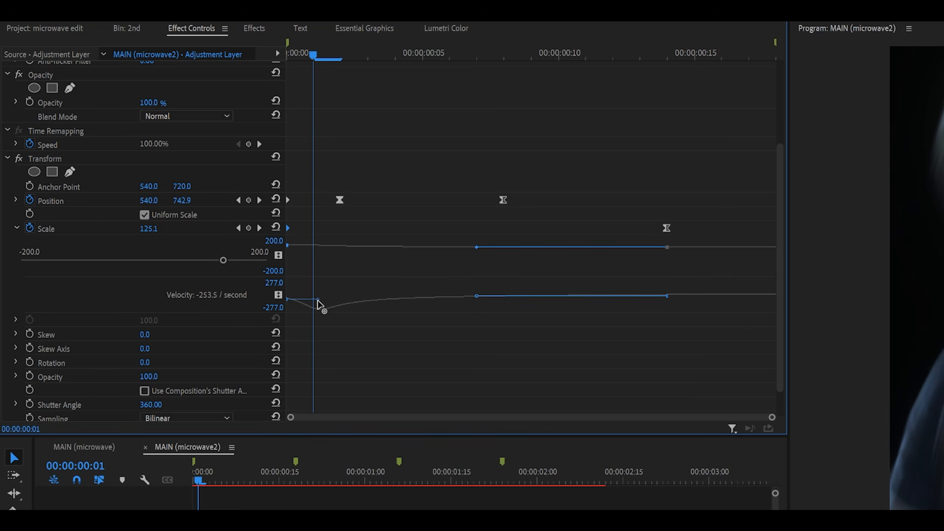
{"action": "left_click_drag", "start_coordinate": [319, 300], "coordinate": [294, 308]}
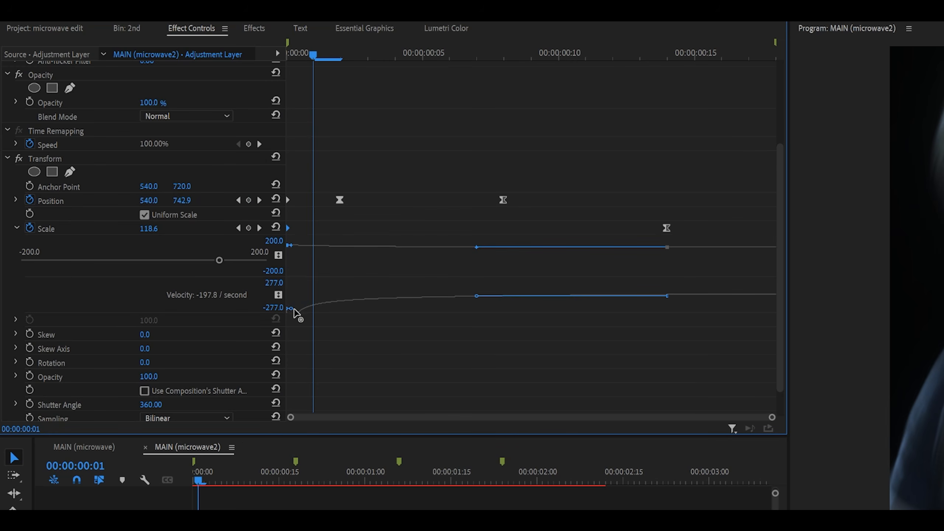
{"action": "left_click", "coordinate": [366, 153]}
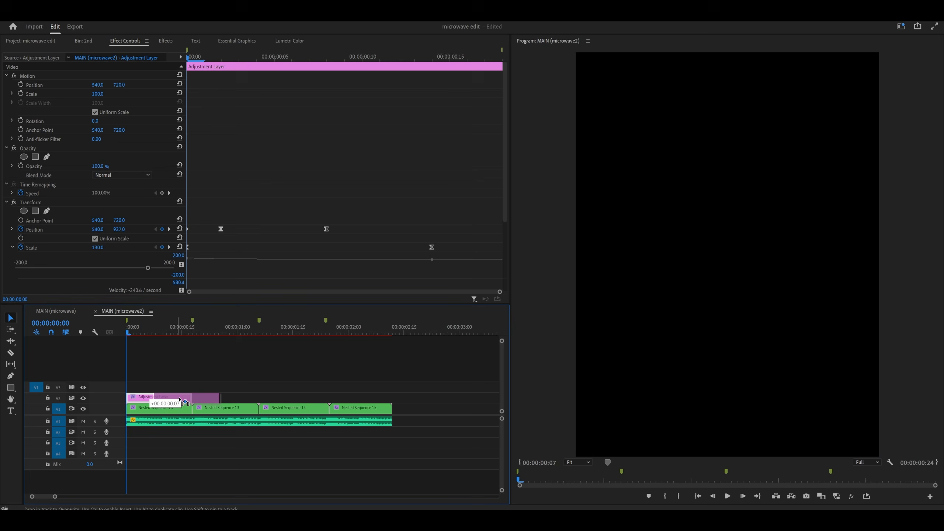
Try the re-eased adjustment layer as a duplicate over Nested Sequence 13 and replay the cut around frame 18.
{"action": "left_click_drag", "start_coordinate": [180, 398], "coordinate": [217, 399]}
{"action": "left_click", "coordinate": [184, 365]}
{"action": "key", "text": "space"}
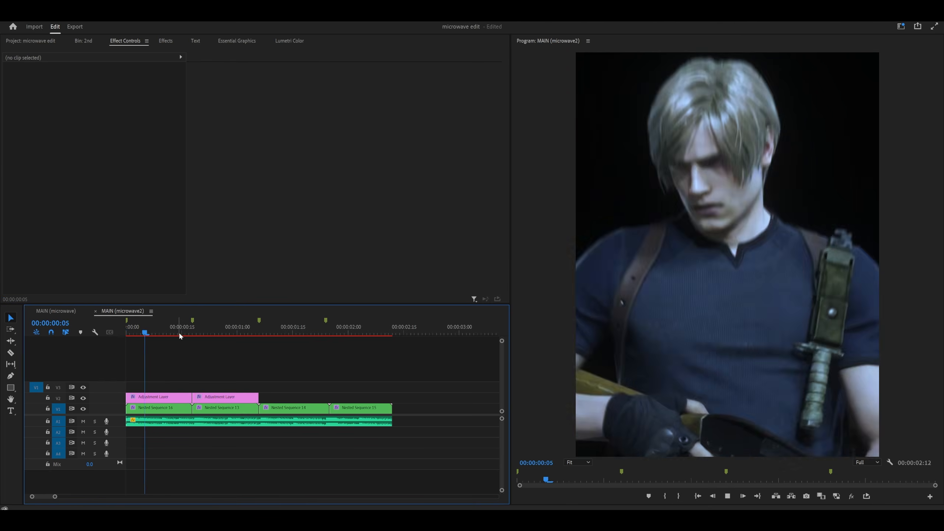
{"action": "left_click", "coordinate": [190, 333]}
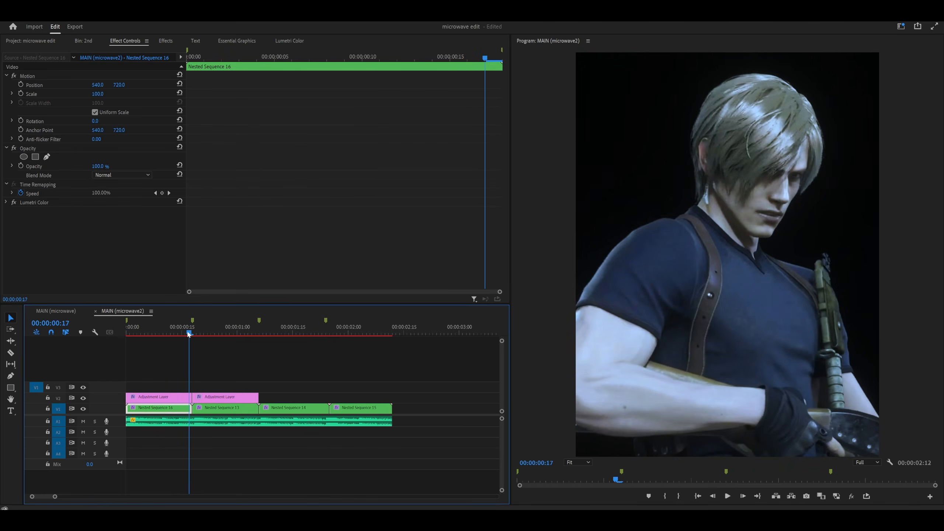
{"action": "left_click", "coordinate": [172, 333]}
{"action": "key", "text": "space"}
{"action": "left_click", "coordinate": [172, 333]}
{"action": "key", "text": "space"}
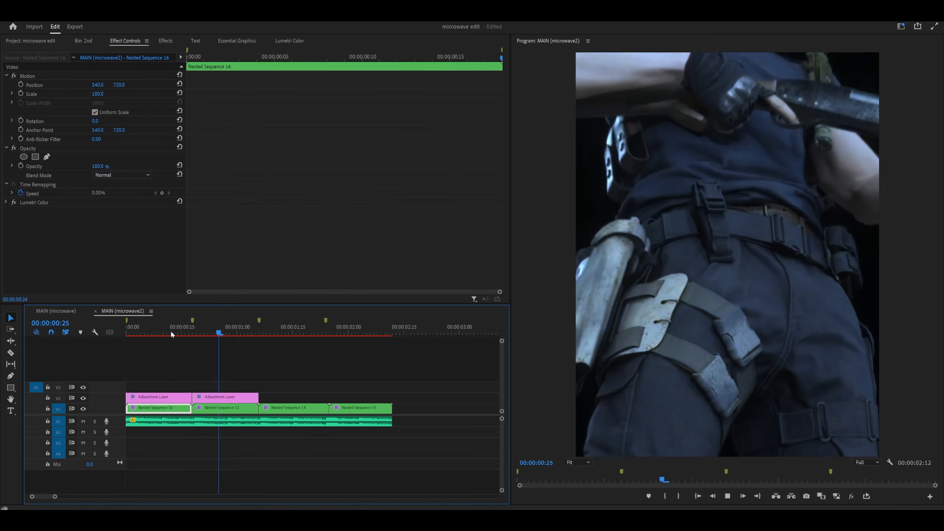
{"action": "left_click_drag", "start_coordinate": [171, 333], "coordinate": [189, 338]}
Examine the adjustment layers in the MAIN (microwave) sequence, and scrub through the first clip of MAIN (microwave2) for comparison.
{"action": "left_click", "coordinate": [72, 309]}
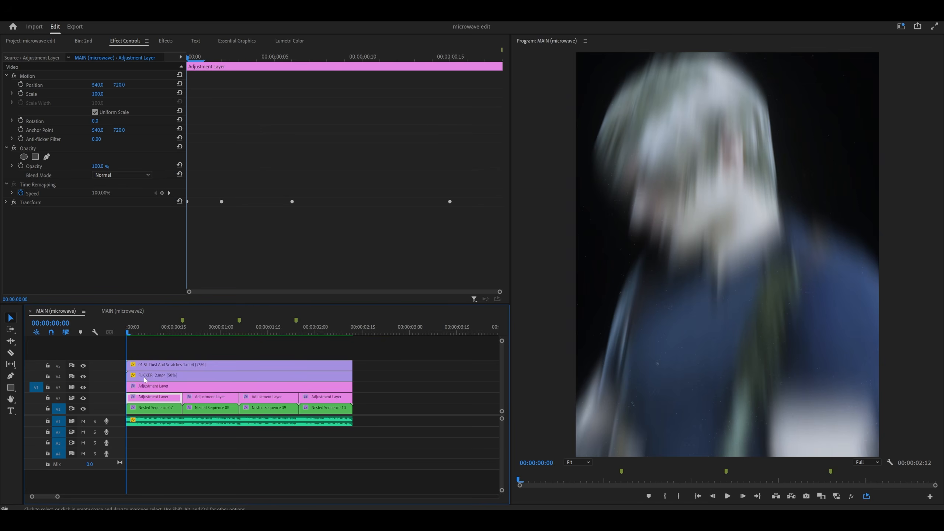
{"action": "left_click", "coordinate": [198, 397]}
{"action": "left_click", "coordinate": [165, 400]}
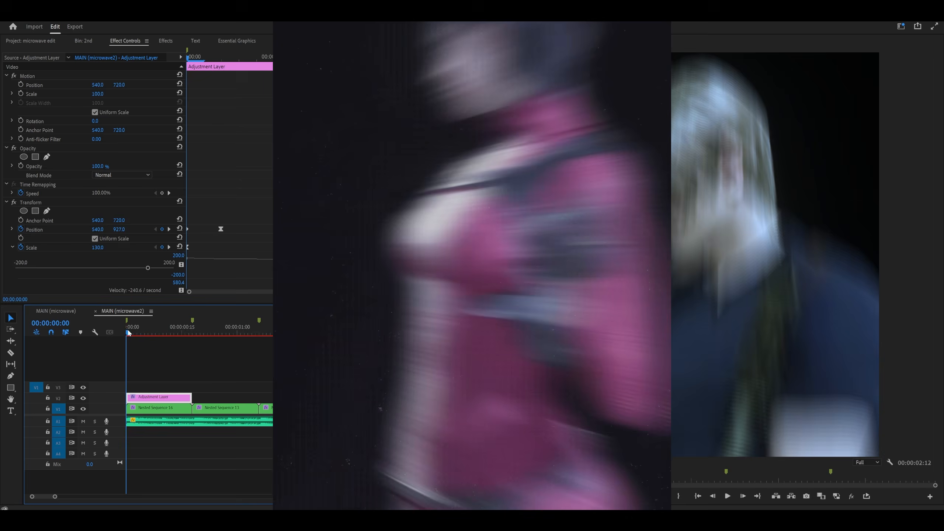
{"action": "left_click_drag", "start_coordinate": [127, 328], "coordinate": [160, 331]}
{"action": "left_click", "coordinate": [163, 411]}
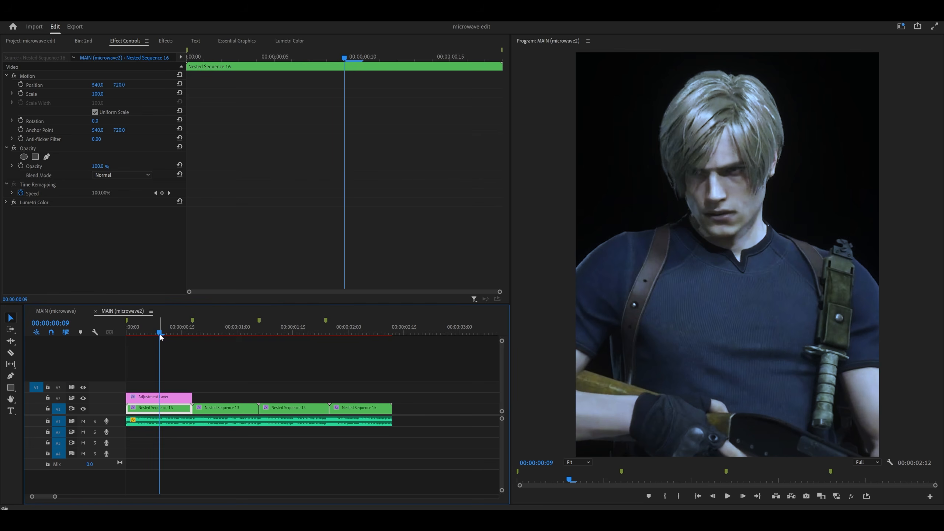
Duplicate the first adjustment layer over Nested Sequence 14, starting at 00:00:01:06.
{"action": "left_click_drag", "start_coordinate": [161, 335], "coordinate": [258, 348]}
{"action": "left_click", "coordinate": [319, 359]}
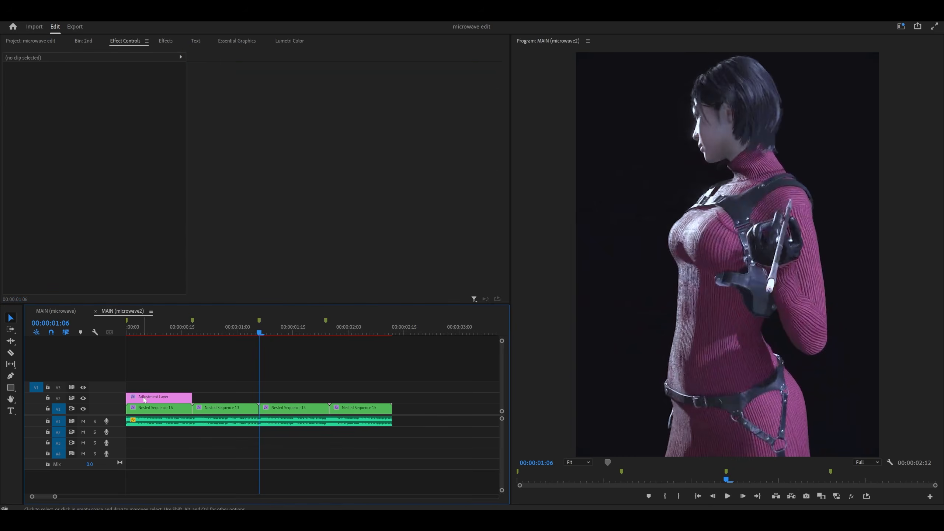
{"action": "left_click_drag", "start_coordinate": [142, 397], "coordinate": [276, 397]}
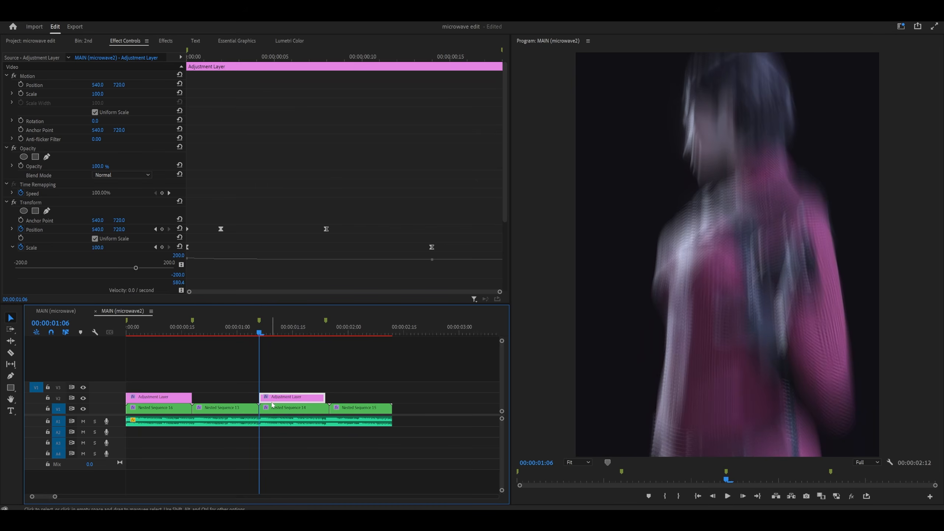
{"action": "left_click", "coordinate": [35, 203]}
{"action": "key", "text": "Delete"}
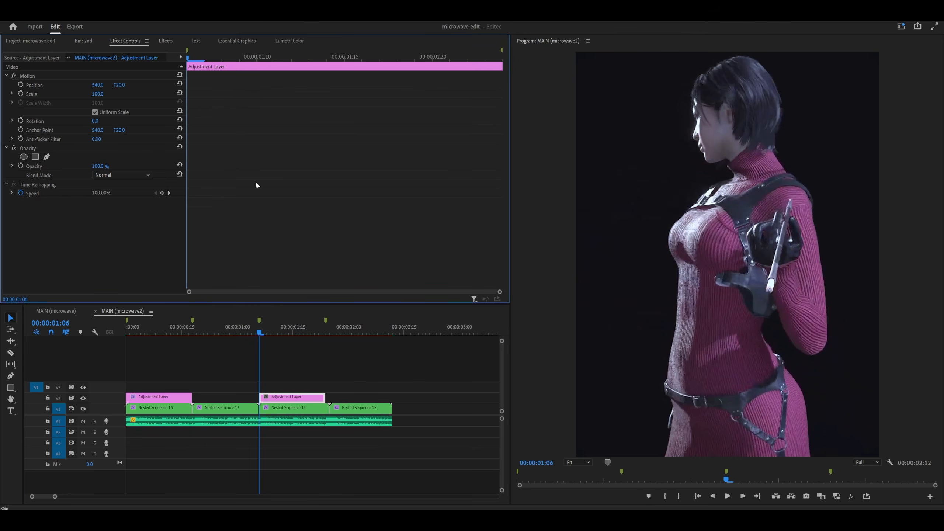
{"action": "key", "text": "ctrl+z"}
Delete the copied layer's Transform position keyframes and add a start keyframe with a horizontal value of 641.
{"action": "scroll", "coordinate": [256, 182], "scroll_direction": "down", "scroll_amount": 3}
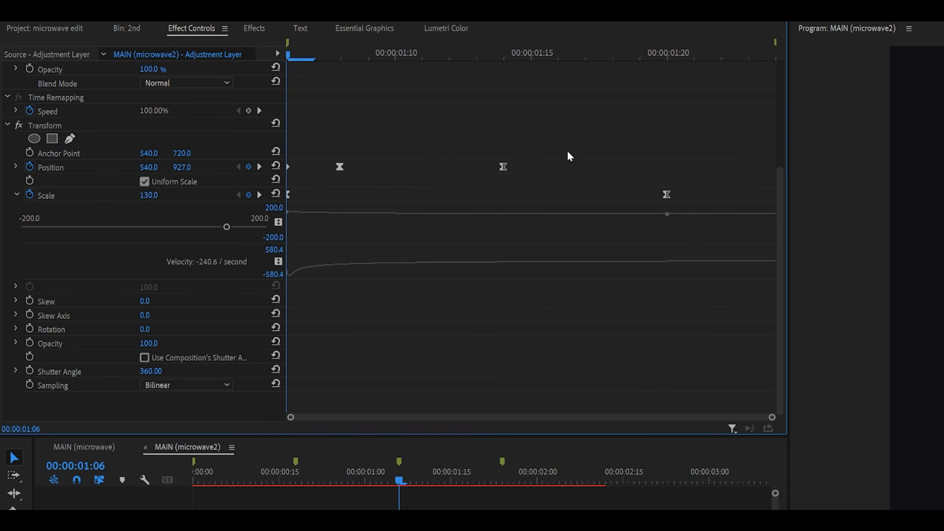
{"action": "left_click_drag", "start_coordinate": [565, 147], "coordinate": [279, 178]}
{"action": "key", "text": "Delete"}
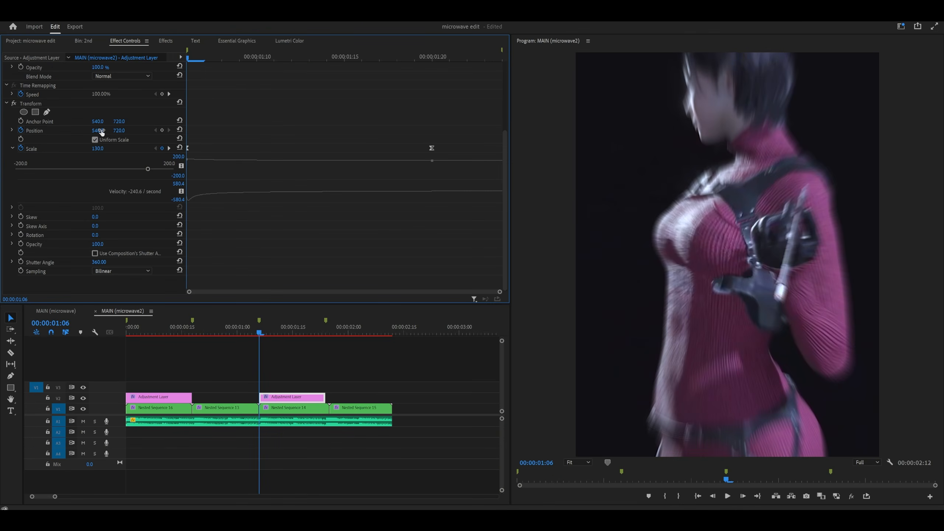
{"action": "left_click", "coordinate": [98, 130]}
{"action": "type", "text": "640"}
{"action": "key", "text": "Return"}
Add Transform position keyframes with a horizontal value of about 481 at 00:00:01:08 and the default 540 at 00:00:01:14.
{"action": "left_click_drag", "start_coordinate": [98, 131], "coordinate": [41, 131]}
{"action": "key", "text": "Right"}
{"action": "key", "text": "Right"}
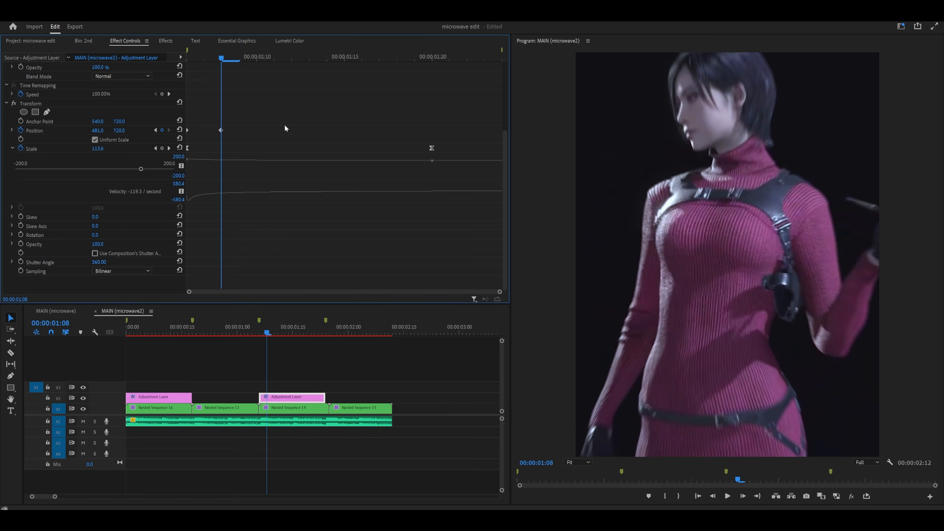
{"action": "key", "text": "space"}
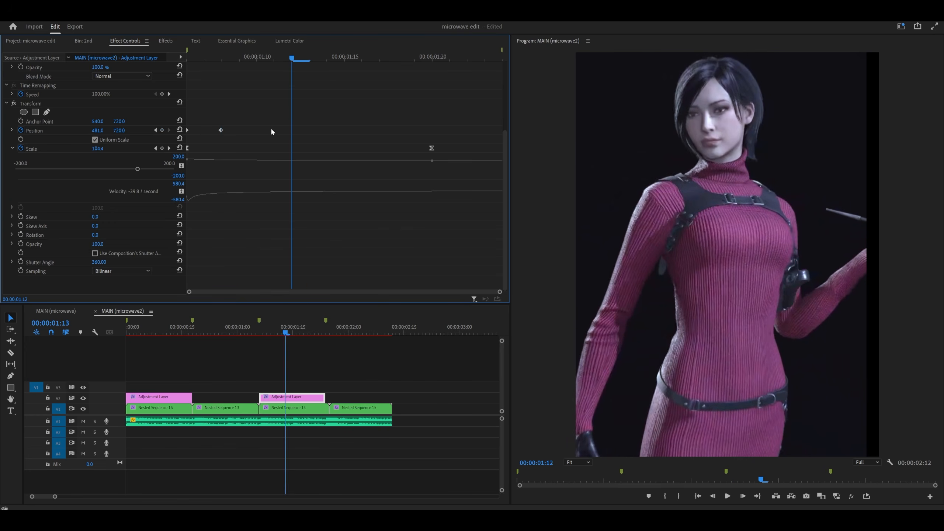
{"action": "left_click", "coordinate": [181, 130]}
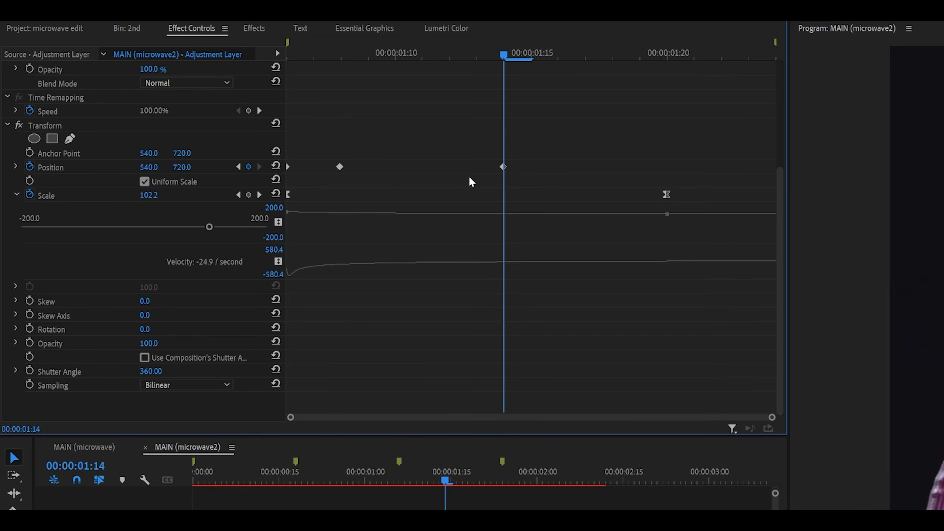
Set the spatial interpolation of the copied layer's three Transform position keyframes to Linear.
{"action": "left_click_drag", "start_coordinate": [538, 151], "coordinate": [262, 181]}
{"action": "right_click", "coordinate": [340, 167]}
{"action": "mouse_move", "coordinate": [406, 269]}
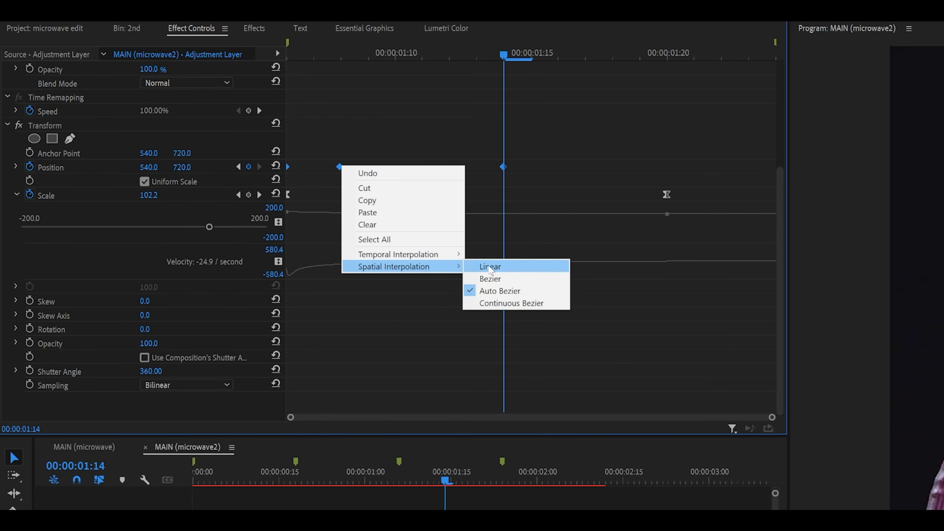
{"action": "left_click", "coordinate": [490, 267]}
{"action": "left_click", "coordinate": [549, 156]}
Apply Ease In temporal interpolation to the Transform position keyframes at 00:00:01:08 and 00:00:01:14.
{"action": "left_click_drag", "start_coordinate": [550, 143], "coordinate": [405, 171]}
{"action": "left_click_drag", "start_coordinate": [331, 176], "coordinate": [335, 174]}
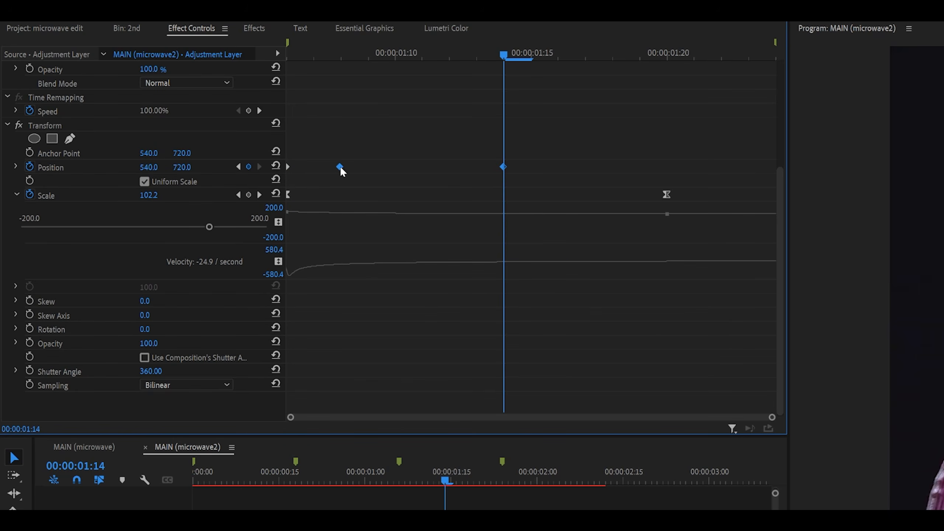
{"action": "right_click", "coordinate": [341, 167]}
{"action": "mouse_move", "coordinate": [411, 256]}
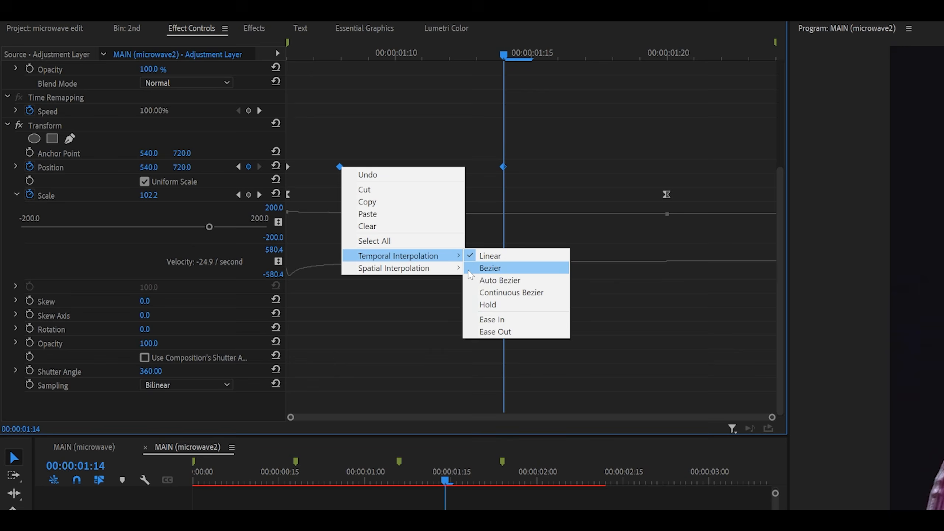
{"action": "left_click", "coordinate": [492, 320]}
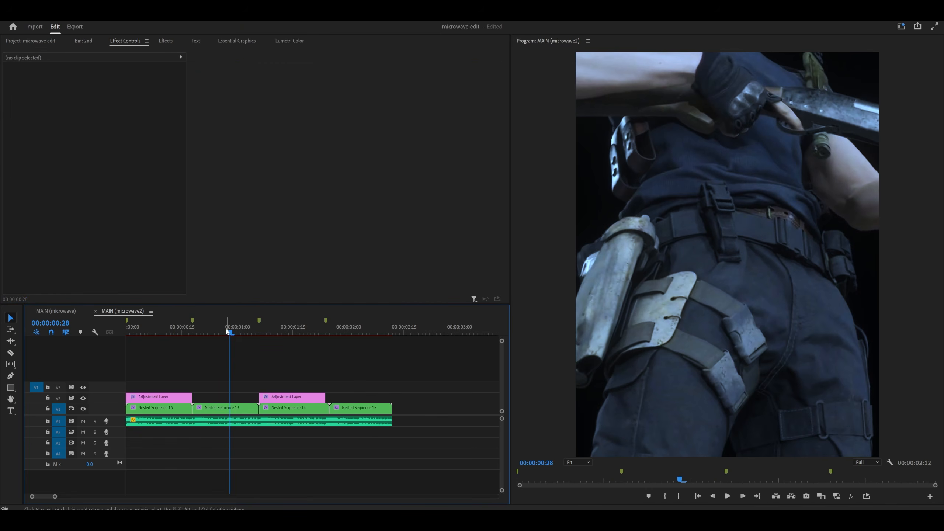
Play back the cut into Nested Sequence 14 and review its adjustment layer's Transform keyframes.
{"action": "key", "text": "space"}
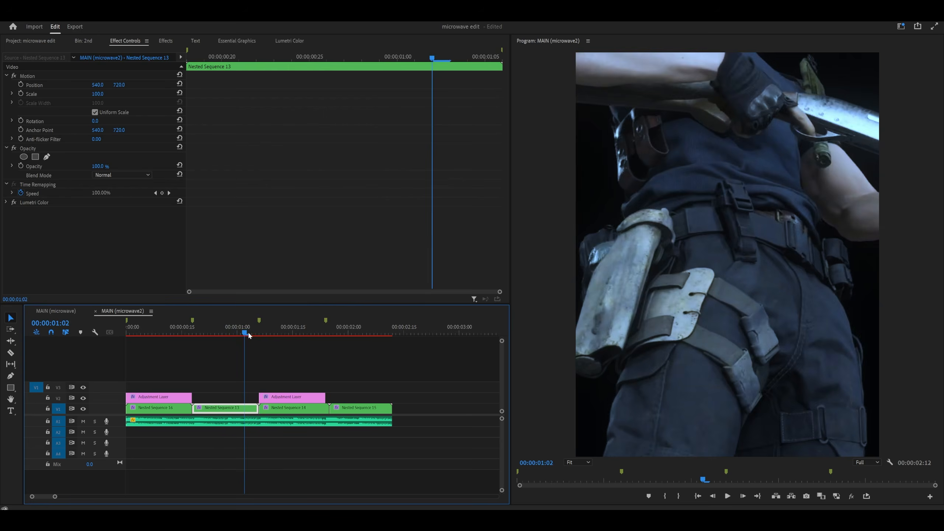
{"action": "key", "text": "space"}
{"action": "left_click", "coordinate": [256, 334]}
{"action": "left_click_drag", "start_coordinate": [256, 334], "coordinate": [259, 334]}
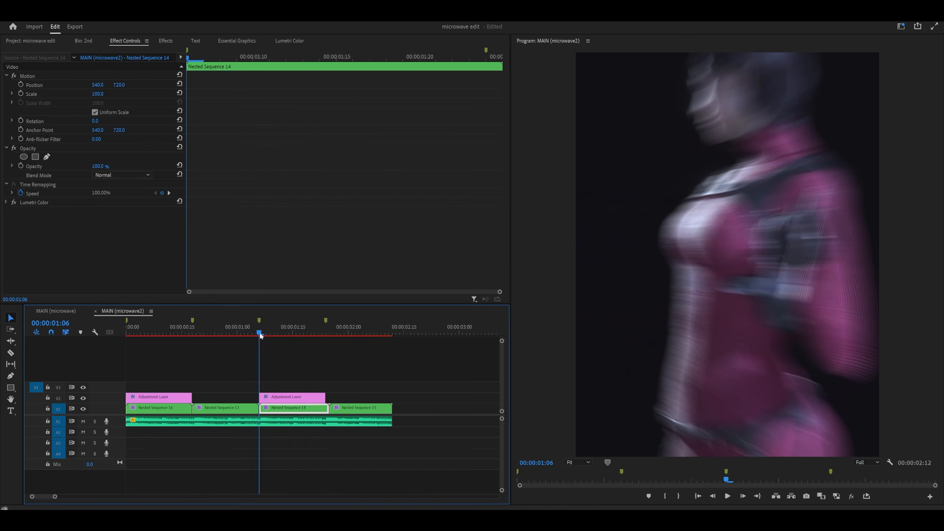
{"action": "left_click", "coordinate": [274, 397]}
{"action": "scroll", "coordinate": [284, 187], "scroll_direction": "down", "scroll_amount": 3}
{"action": "scroll", "coordinate": [284, 186], "scroll_direction": "up", "scroll_amount": 3}
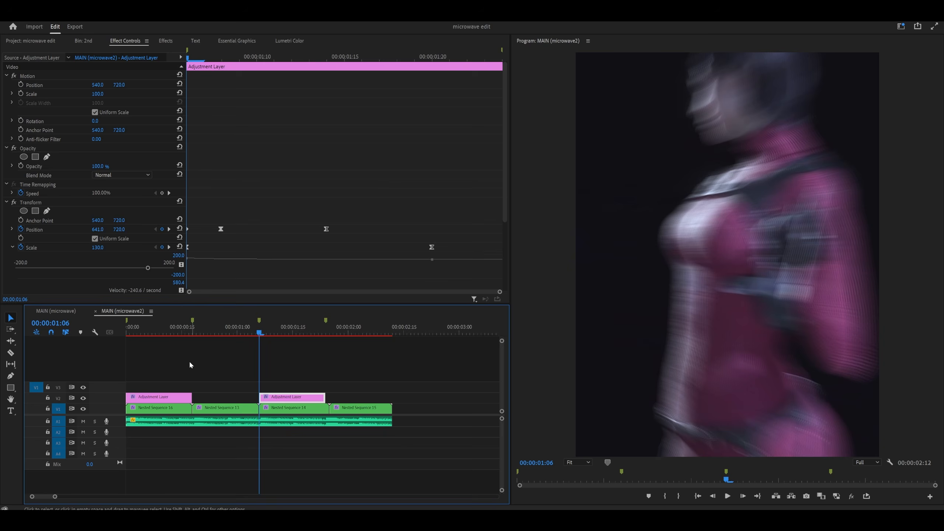
Duplicate the first adjustment layer over Nested Sequence 13, between the two existing adjustment layers.
{"action": "left_click", "coordinate": [171, 331]}
{"action": "left_click", "coordinate": [178, 352]}
{"action": "left_click", "coordinate": [168, 398]}
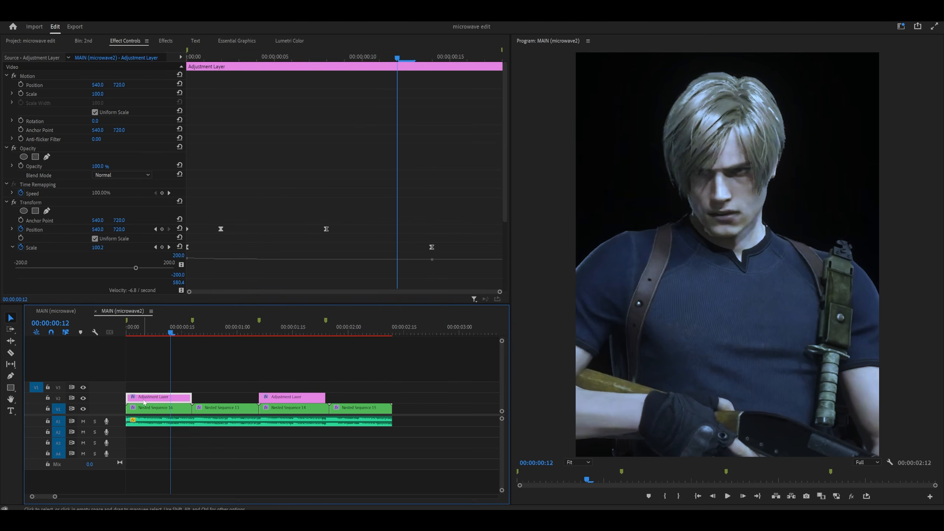
{"action": "left_click_drag", "start_coordinate": [146, 401], "coordinate": [211, 402]}
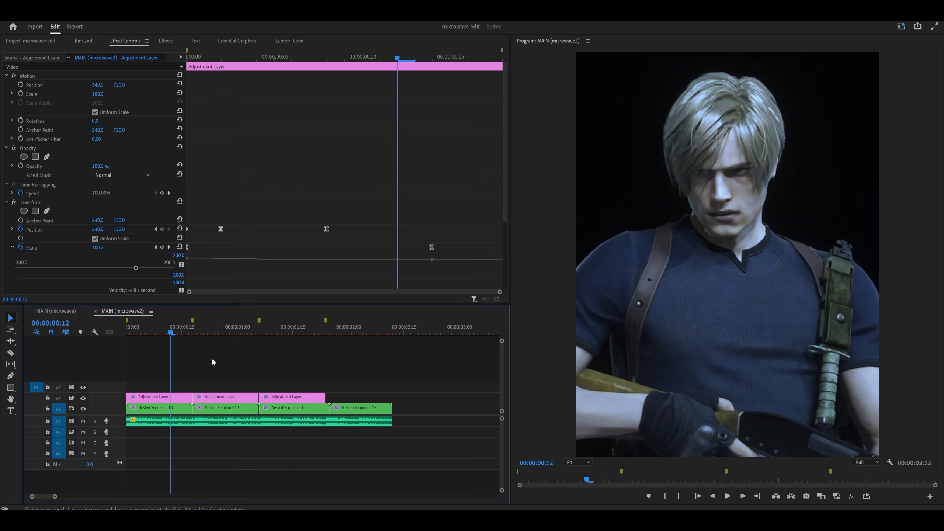
{"action": "left_click", "coordinate": [213, 361]}
{"action": "scroll", "coordinate": [214, 366], "scroll_direction": "up", "scroll_amount": 2}
{"action": "left_click", "coordinate": [246, 396]}
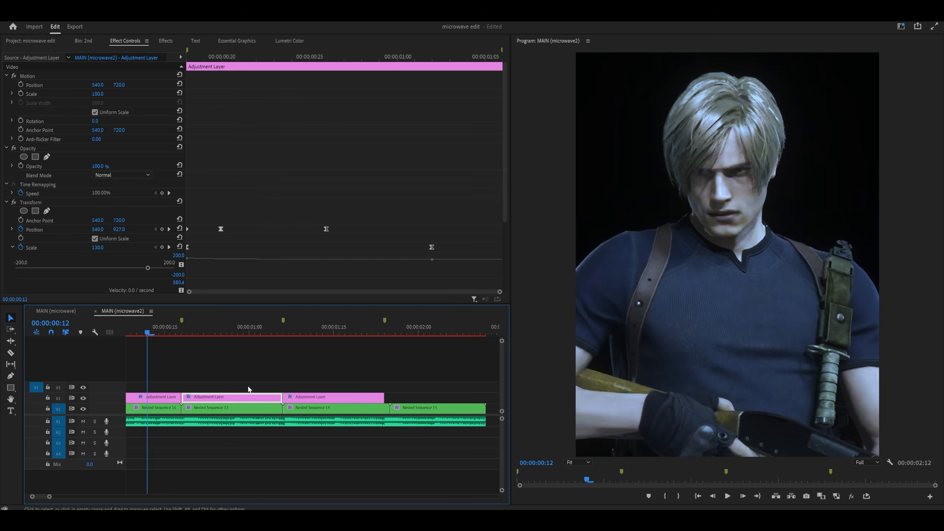
{"action": "mouse_move", "coordinate": [268, 397]}
{"action": "left_mouse_down"}
{"action": "mouse_move", "coordinate": [269, 387]}
{"action": "mouse_move", "coordinate": [263, 398]}
{"action": "left_mouse_up"}
Extend the third adjustment layer to the end of Nested Sequence 14, closing the gap before Nested Sequence 15.
{"action": "left_click", "coordinate": [300, 376]}
{"action": "scroll", "coordinate": [245, 408], "scroll_direction": "down", "scroll_amount": 2}
{"action": "scroll", "coordinate": [363, 379], "scroll_direction": "up", "scroll_amount": 2}
{"action": "left_click", "coordinate": [320, 397]}
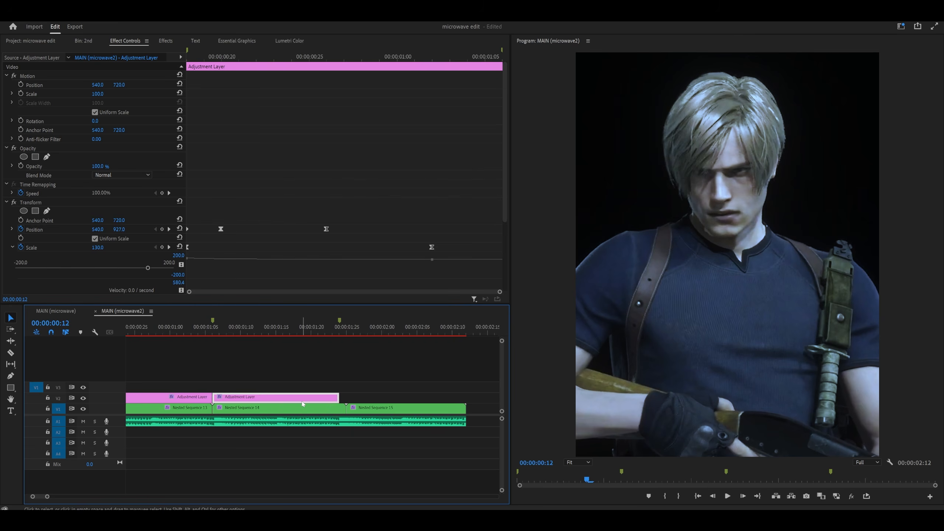
{"action": "left_click", "coordinate": [303, 331]}
{"action": "scroll", "coordinate": [342, 275], "scroll_direction": "down", "scroll_amount": 5}
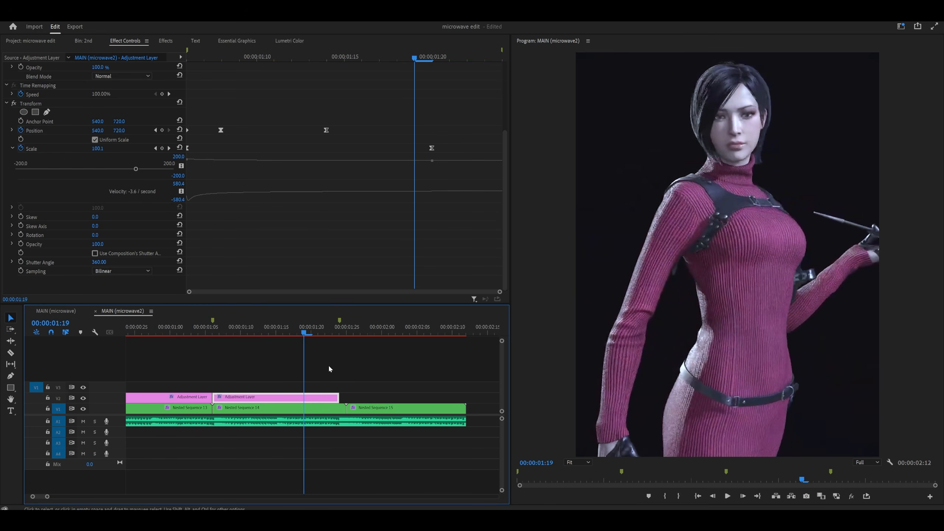
{"action": "key", "text": "Right"}
{"action": "key", "text": "Right"}
{"action": "key", "text": "Right"}
{"action": "key", "text": "Left"}
{"action": "key", "text": "Right"}
{"action": "key", "text": "Left"}
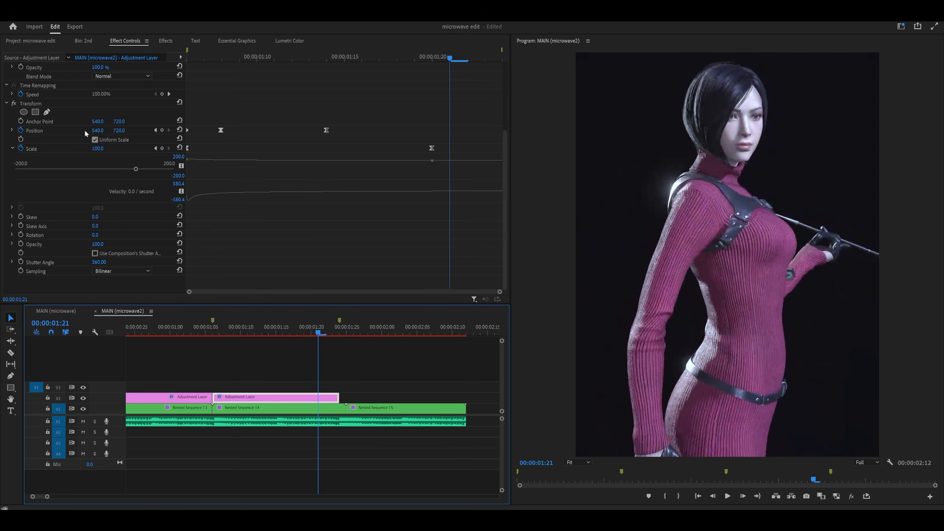
{"action": "left_click_drag", "start_coordinate": [333, 397], "coordinate": [346, 396]}
Duplicate the adjustment layer over Nested Sequence 15 and trim it to the end of that clip.
{"action": "scroll", "coordinate": [191, 401], "scroll_direction": "down", "scroll_amount": 3}
{"action": "left_click_drag", "start_coordinate": [159, 400], "coordinate": [294, 399]}
{"action": "left_click", "coordinate": [358, 328]}
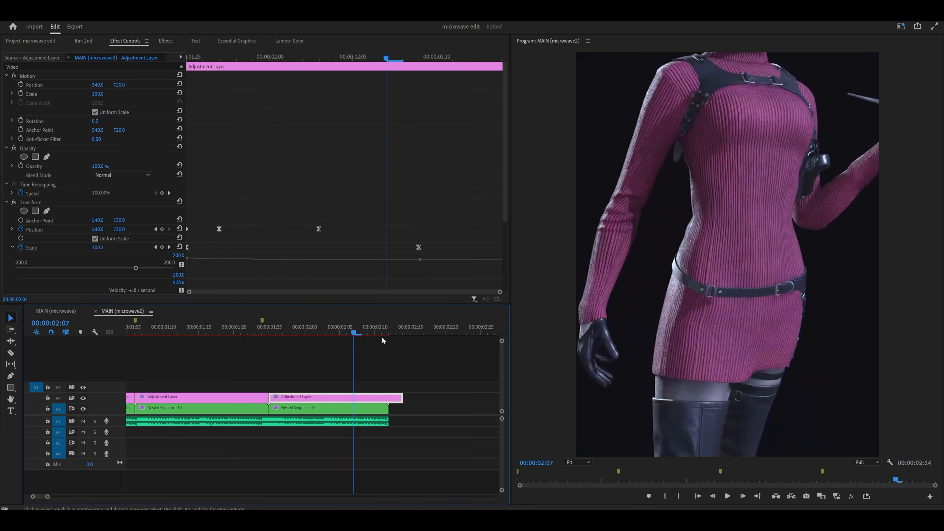
{"action": "left_click_drag", "start_coordinate": [403, 396], "coordinate": [394, 400]}
{"action": "scroll", "coordinate": [424, 371], "scroll_direction": "down", "scroll_amount": 3}
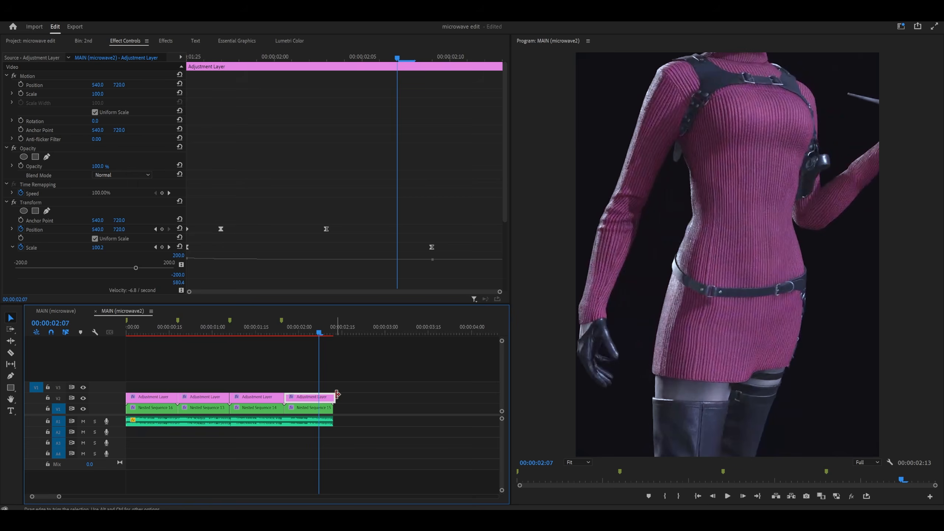
Play back the sequence with all four adjustment layers and return to its start.
{"action": "left_click", "coordinate": [141, 331]}
{"action": "key", "text": "space"}
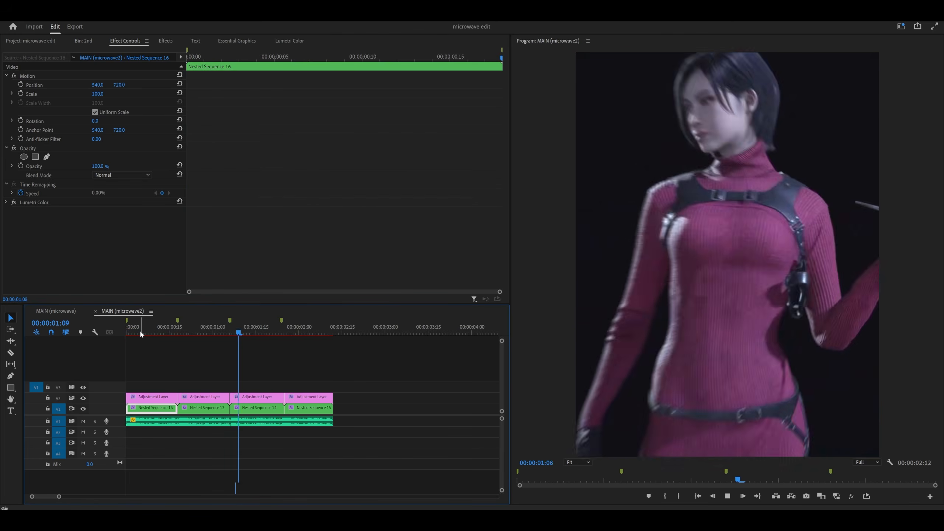
{"action": "left_click_drag", "start_coordinate": [141, 331], "coordinate": [116, 332]}
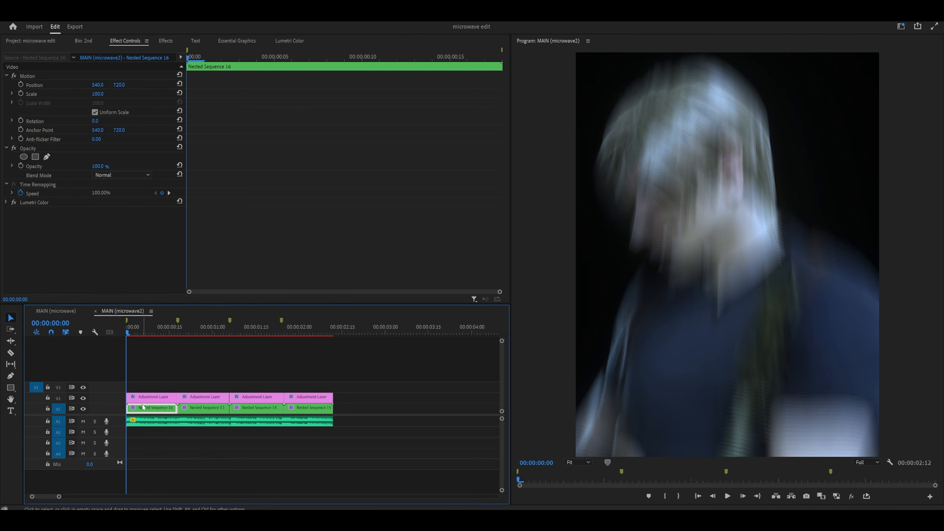
Enable Lumetri Color Exposure keyframing at the start of Nested Sequence 16 and set the Exposure to 2.
{"action": "left_click", "coordinate": [7, 203]}
{"action": "scroll", "coordinate": [267, 222], "scroll_direction": "down", "scroll_amount": 5}
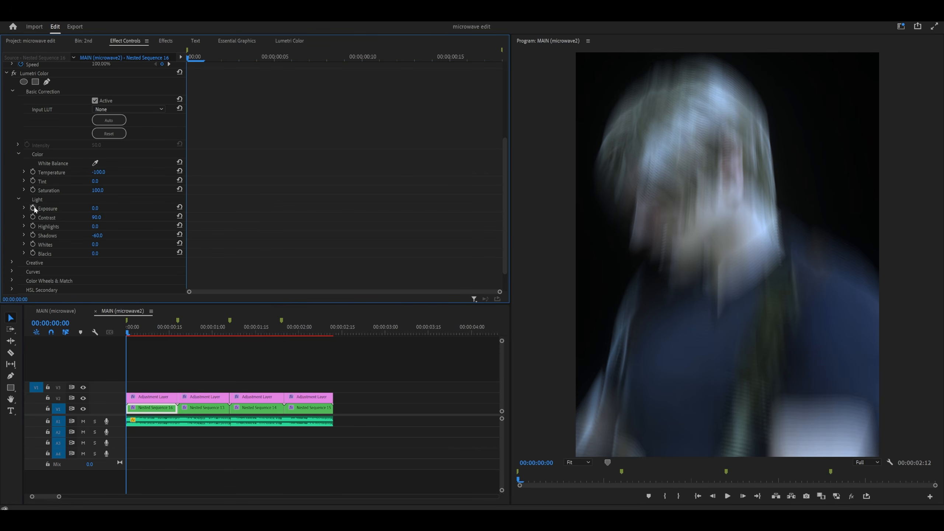
{"action": "left_click", "coordinate": [33, 208]}
{"action": "left_click", "coordinate": [97, 208]}
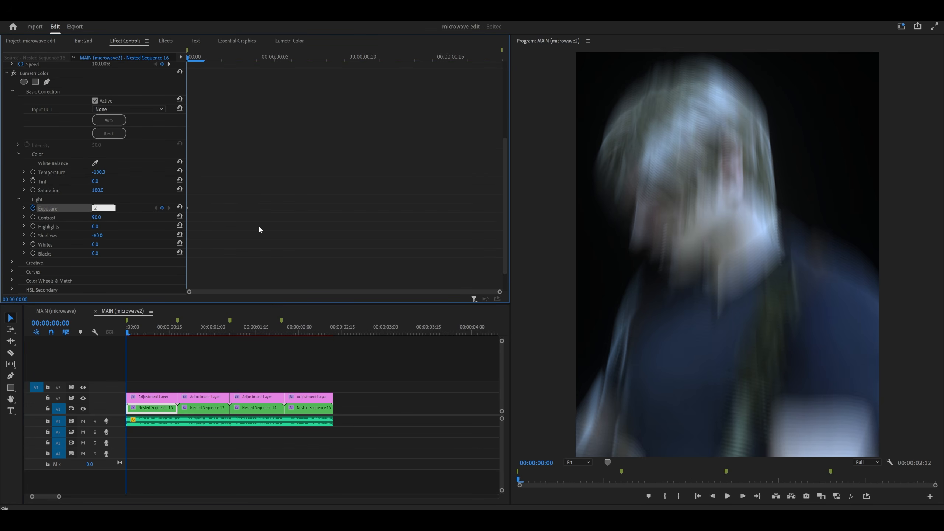
{"action": "key", "text": "Return"}
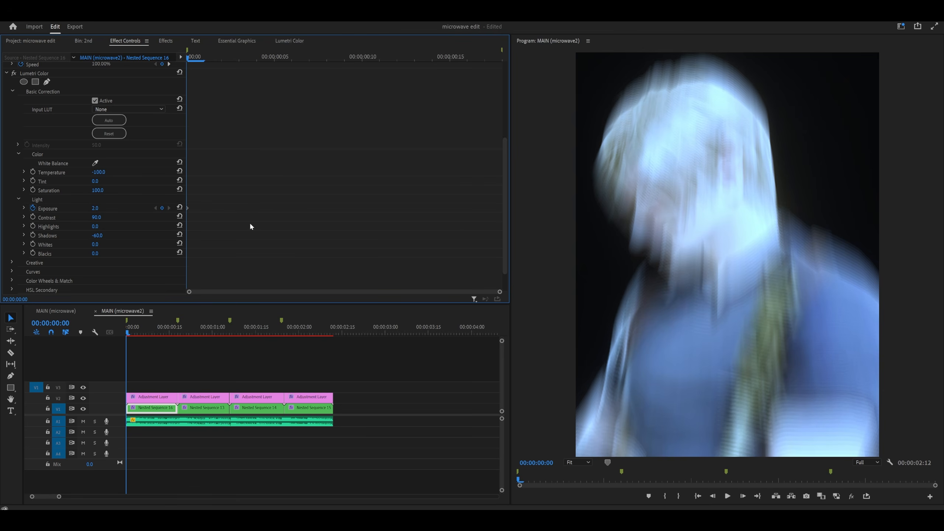
Add an Exposure keyframe of 0 at 00:00:00:10 on Nested Sequence 16, ease it, and save the project.
{"action": "key", "text": "shift+Right"}
{"action": "key", "text": "shift+Right"}
{"action": "key", "text": "shift+Right"}
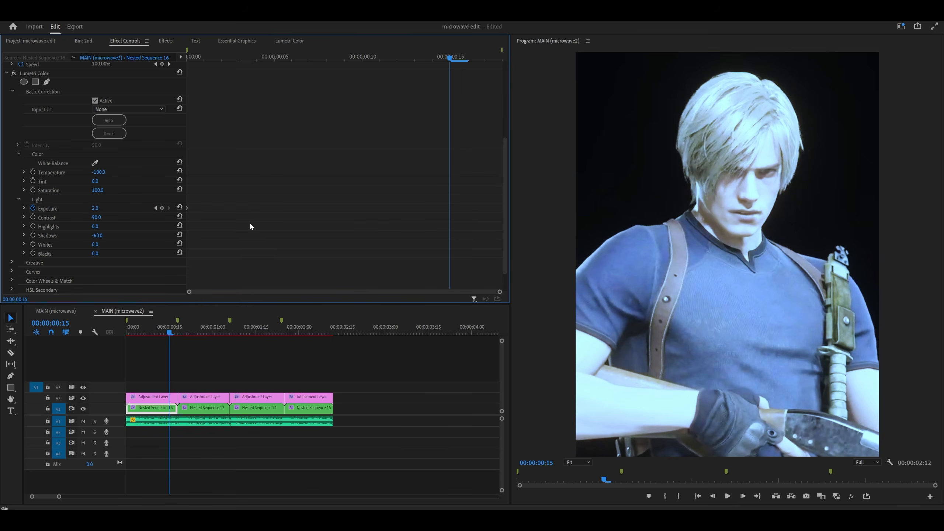
{"action": "scroll", "coordinate": [250, 225], "scroll_direction": "down", "scroll_amount": 1}
{"action": "key", "text": "ctrl+s"}
{"action": "key", "text": "shift+Left"}
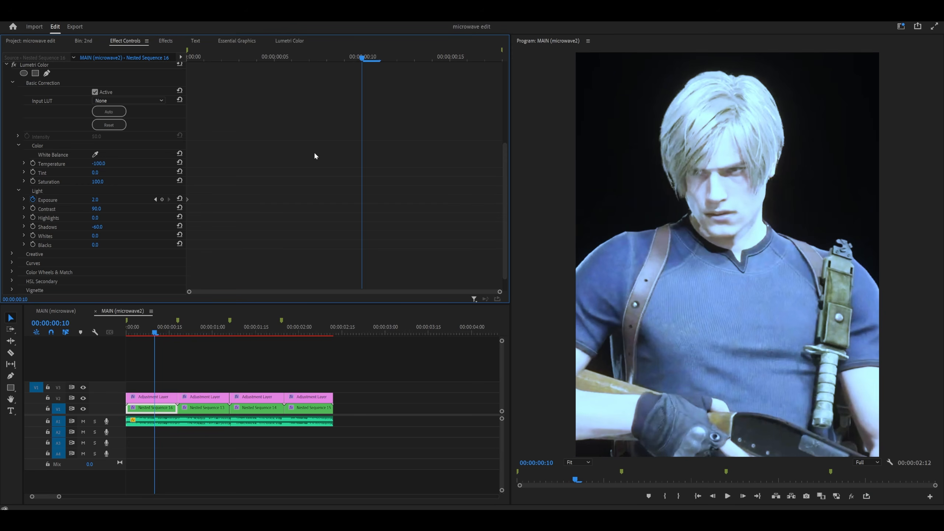
{"action": "left_click", "coordinate": [180, 200]}
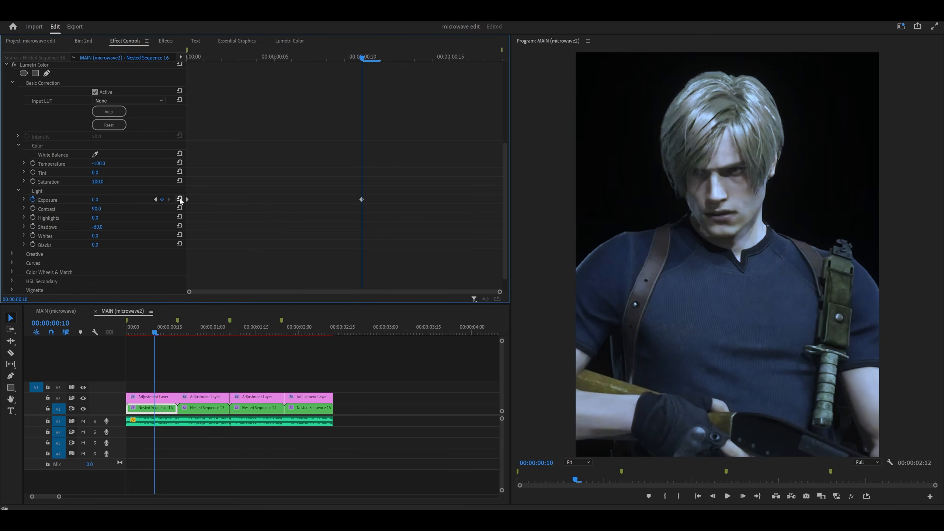
{"action": "right_click", "coordinate": [363, 201]}
{"action": "left_click", "coordinate": [377, 297]}
{"action": "key", "text": "ctrl+s"}
Play back the opening clip to check the exposure flash.
{"action": "left_click_drag", "start_coordinate": [156, 331], "coordinate": [126, 331]}
{"action": "key", "text": "space"}
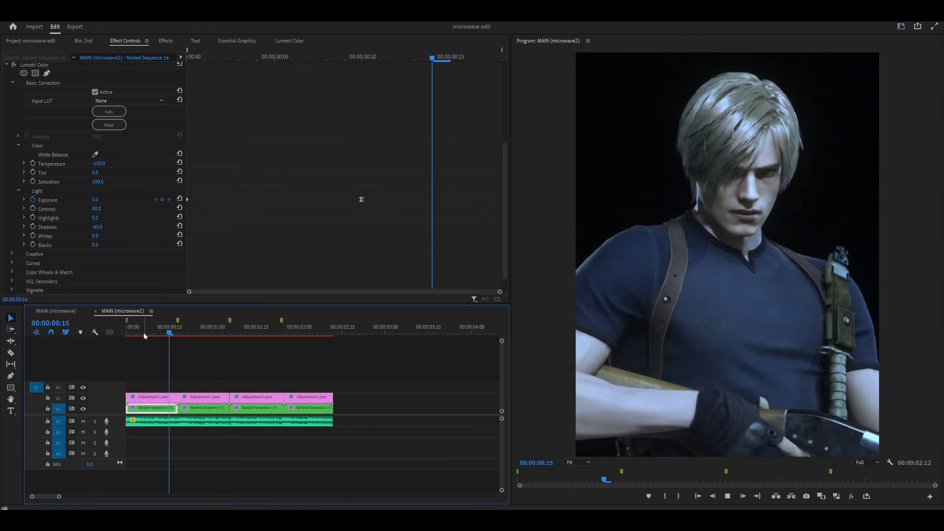
{"action": "key", "text": "space"}
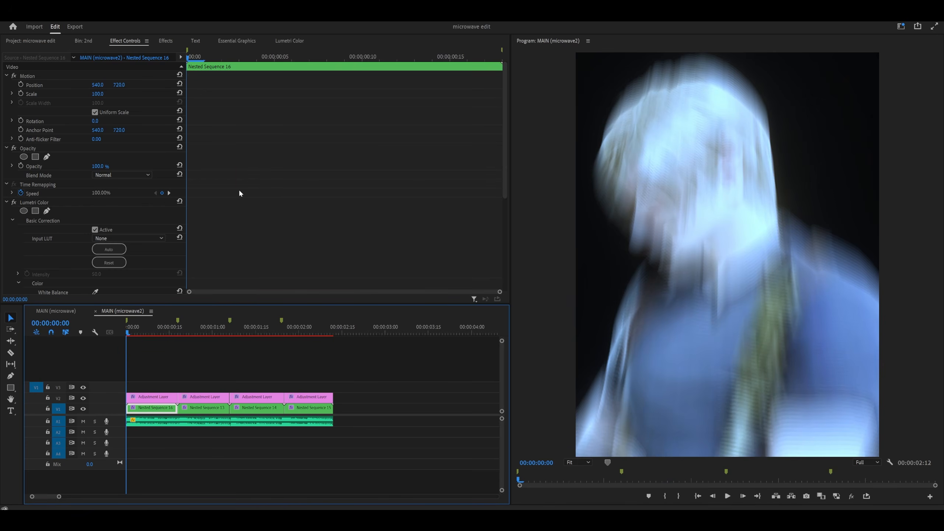
Copy both Exposure keyframes from Nested Sequence 16 and paste them onto Nested Sequence 13 at 00:00:00:18.
{"action": "scroll", "coordinate": [239, 190], "scroll_direction": "down", "scroll_amount": 3}
{"action": "scroll", "coordinate": [240, 192], "scroll_direction": "down", "scroll_amount": 4}
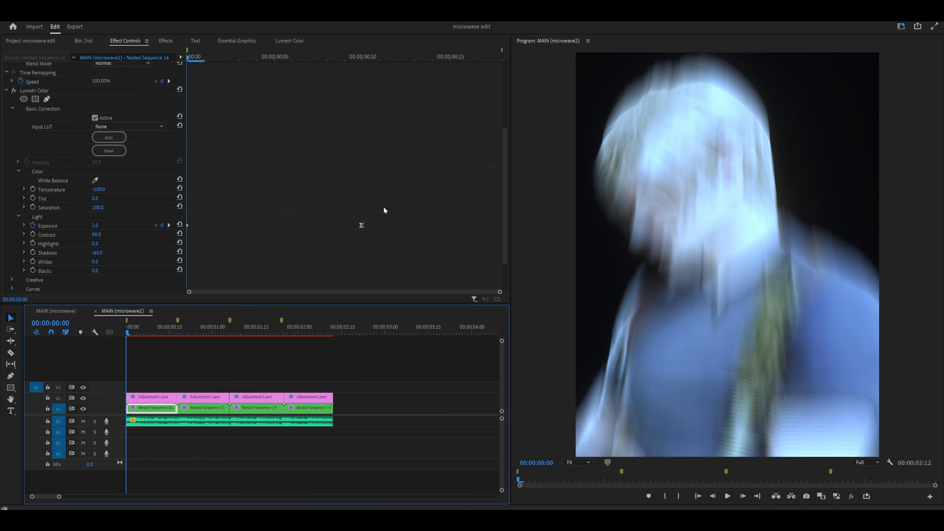
{"action": "scroll", "coordinate": [386, 210], "scroll_direction": "up", "scroll_amount": 8}
{"action": "scroll", "coordinate": [285, 214], "scroll_direction": "down", "scroll_amount": 5}
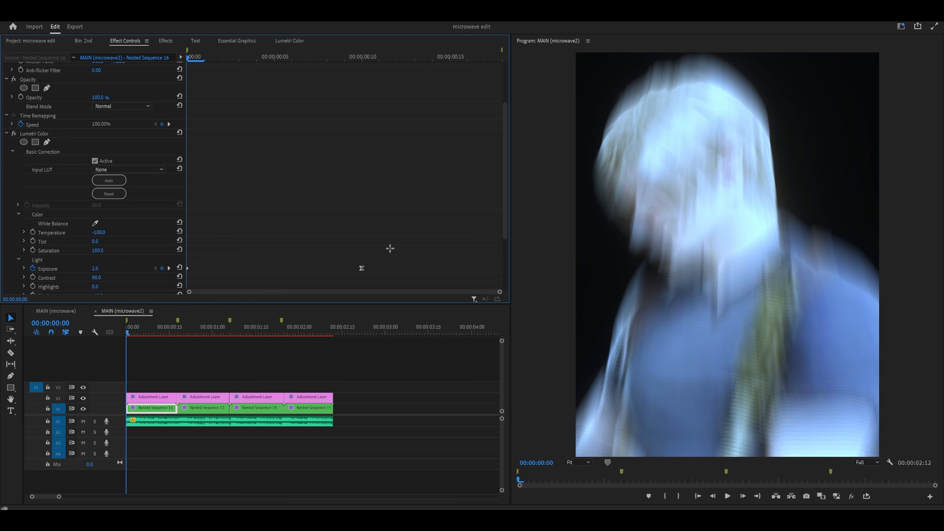
{"action": "left_click_drag", "start_coordinate": [393, 248], "coordinate": [181, 276]}
{"action": "left_click", "coordinate": [197, 407]}
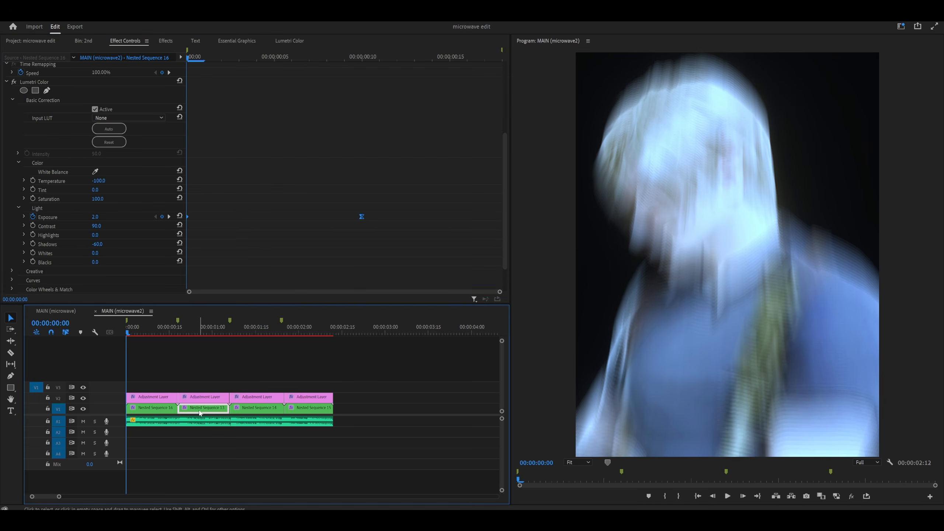
{"action": "left_click", "coordinate": [182, 334]}
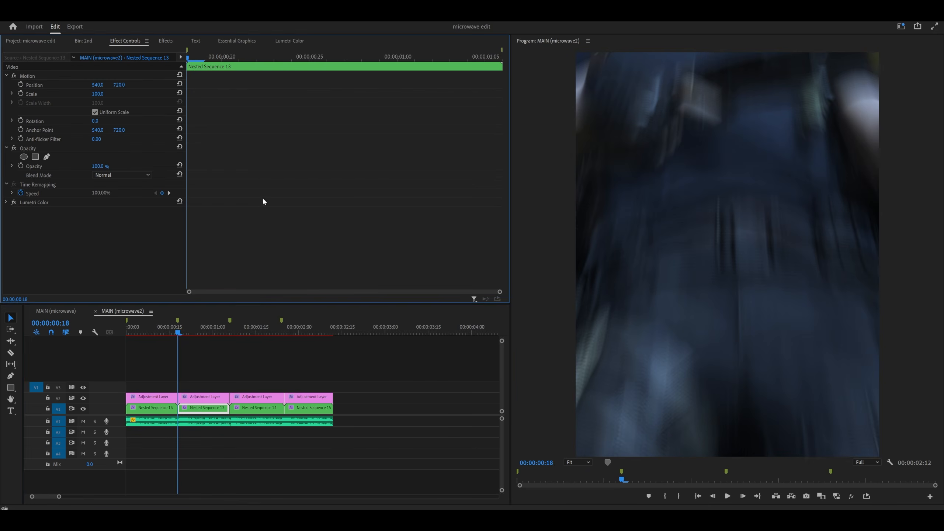
{"action": "left_click", "coordinate": [264, 201]}
Paste the copied Exposure keyframes onto Nested Sequence 14 at 00:00:01:06 and Nested Sequence 15 at 00:00:01:25.
{"action": "left_click", "coordinate": [233, 332]}
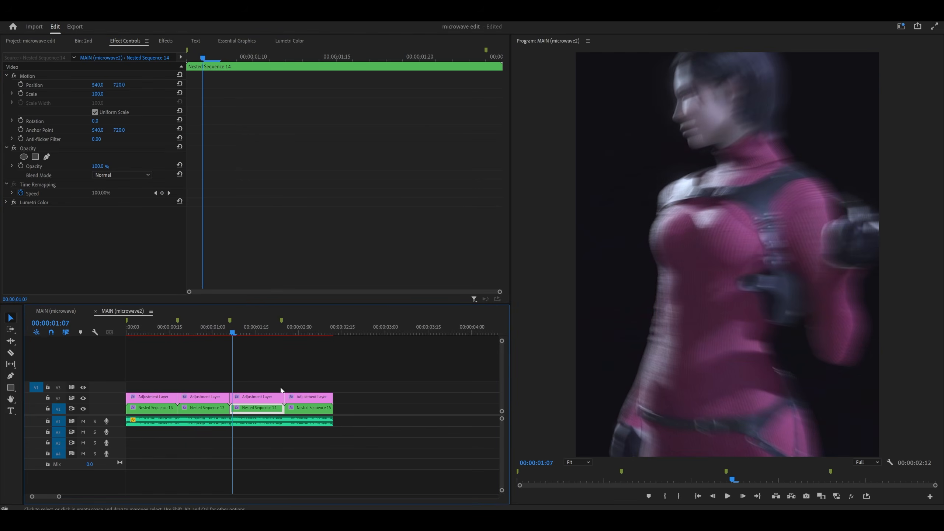
{"action": "left_click", "coordinate": [338, 409]}
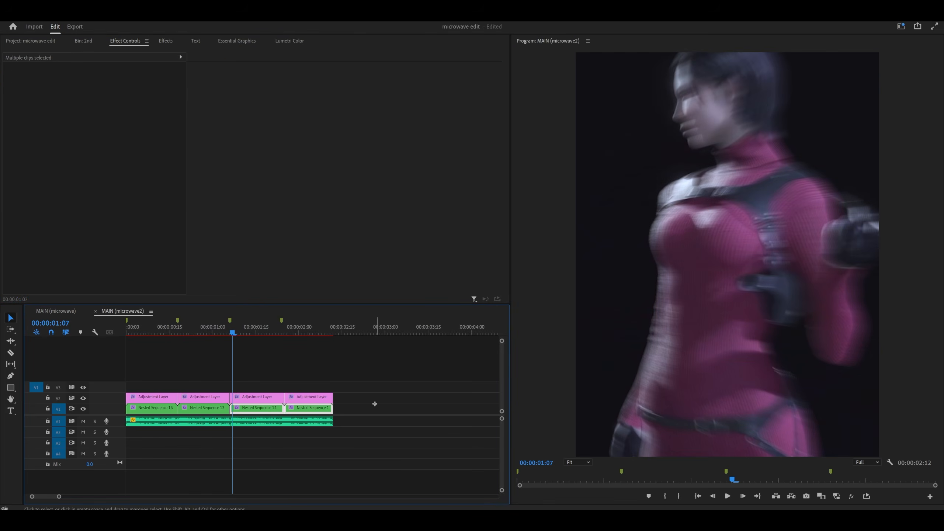
{"action": "left_click", "coordinate": [268, 397]}
{"action": "left_click", "coordinate": [269, 407]}
{"action": "key", "text": "Left"}
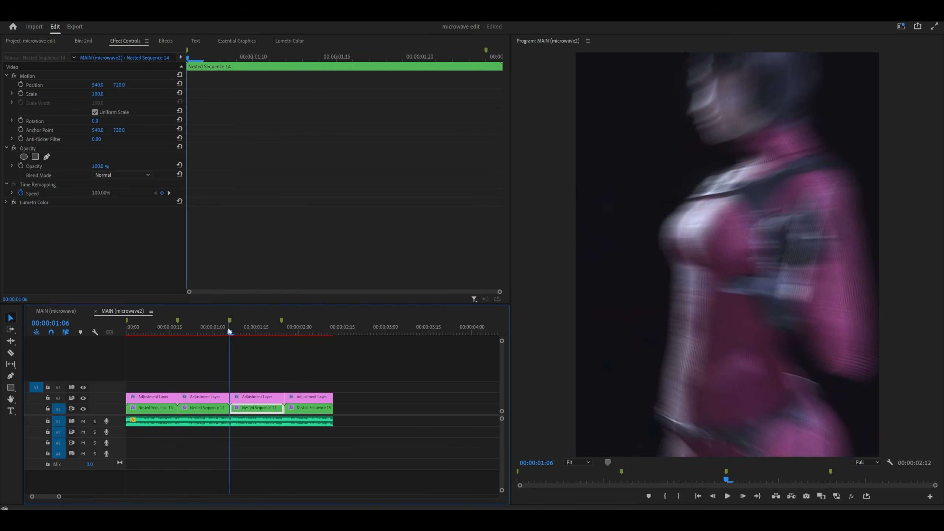
{"action": "left_click", "coordinate": [286, 329]}
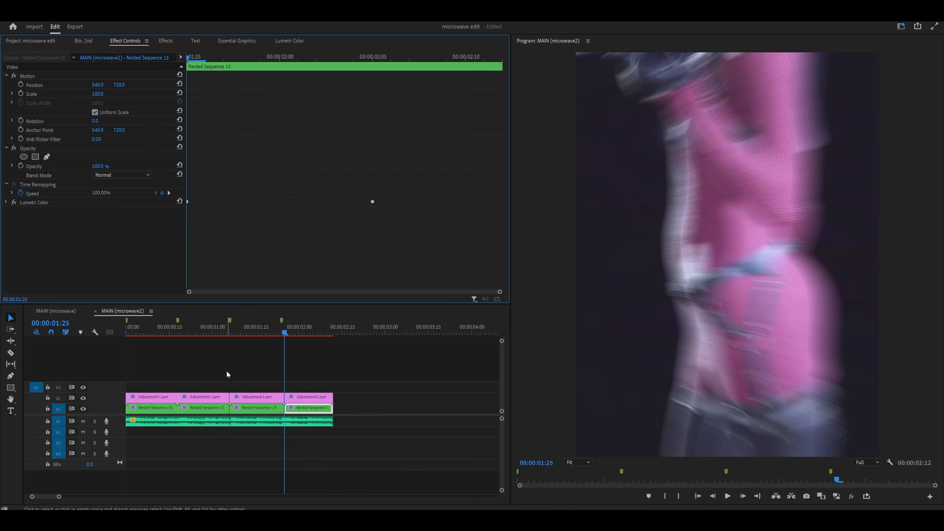
Play back the edit from the start to review the exposure flashes.
{"action": "key", "text": "Home"}
{"action": "left_click", "coordinate": [170, 339]}
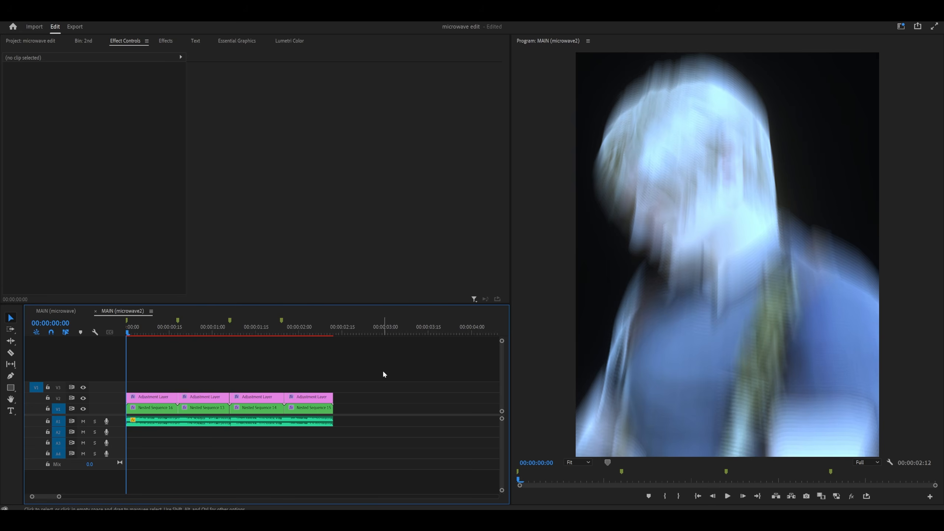
{"action": "key", "text": "space"}
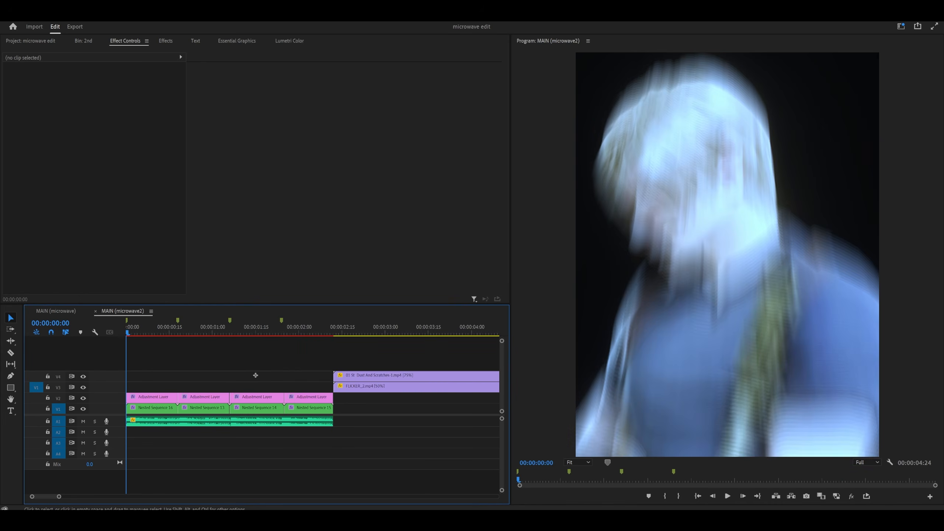
{"action": "key", "text": "space"}
{"action": "key", "text": "space"}
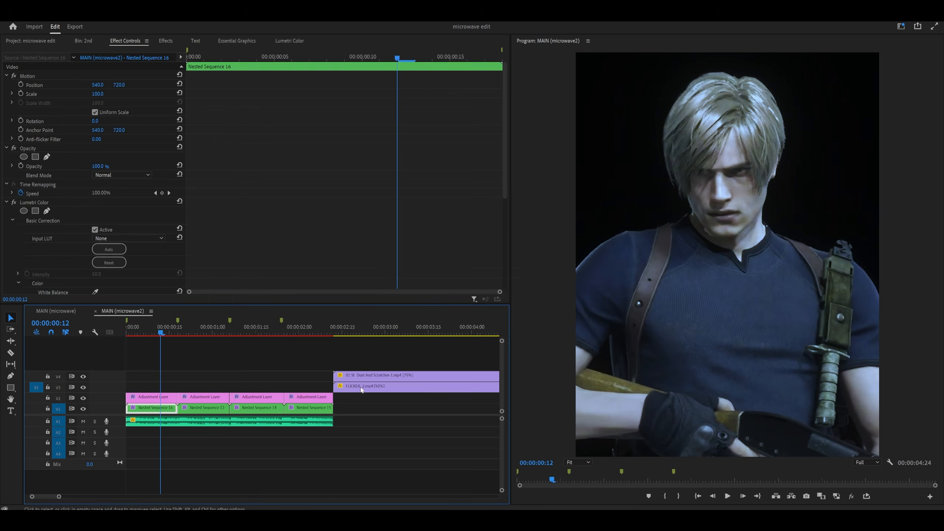
Place FLICKER_2.mp4 on track V3 from the sequence start, above the adjustment layers, and trim it to the last nested clip's end.
{"action": "left_click", "coordinate": [362, 389]}
{"action": "left_click_drag", "start_coordinate": [373, 391], "coordinate": [166, 389]}
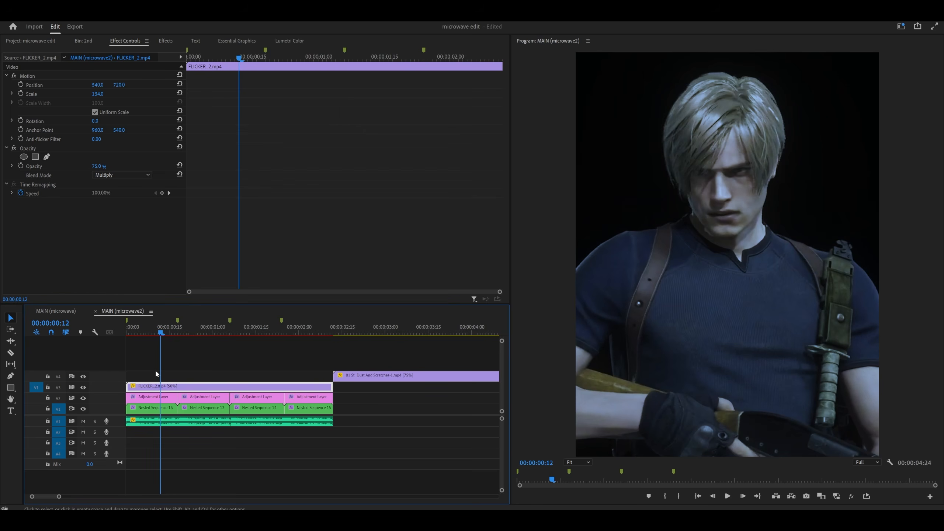
Reset the FLICKER_2.mp4 clip's opacity to 100% and blend mode to Normal, and scrub through the raw flicker footage.
{"action": "left_click", "coordinate": [179, 165]}
{"action": "left_click", "coordinate": [179, 174]}
{"action": "left_click_drag", "start_coordinate": [174, 330], "coordinate": [213, 331]}
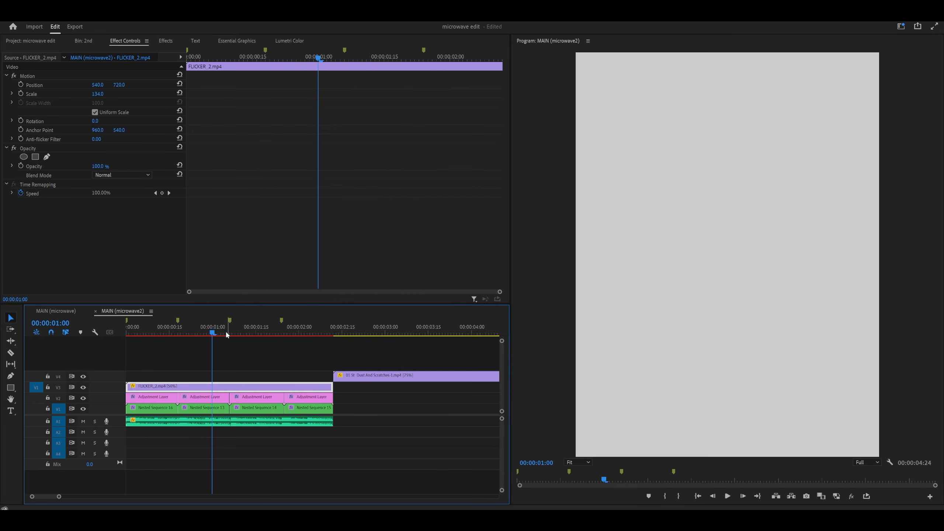
{"action": "left_click_drag", "start_coordinate": [362, 332], "coordinate": [403, 340]}
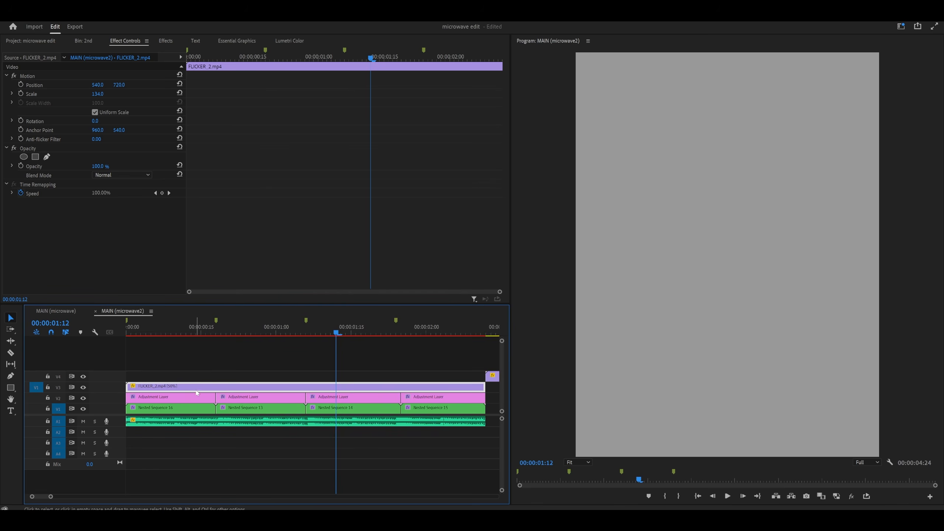
{"action": "scroll", "coordinate": [195, 391], "scroll_direction": "down", "scroll_amount": 2}
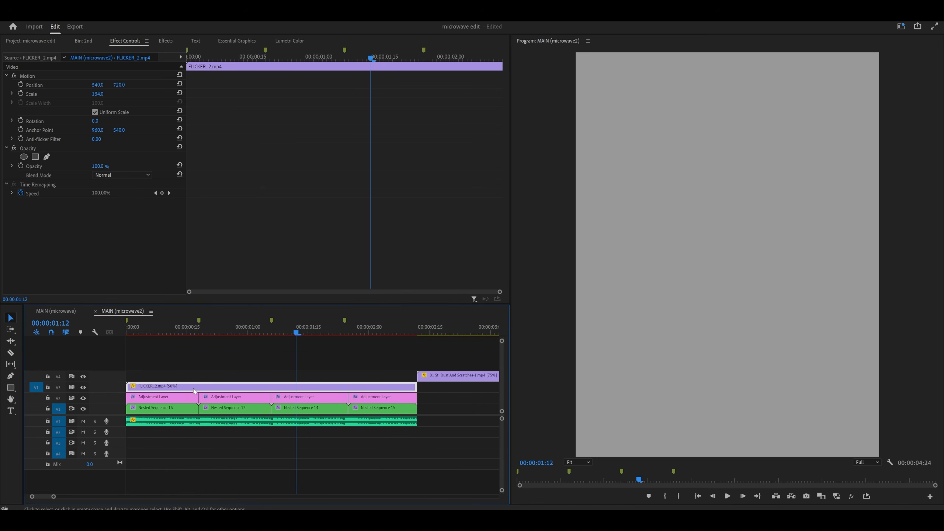
Check the FLICKER_2.mp4 clip's speed settings and try a smaller scale for it.
{"action": "right_click", "coordinate": [190, 387]}
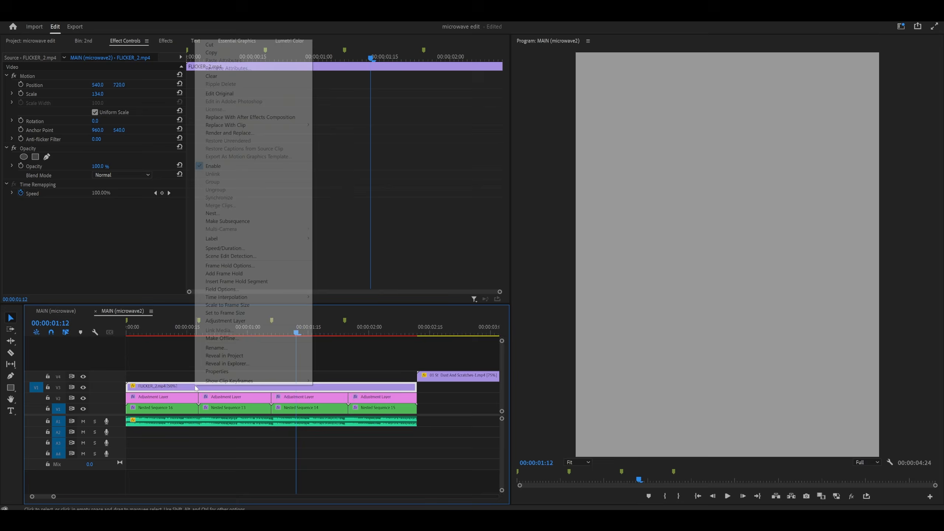
{"action": "left_click", "coordinate": [224, 249]}
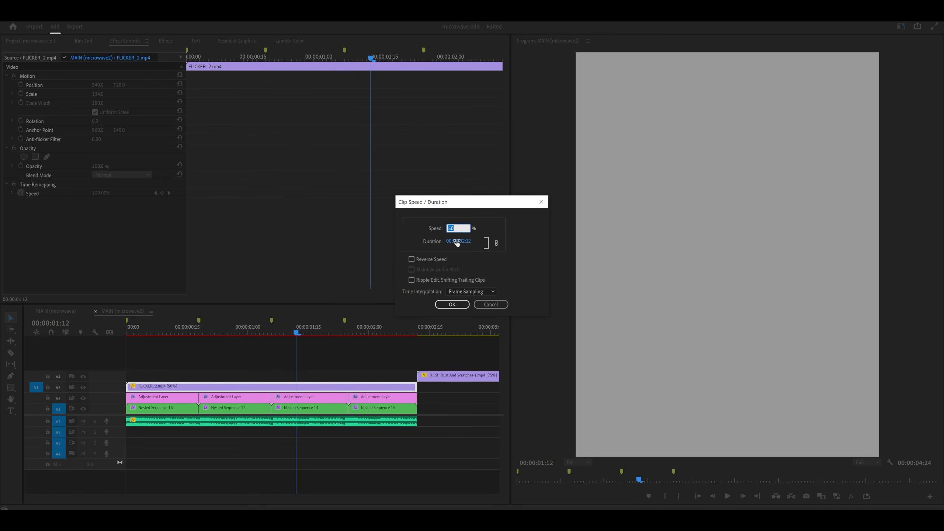
{"action": "left_click", "coordinate": [490, 305]}
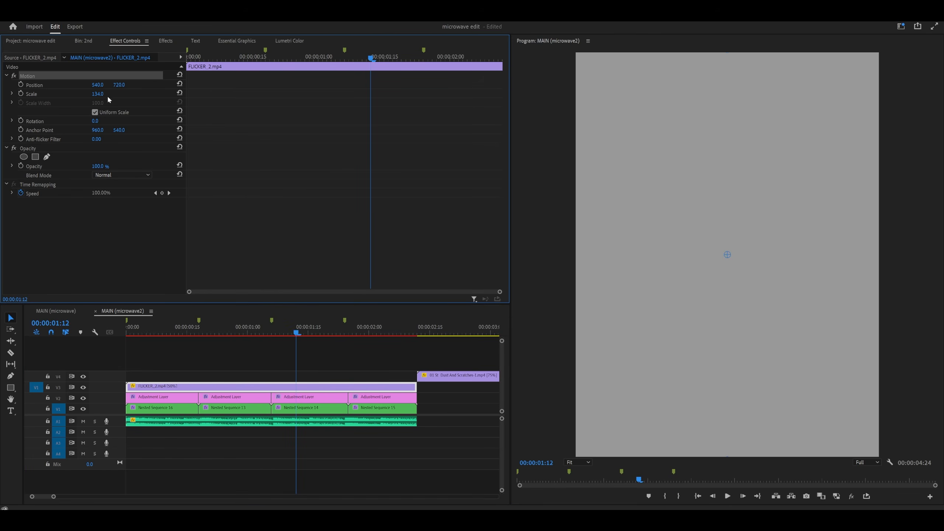
{"action": "left_click_drag", "start_coordinate": [99, 93], "coordinate": [68, 94]}
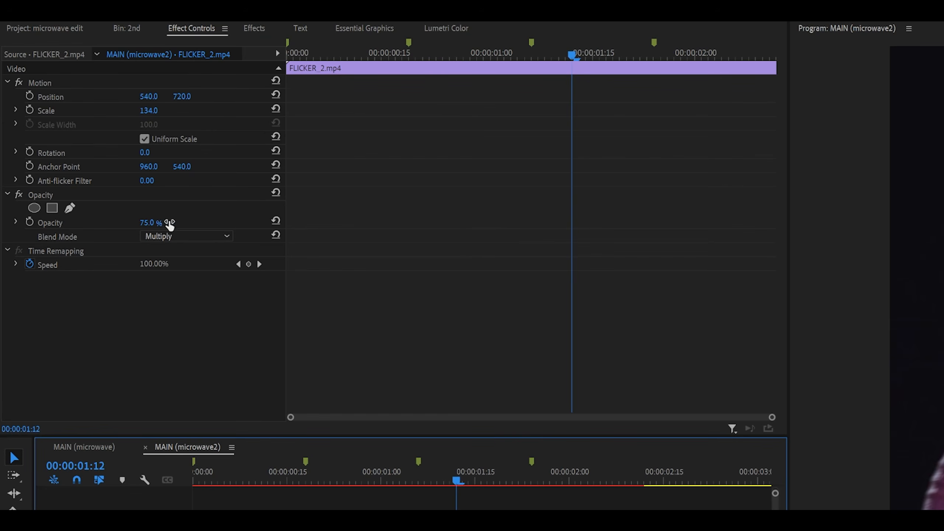
Set the FLICKER_2.mp4 clip's blend mode to Multiply and preview the flicker over the edit.
{"action": "left_click", "coordinate": [164, 236]}
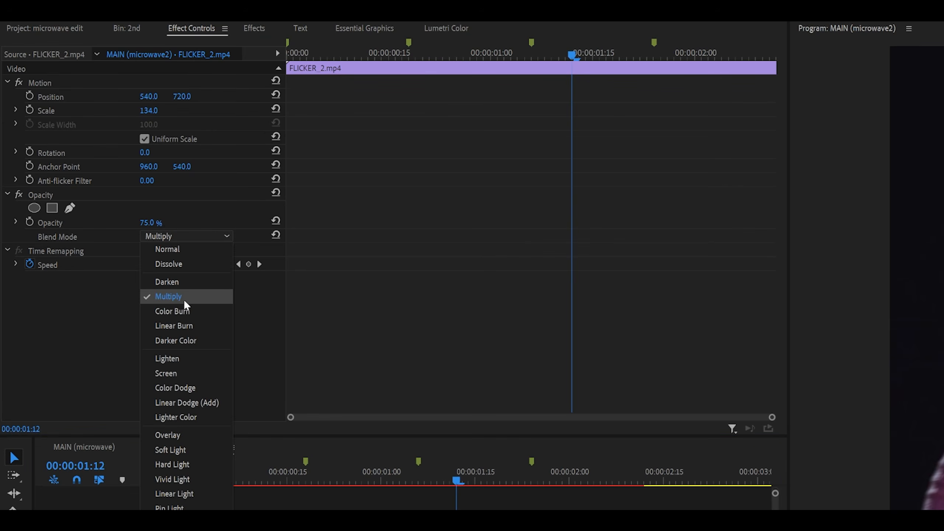
{"action": "left_click", "coordinate": [196, 299]}
{"action": "left_click_drag", "start_coordinate": [403, 478], "coordinate": [300, 480]}
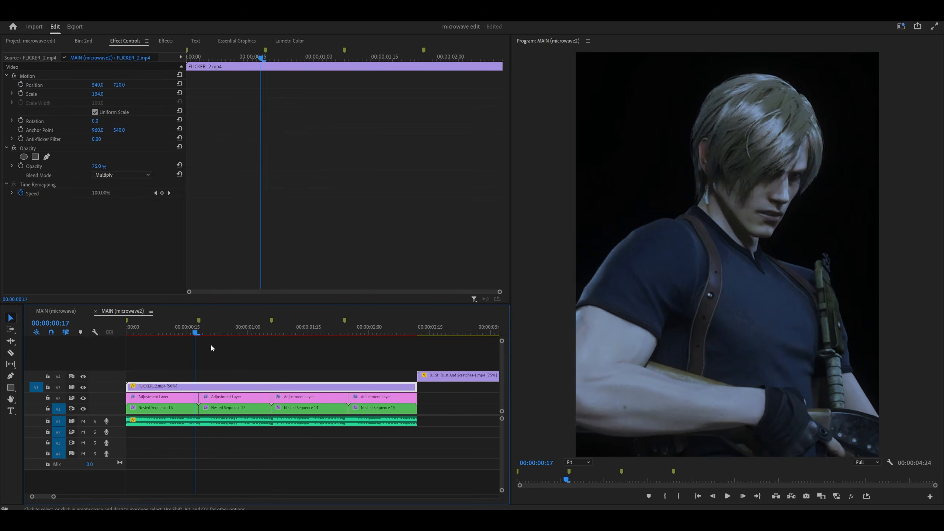
{"action": "left_click", "coordinate": [373, 503]}
{"action": "key", "text": "space"}
Move the Dust And Scratches-1.mp4 clip to the sequence start on V4, apply the Screen blend mode, and play the edit.
{"action": "scroll", "coordinate": [316, 367], "scroll_direction": "down", "scroll_amount": 2}
{"action": "left_click_drag", "start_coordinate": [336, 377], "coordinate": [163, 377]}
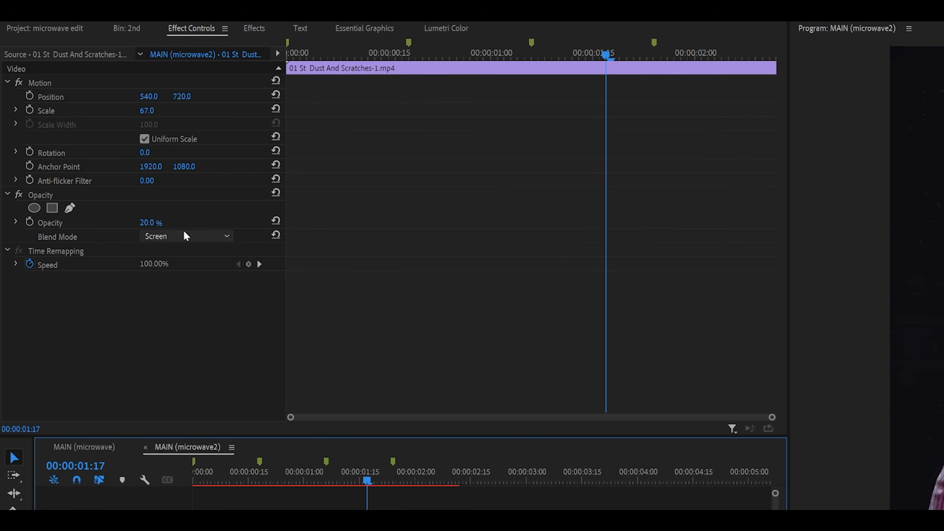
{"action": "left_click", "coordinate": [162, 236]}
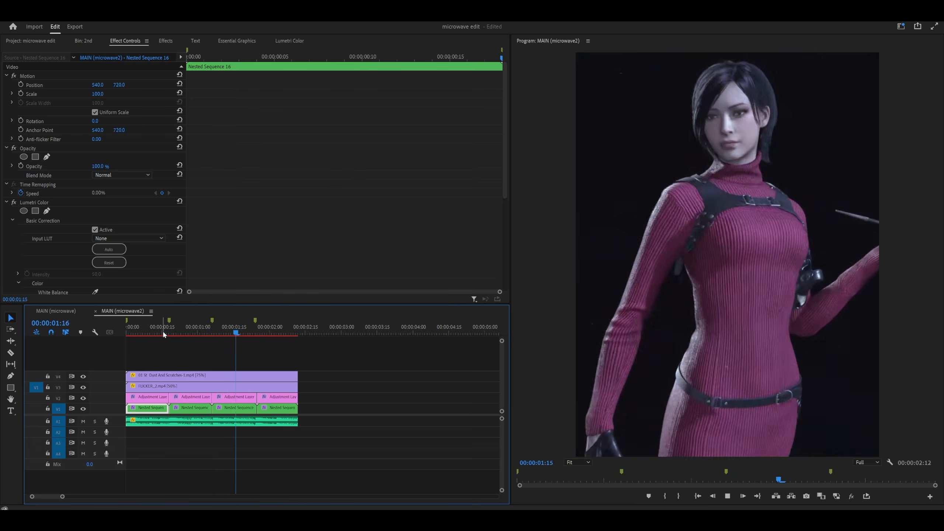
{"action": "key", "text": "space"}
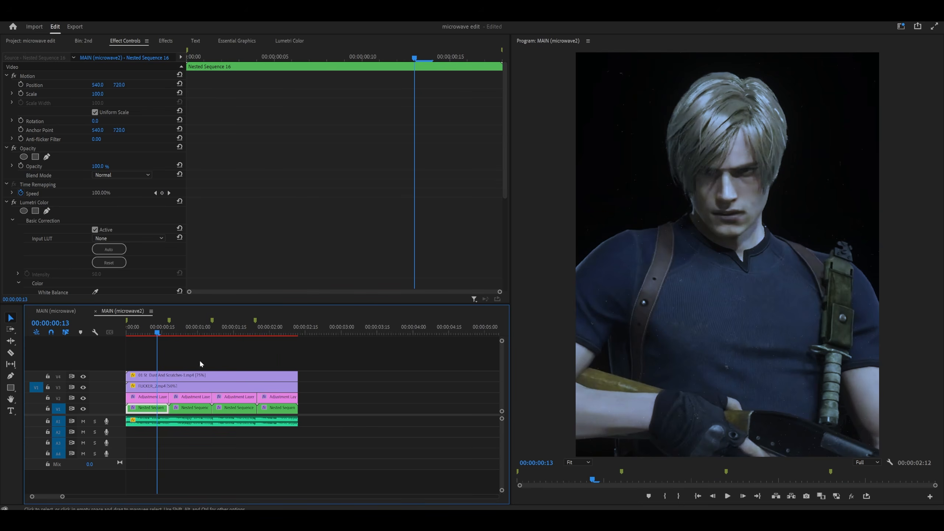
Move the flicker and dust overlay clips up one track together, to V4 and V5, leaving V3 empty.
{"action": "left_click_drag", "start_coordinate": [200, 361], "coordinate": [179, 373]}
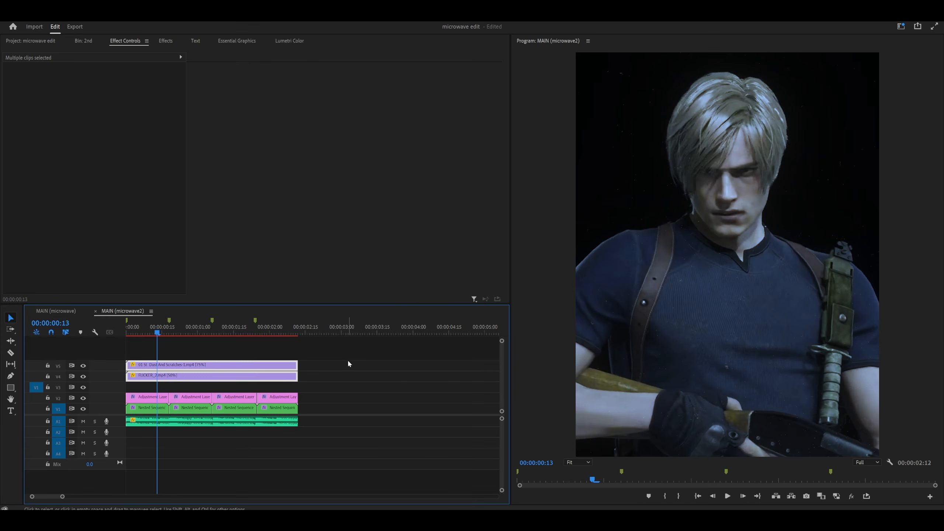
{"action": "left_click", "coordinate": [371, 351]}
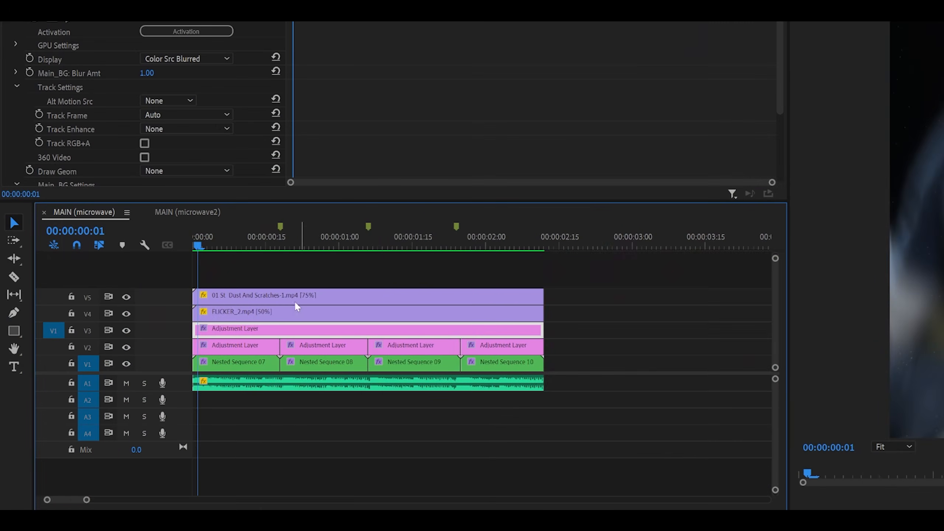
Examine the RSMB Pro settings, including Main_BG: Blur Amt, on the V3 adjustment layer of the MAIN (microwave) sequence.
{"action": "scroll", "coordinate": [231, 300], "scroll_direction": "up", "scroll_amount": 1}
{"action": "scroll", "coordinate": [257, 316], "scroll_direction": "down", "scroll_amount": 2}
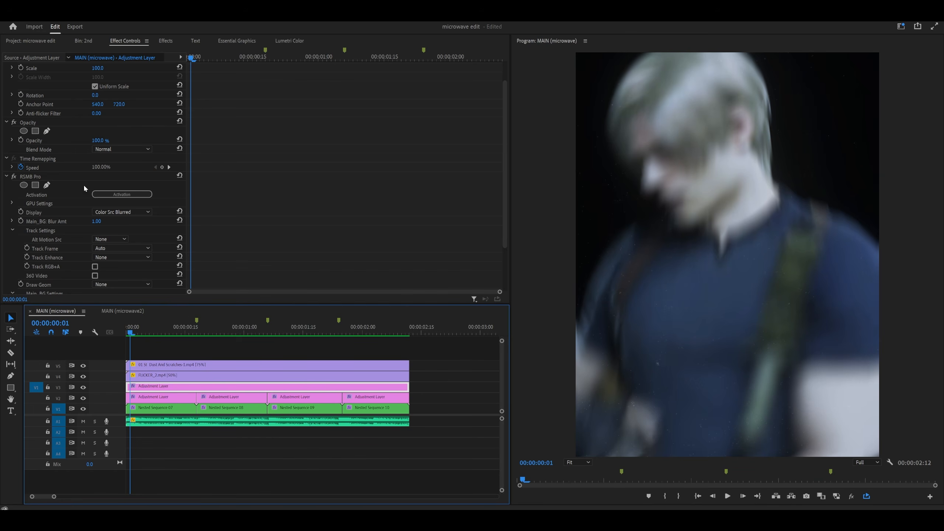
{"action": "scroll", "coordinate": [249, 203], "scroll_direction": "down", "scroll_amount": 2}
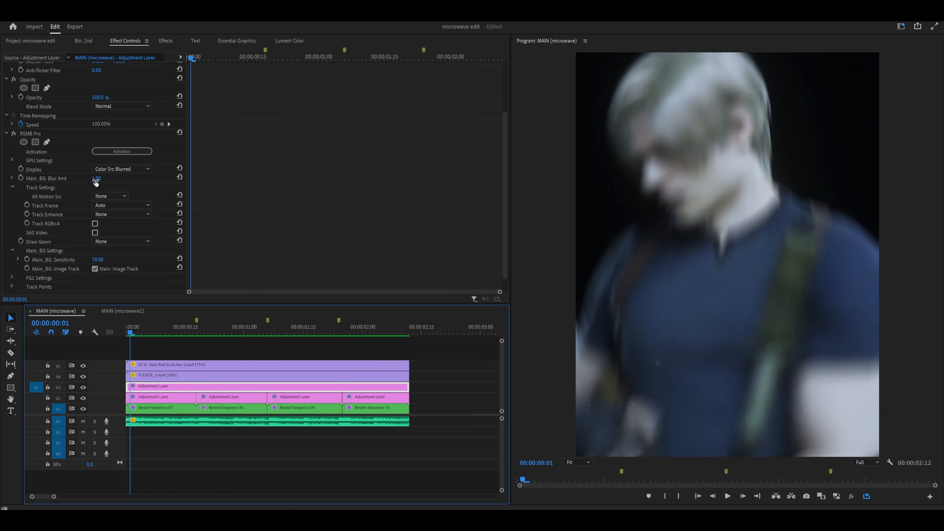
{"action": "left_click_drag", "start_coordinate": [94, 178], "coordinate": [111, 179]}
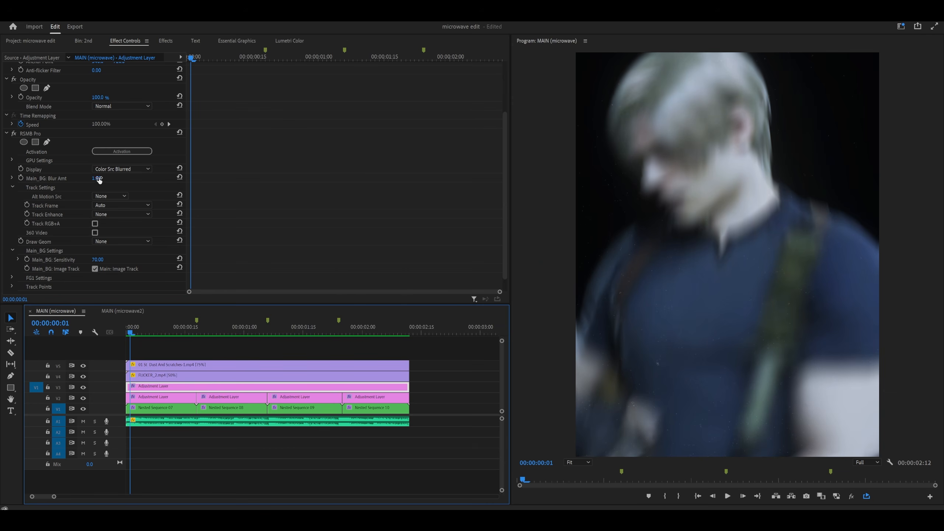